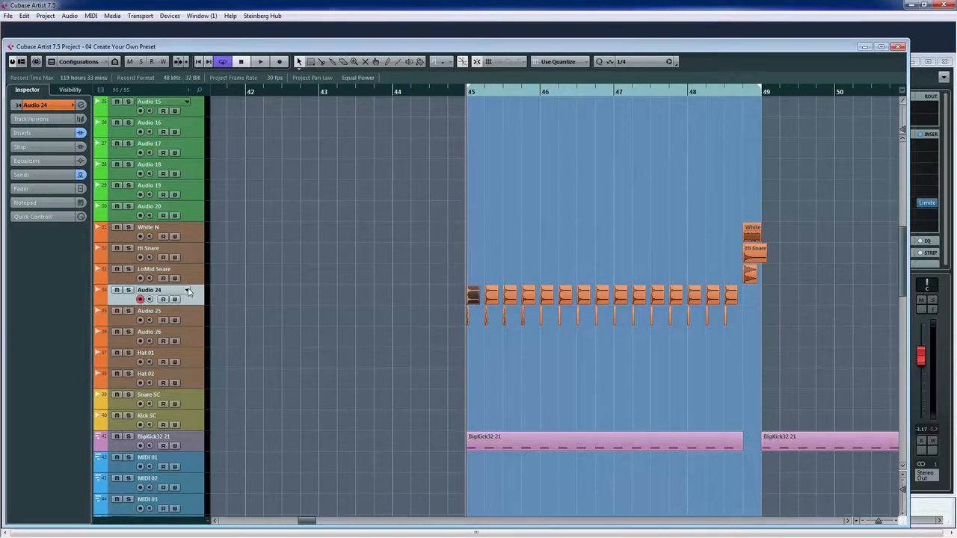
Solo the Audio 24 track and audition its percussion loop from bar 45.
left_click(129, 291)
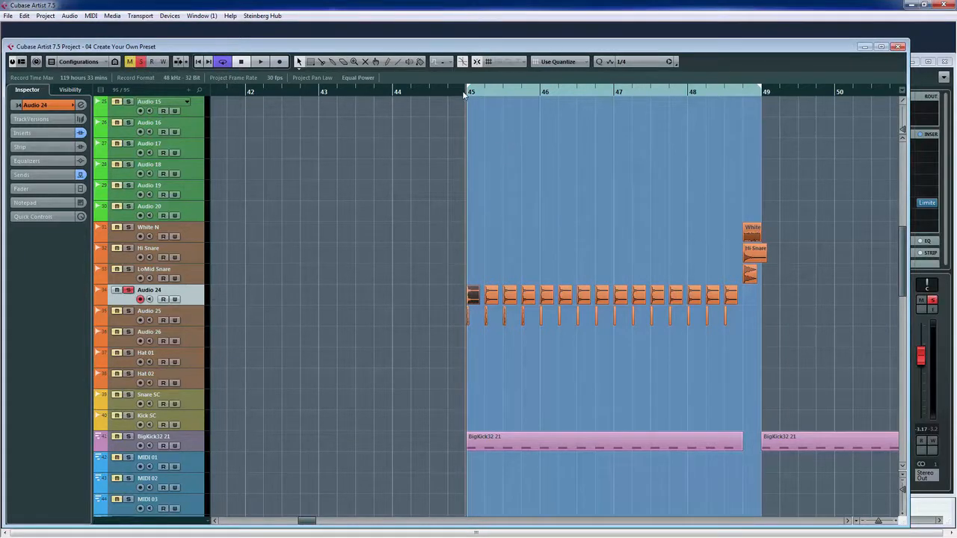
key("space")
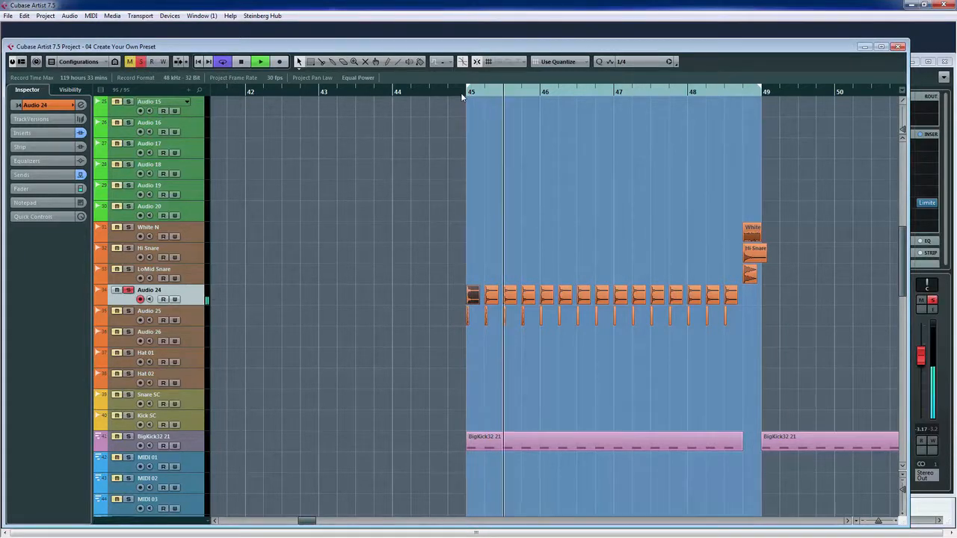
key("space")
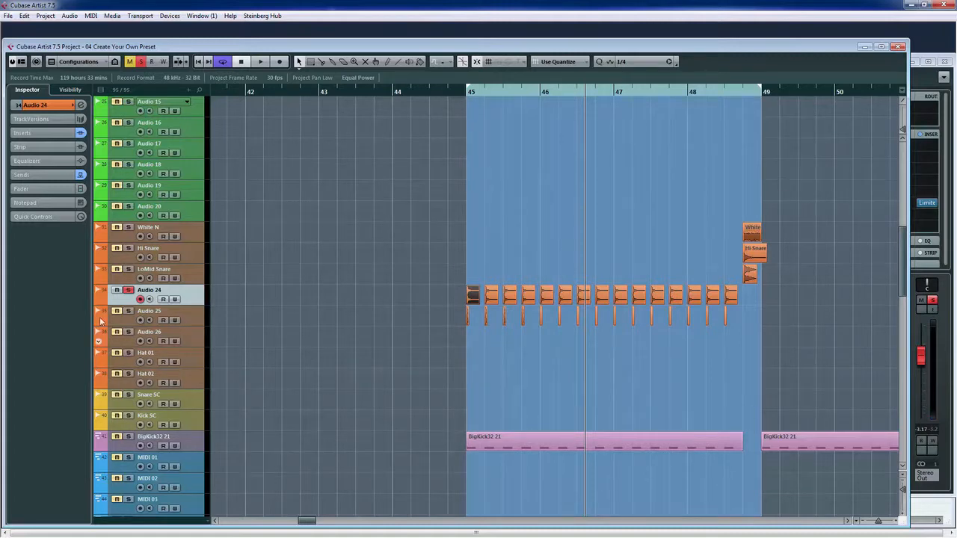
Compare the soloed Audio 24 track with its Reverb send bypassed and active in its channel settings during playback.
scroll(194, 326, "up", 1)
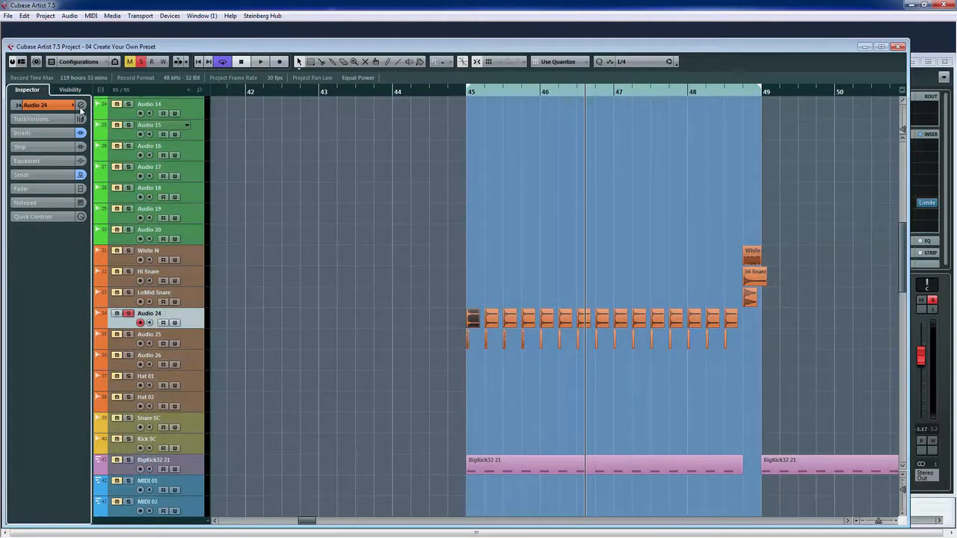
left_click(81, 105)
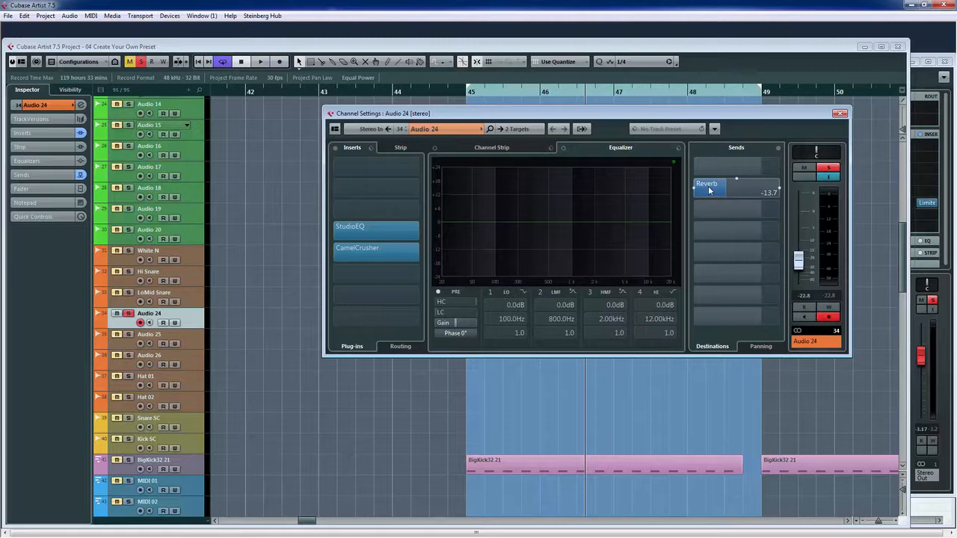
key("space")
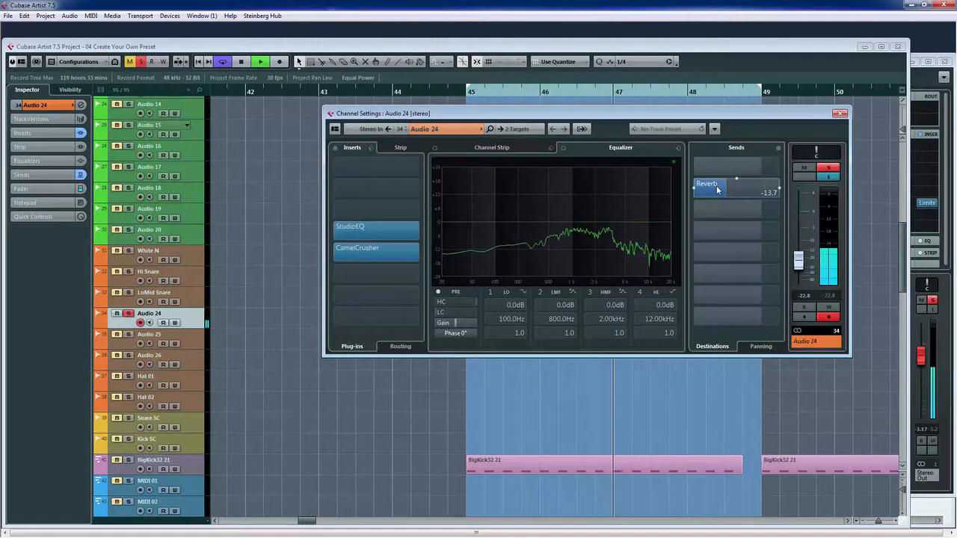
left_click(694, 188)
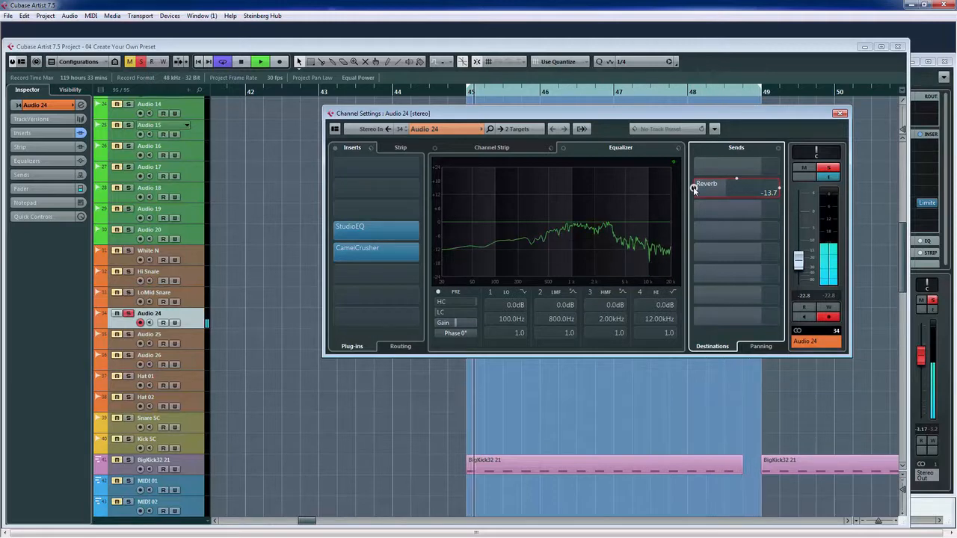
left_click(694, 188)
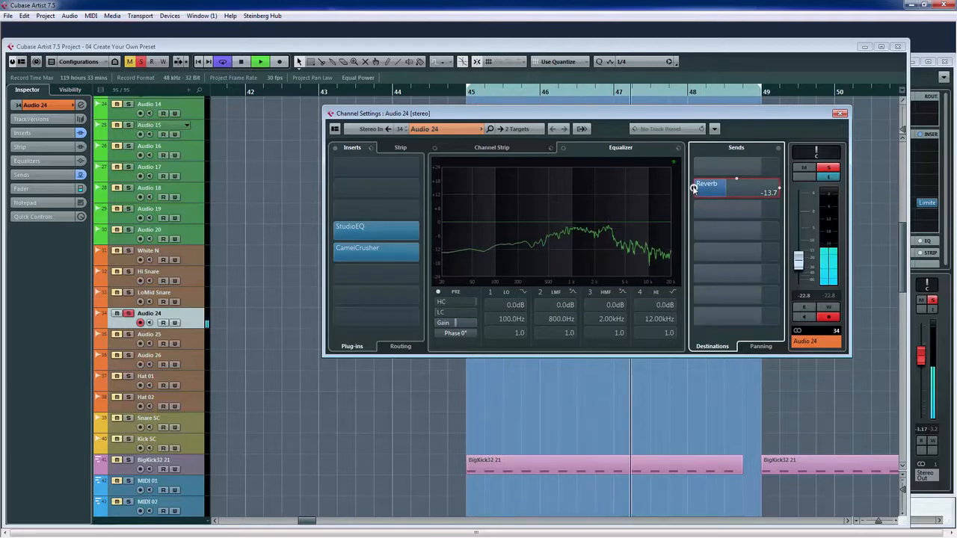
left_click(840, 113)
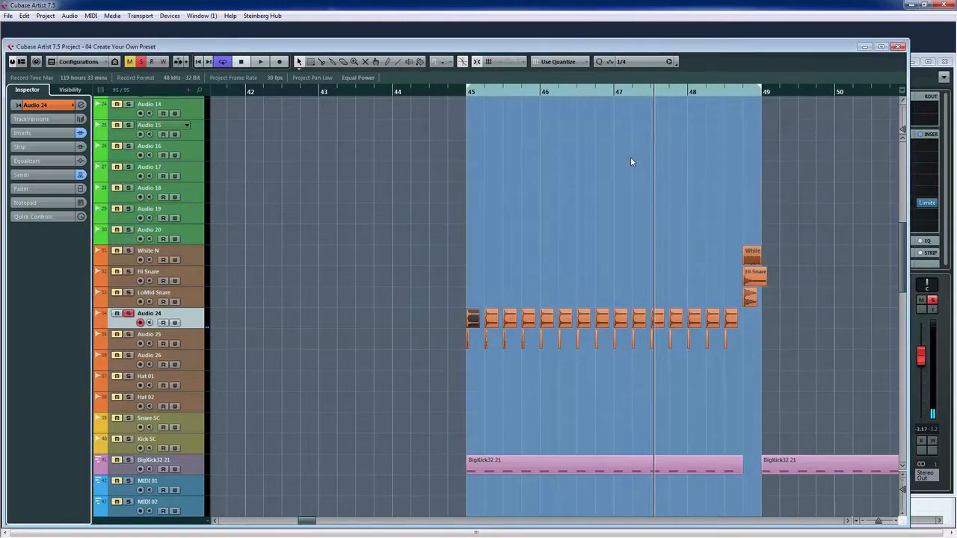
Unsolo Audio 24 and compare its Reverb send bypassed and active within the full mix.
left_click(129, 314)
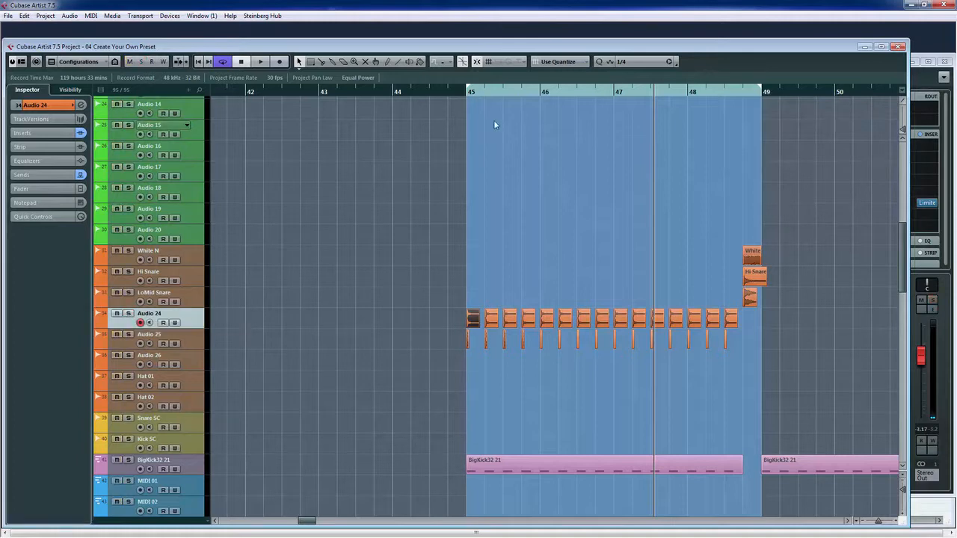
key("space")
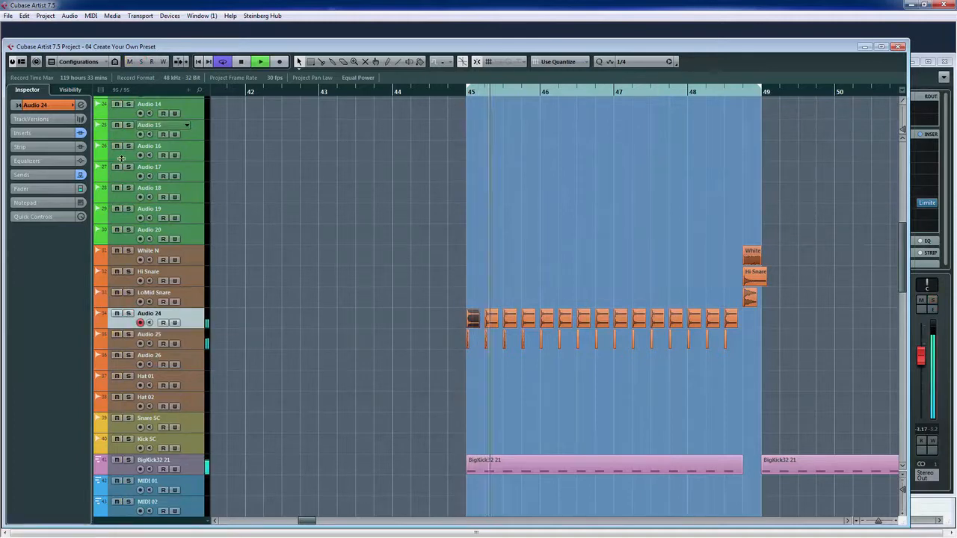
left_click(82, 105)
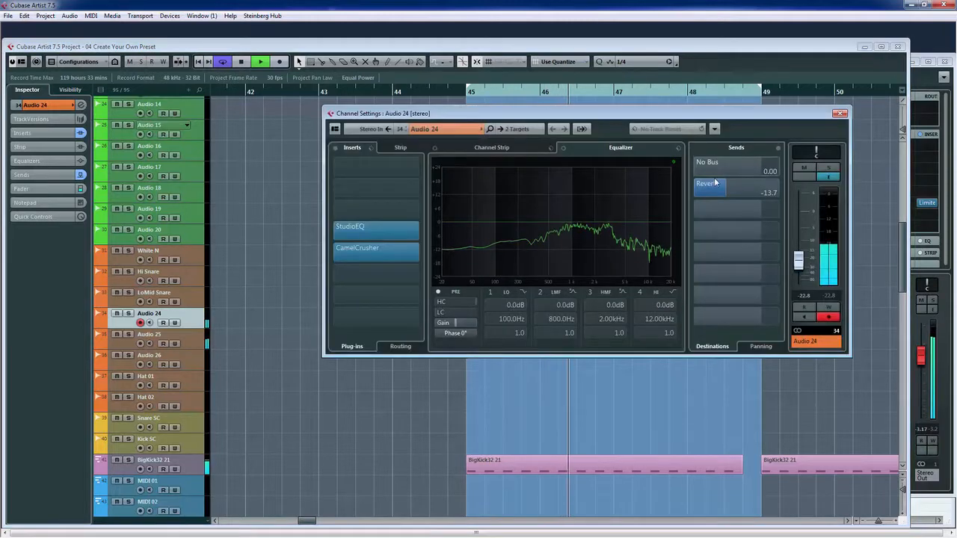
left_click(694, 188)
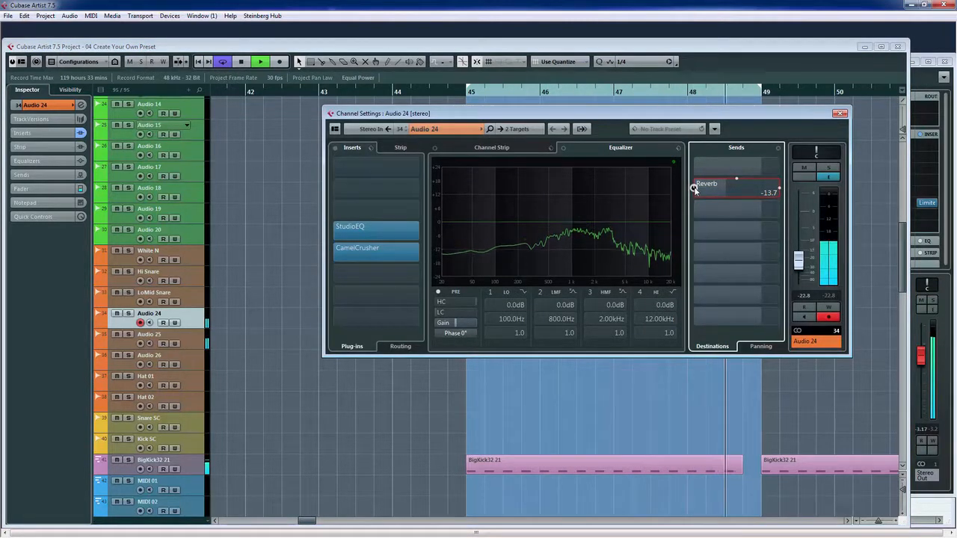
left_click(694, 188)
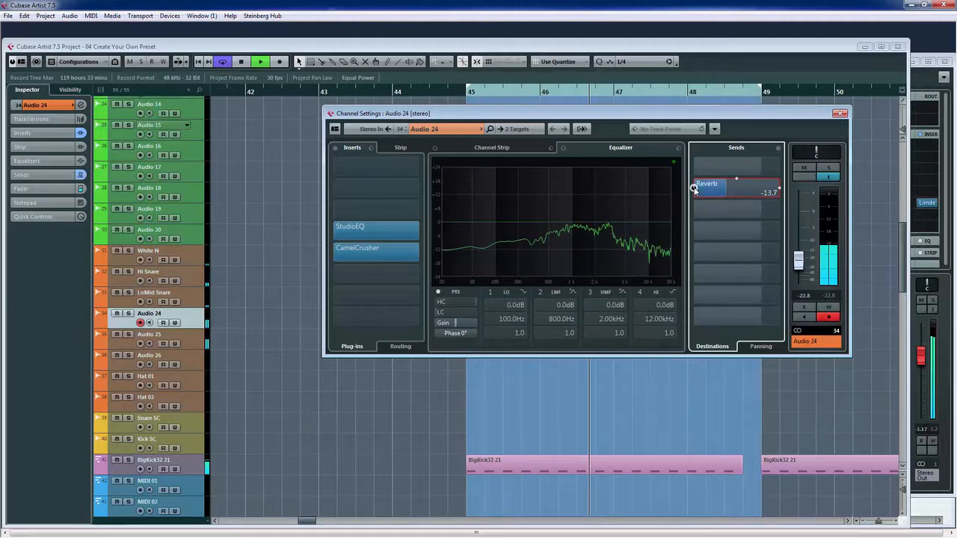
left_click(839, 114)
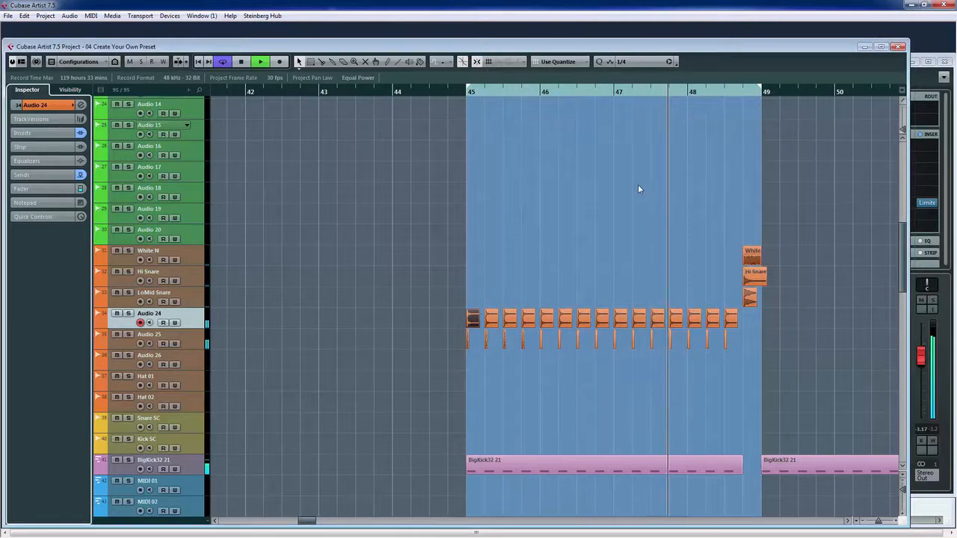
key("space")
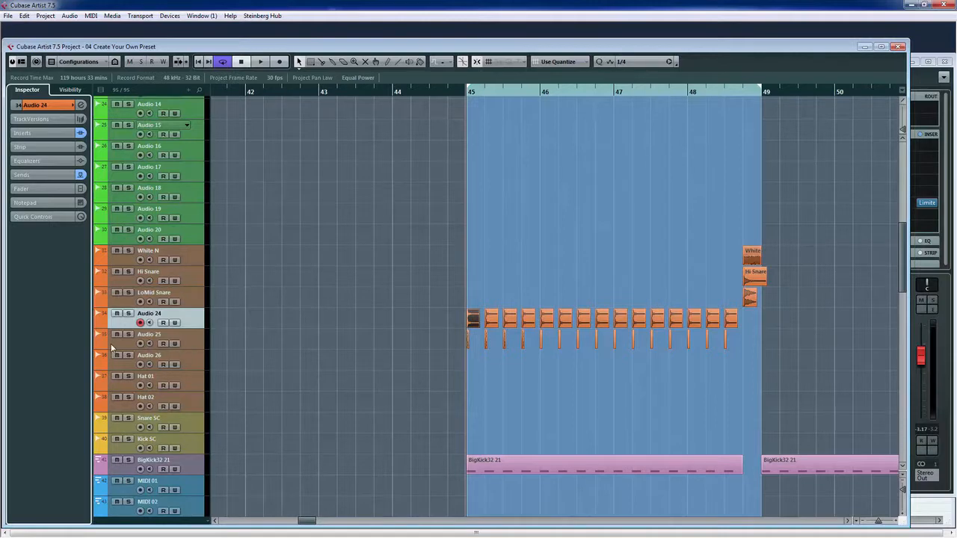
Rename the Audio 24 track as Dist Perc.
double_click(149, 315)
type("D")
key("BackSpace")
key("BackSpace")
key("BackSpace")
key("BackSpace")
key("BackSpace")
key("BackSpace")
key("Return")
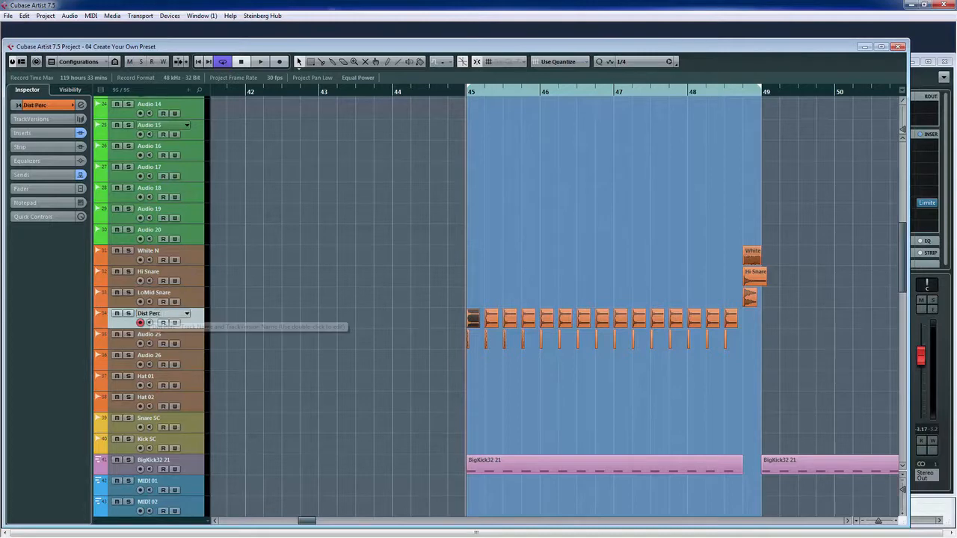
Solo the Audio 25 track and audition it from bar 45.
left_click(140, 336)
left_click(128, 335)
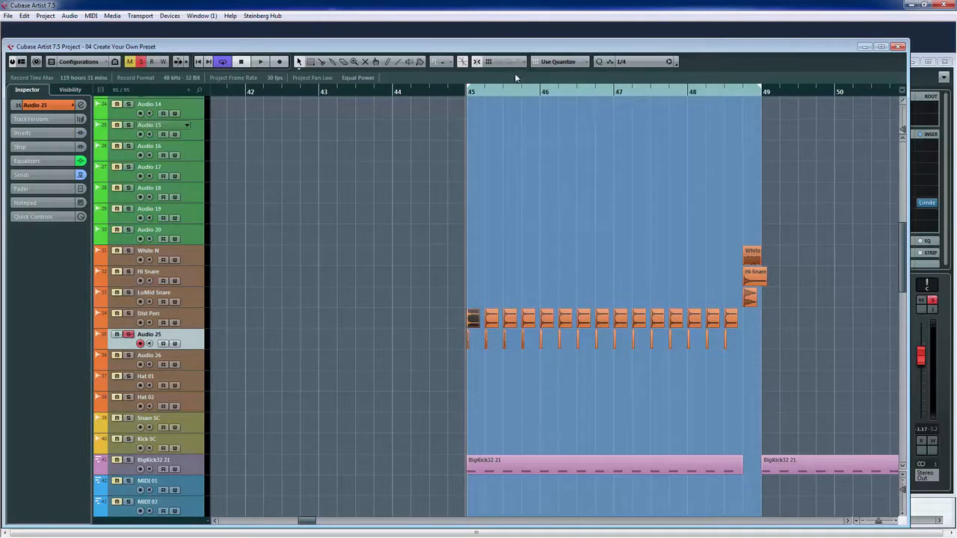
key("space")
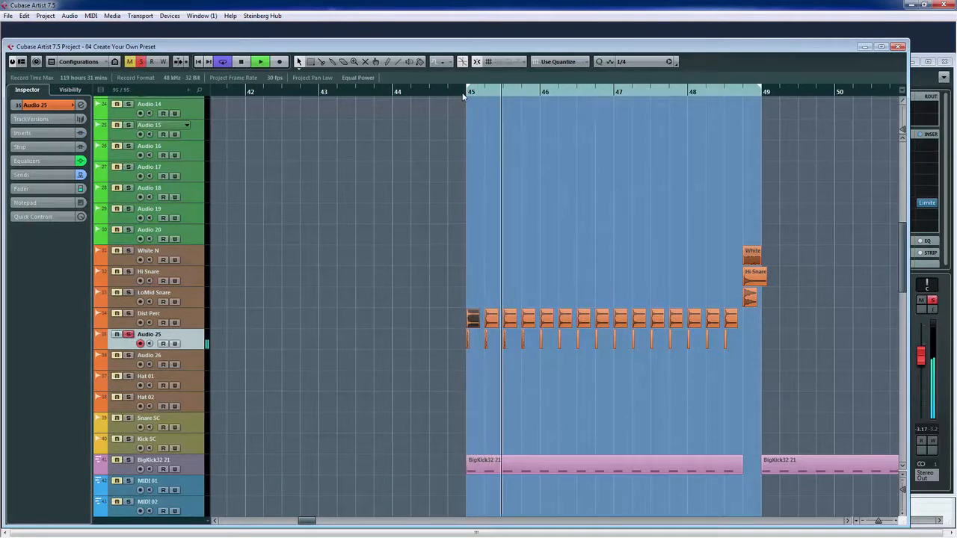
Rename the Audio 25 track as Rim shot and take it out of solo.
double_click(153, 335)
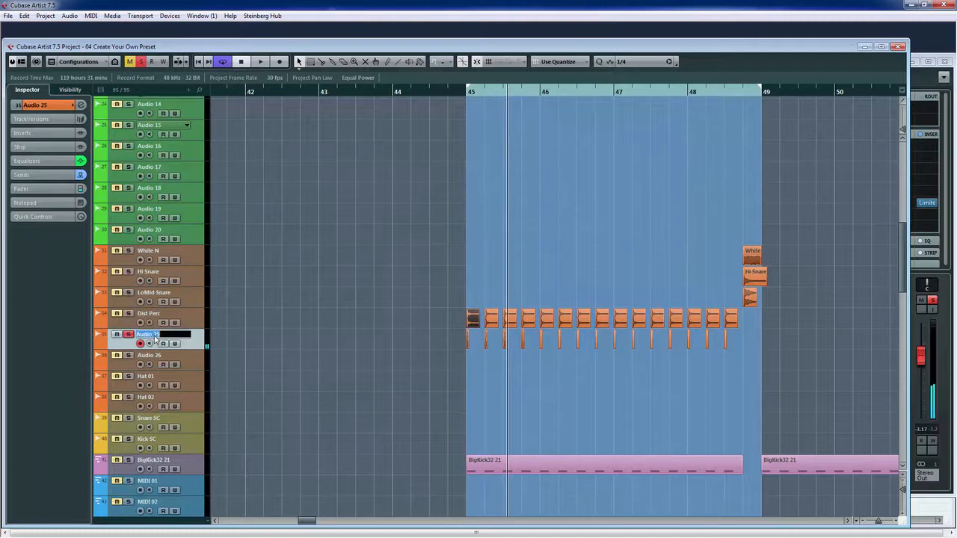
key("BackSpace")
type("Rim shot")
key("Return")
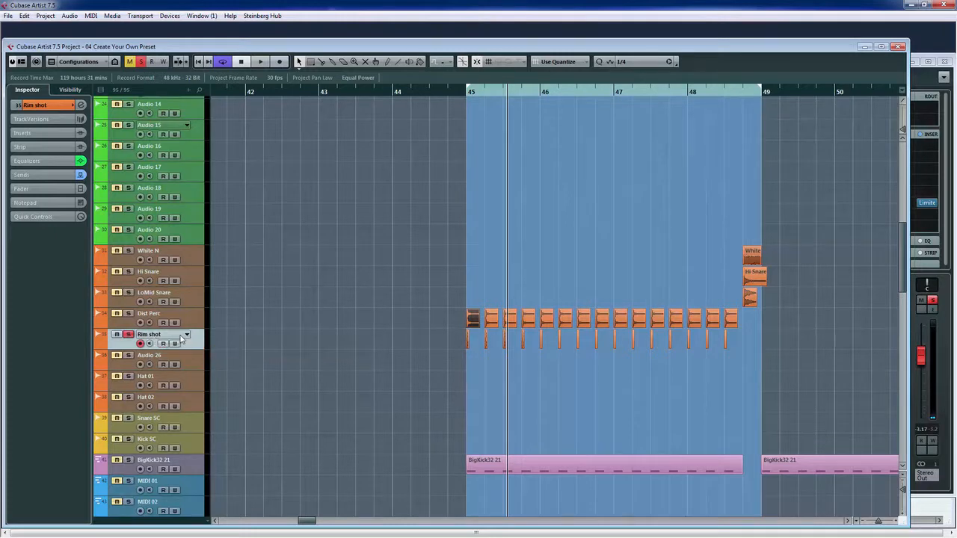
left_click(129, 335)
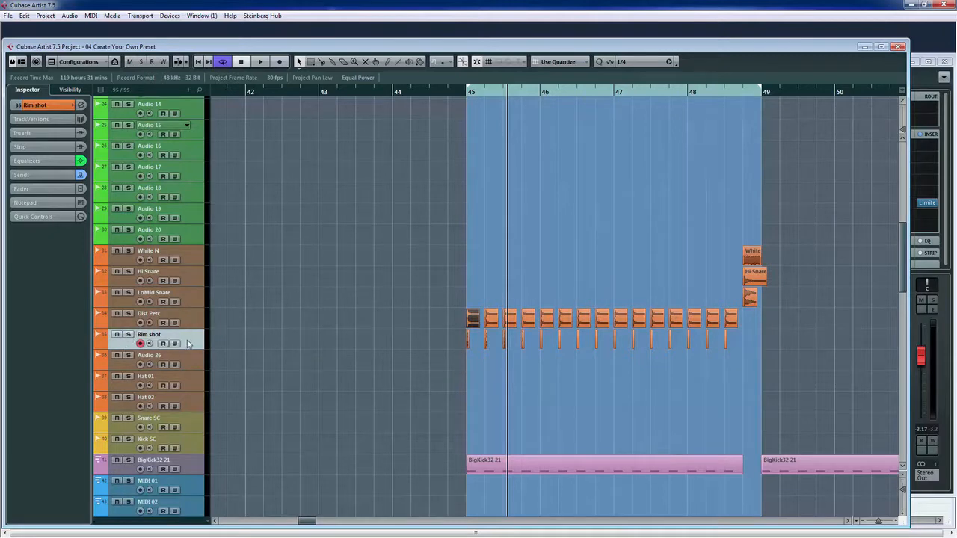
Examine the Rim shot channel's fader level in the MixConsole and in the track's Inspector.
key("F3")
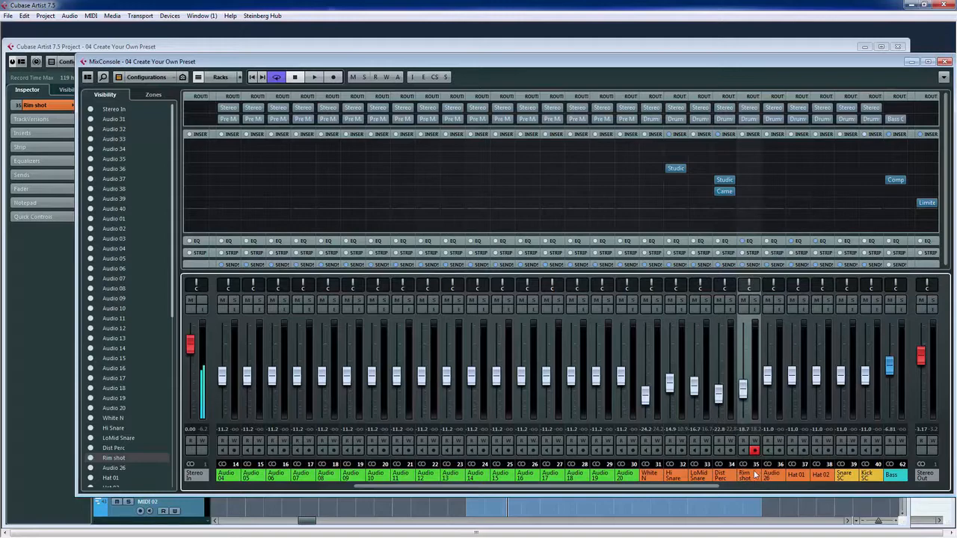
left_click(56, 409)
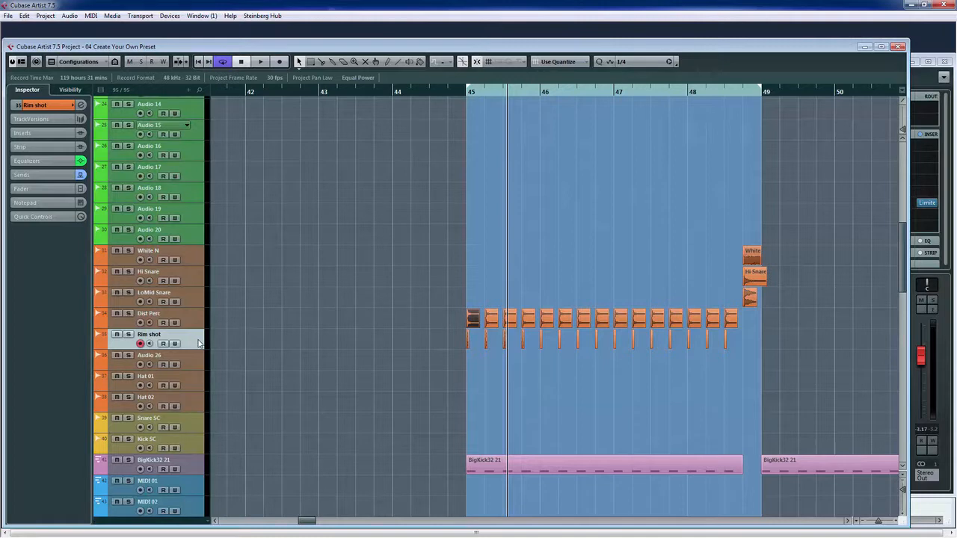
left_click(51, 189)
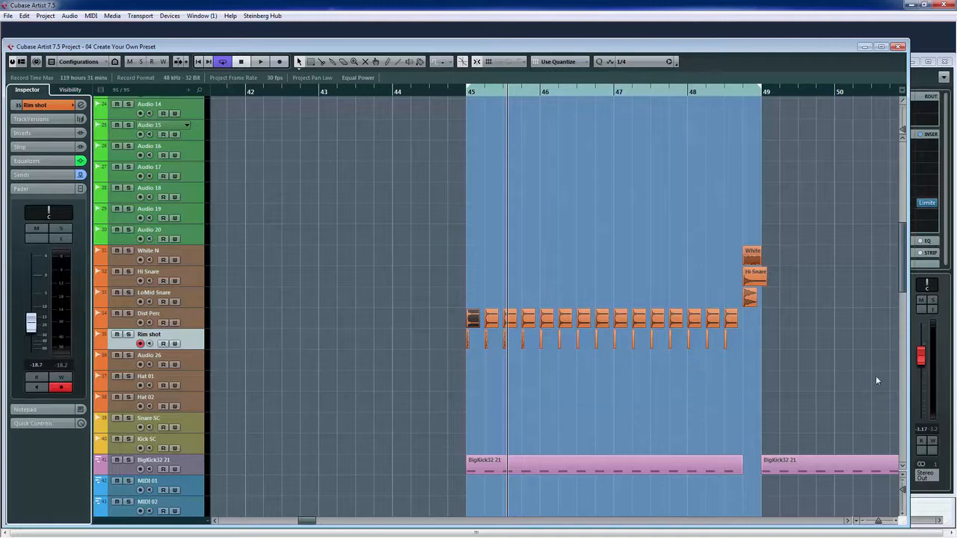
key("F3")
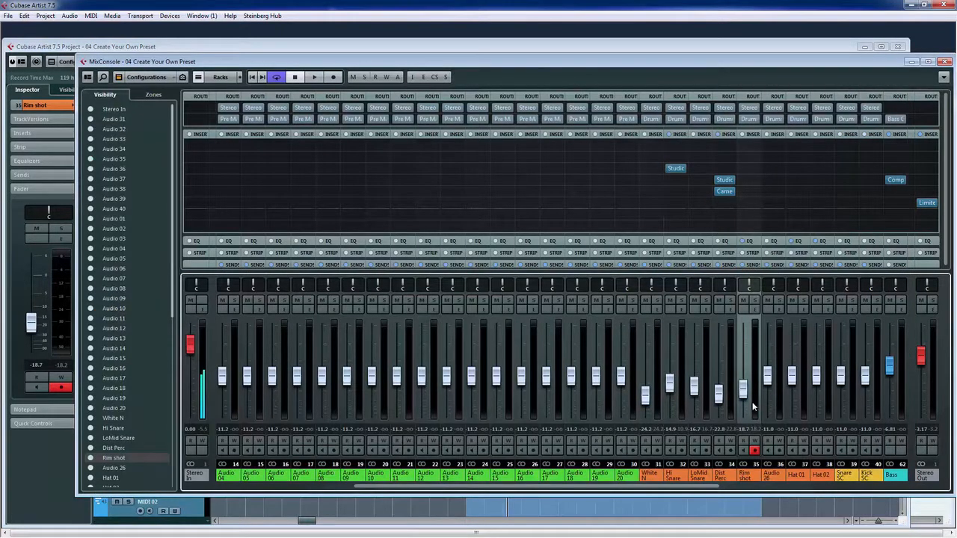
key("F3")
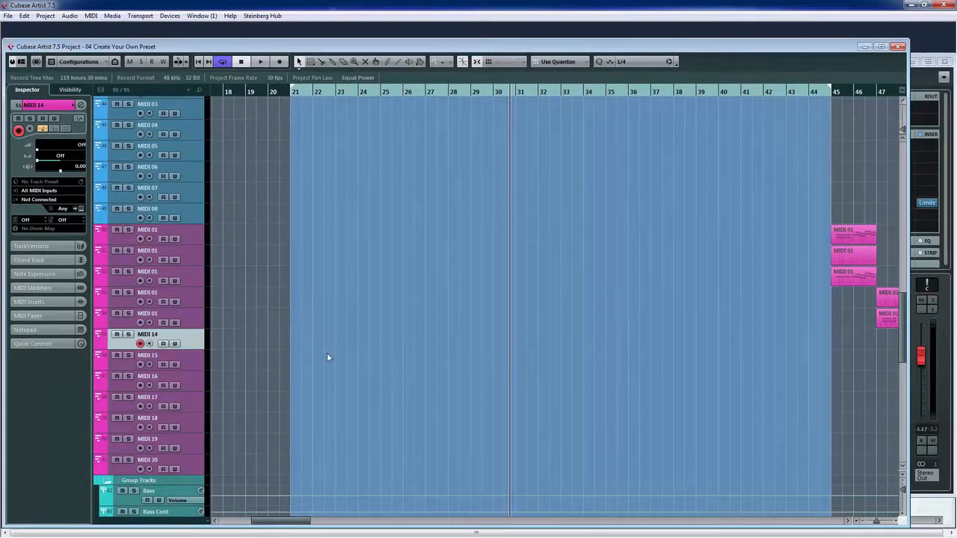
Switch to the Explorer MIDI folder and import the Build Up Riff file onto the MIDI 14 track at bar 21.
key("alt+Tab")
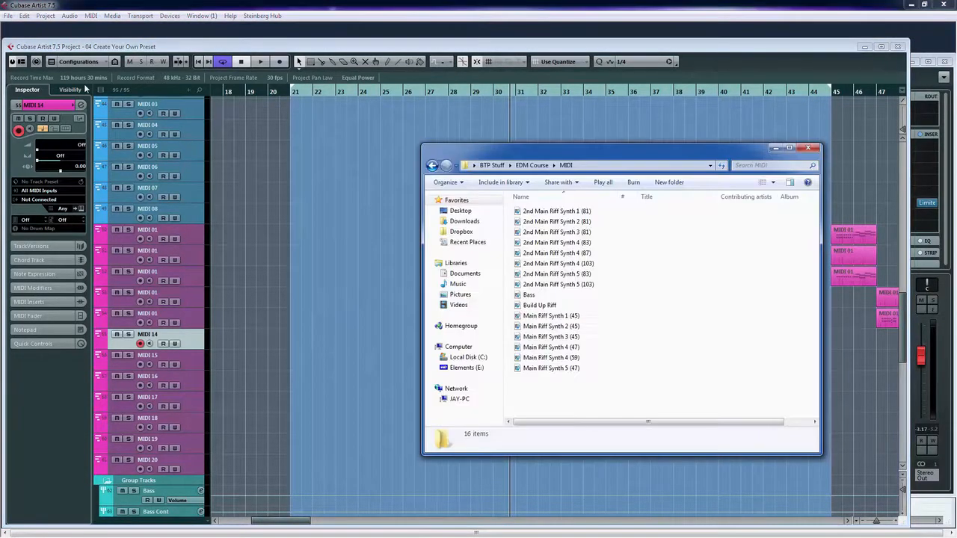
left_click_drag(596, 155, 619, 145)
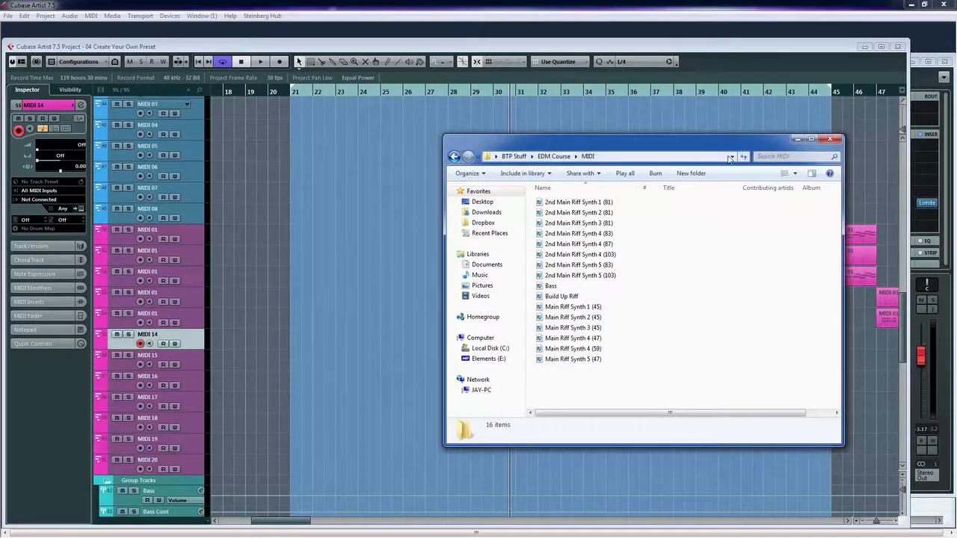
left_click(567, 298)
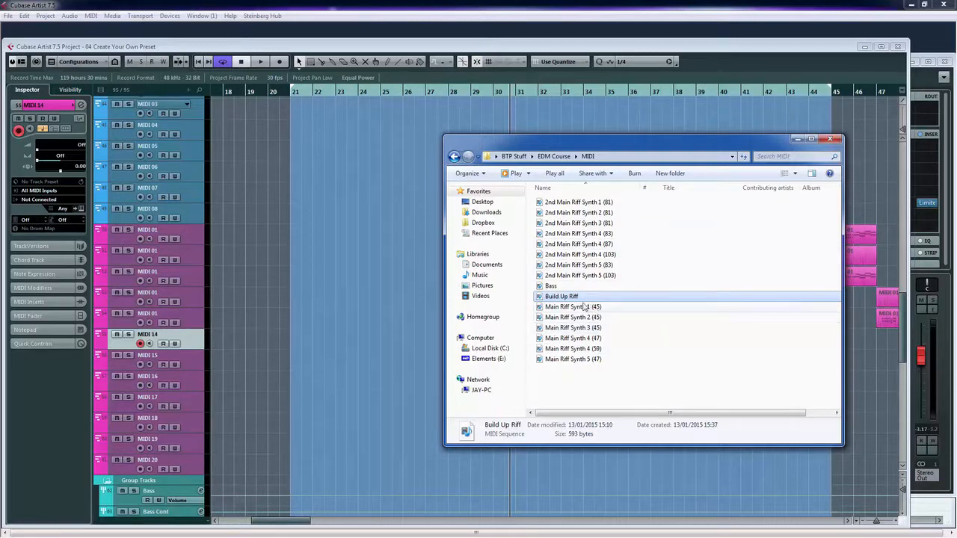
left_click_drag(577, 298, 396, 346)
left_click_drag(295, 344, 295, 343)
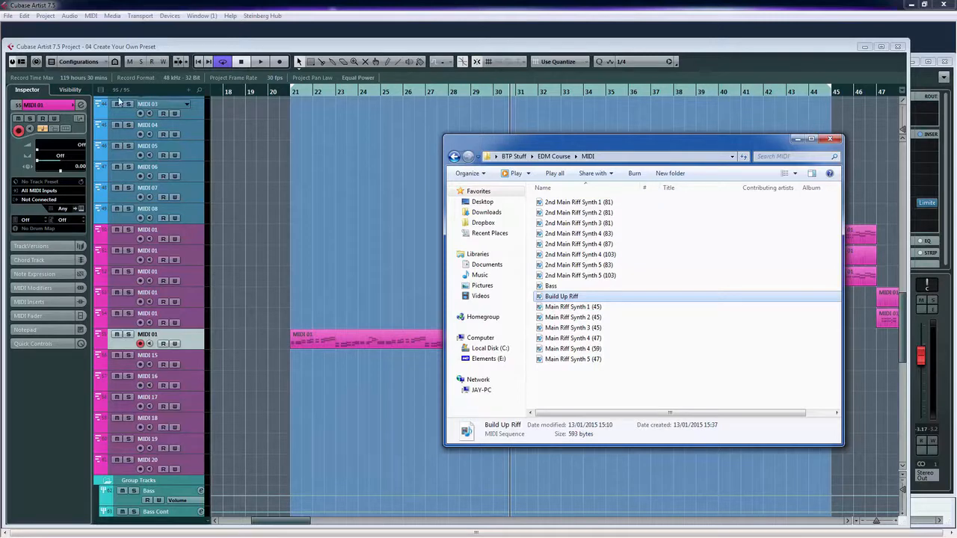
left_click(61, 409)
left_click(60, 407)
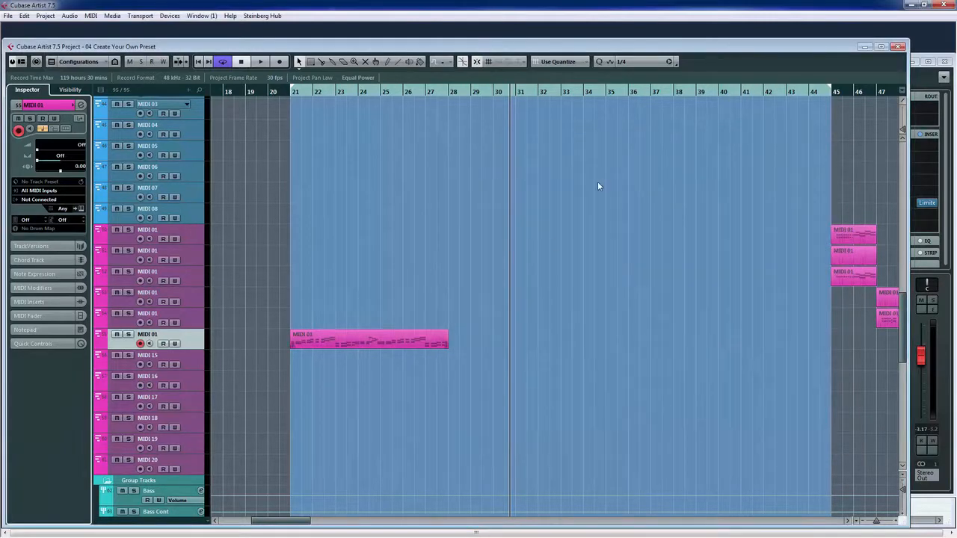
Add a Sylenth1 rack instrument to the VST Instruments rack without creating an assigned MIDI track.
left_click(926, 78)
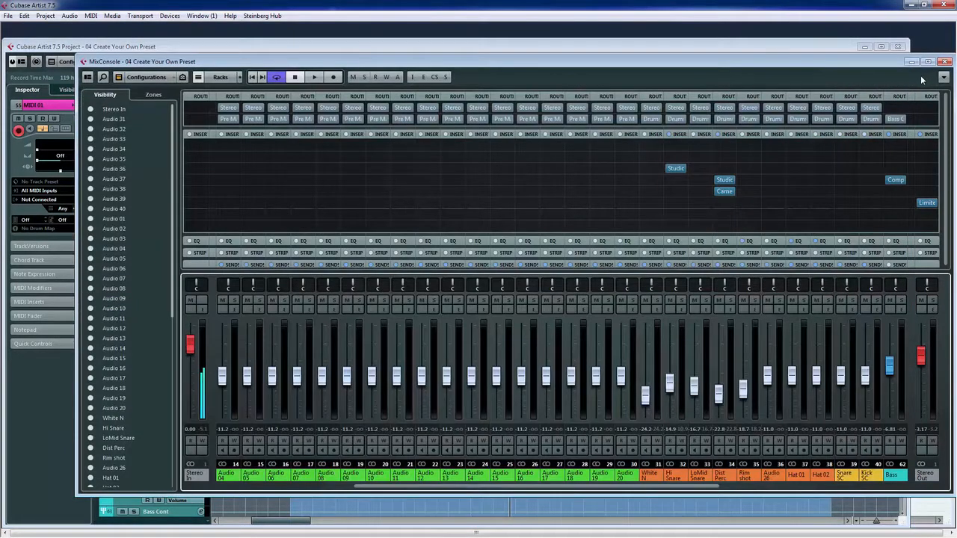
left_click(200, 15)
left_click(220, 149)
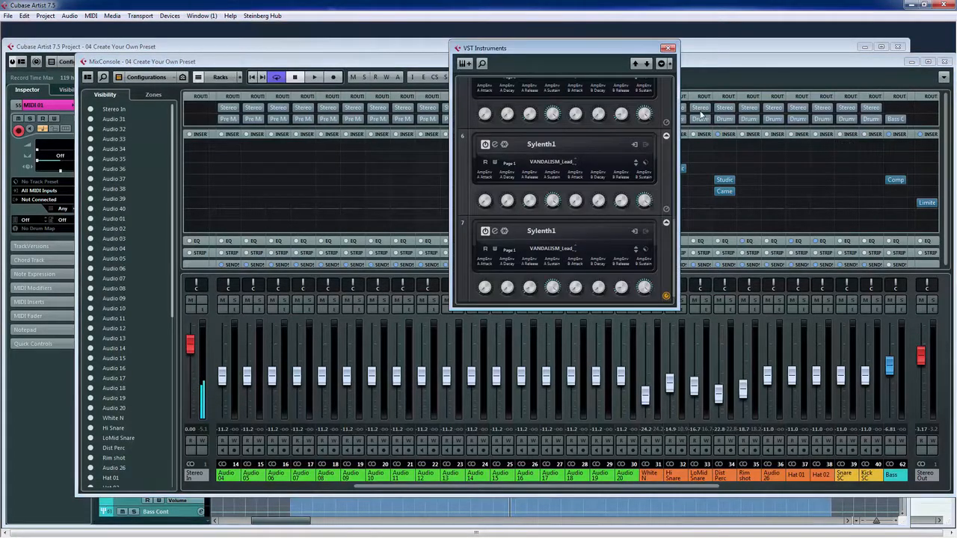
left_click_drag(591, 50, 862, 36)
right_click(889, 50)
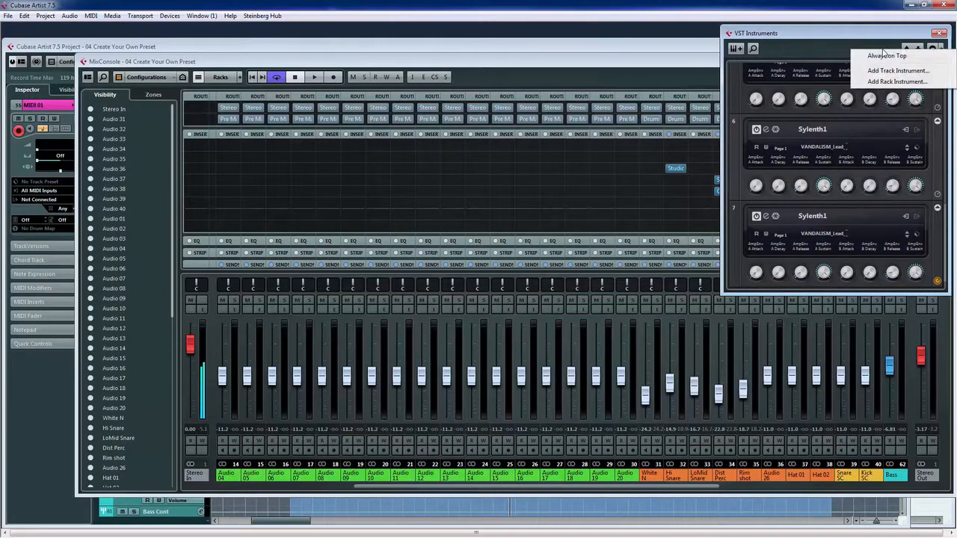
left_click(891, 81)
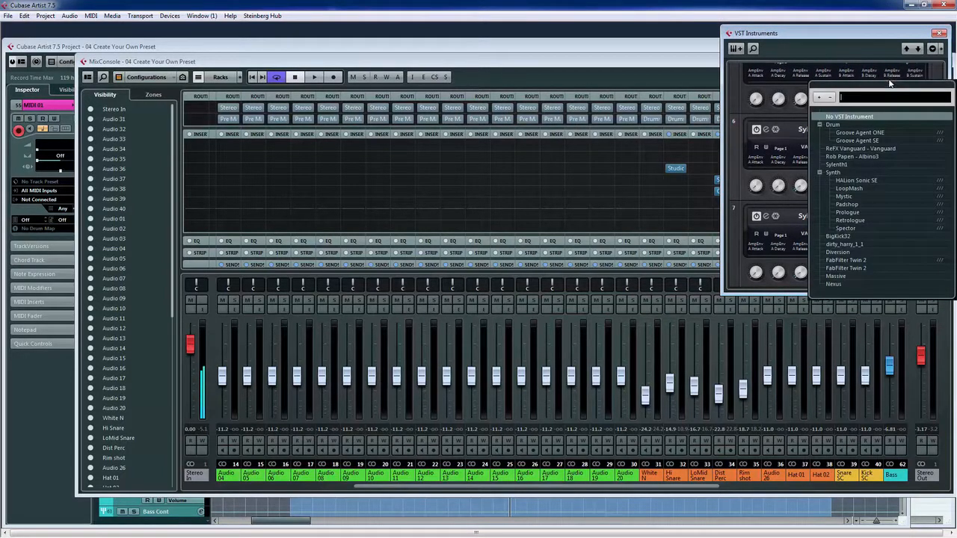
left_click(838, 165)
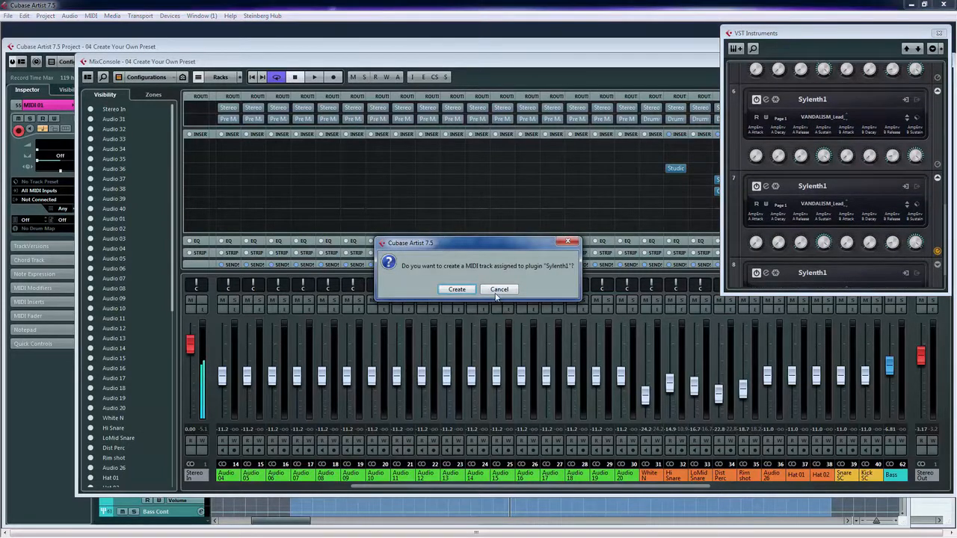
left_click(498, 290)
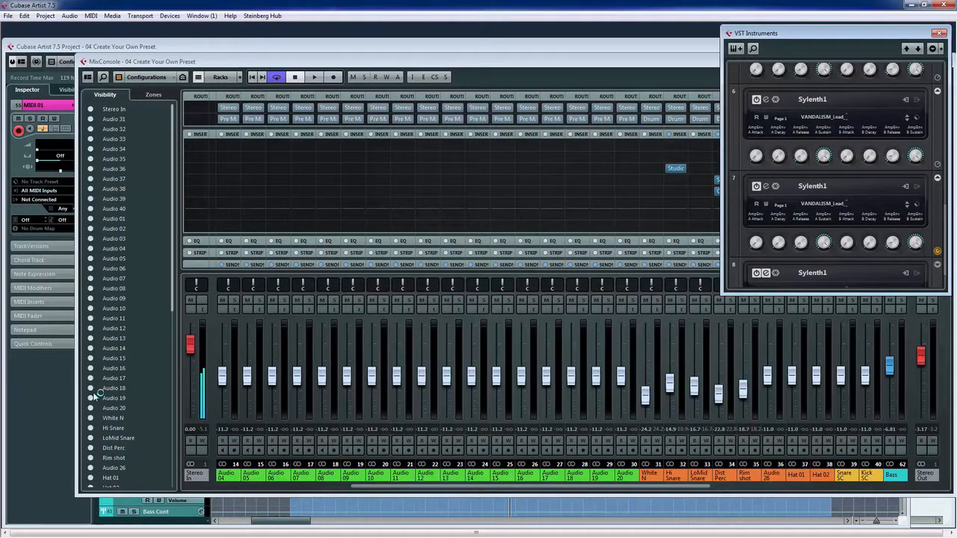
Route the output of the MIDI track holding the Build Up Riff to 08. Sylenth1 - MIDI In.
key("F3")
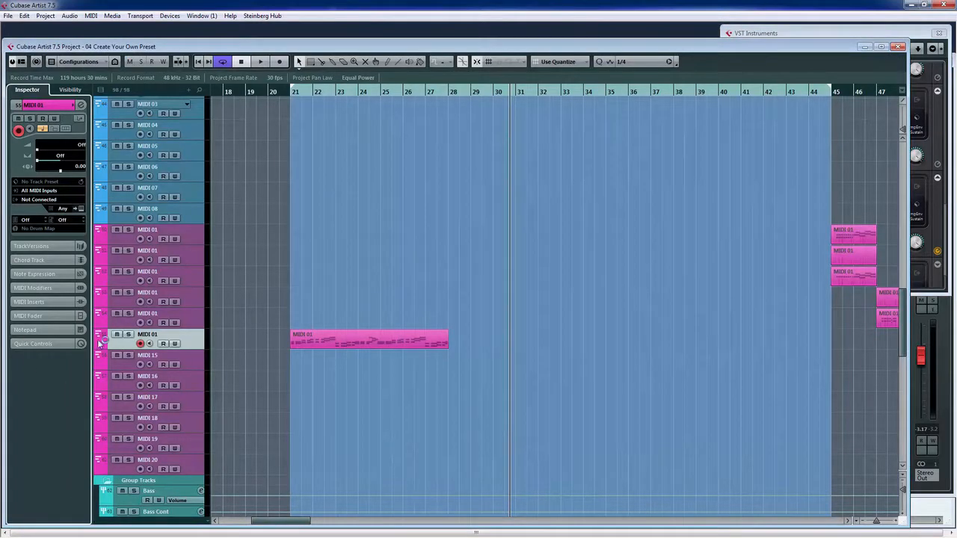
left_click_drag(462, 168, 673, 140)
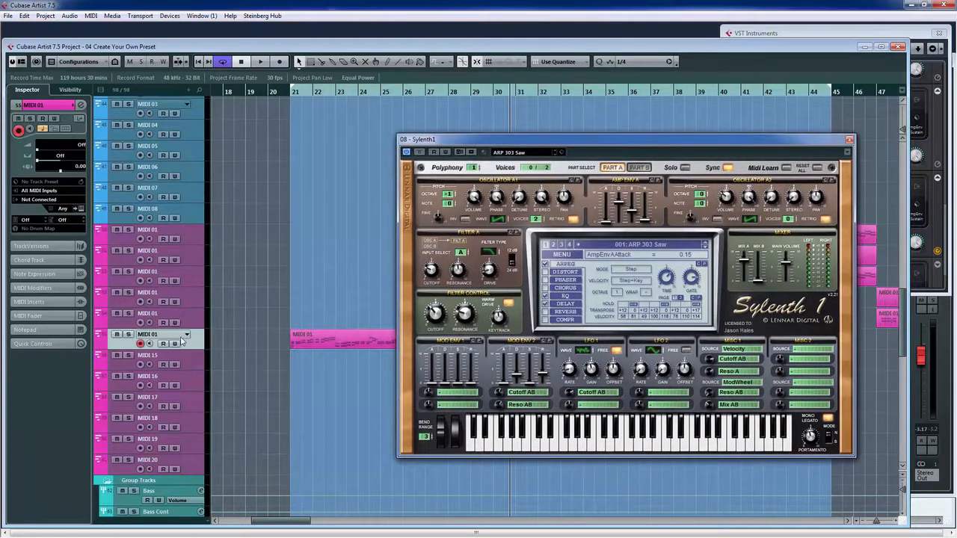
left_click(60, 201)
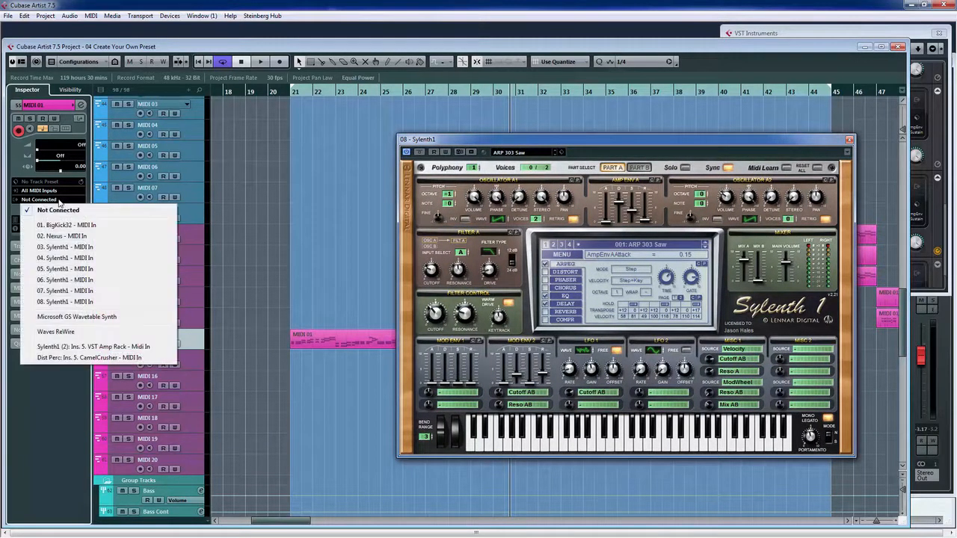
left_click(77, 303)
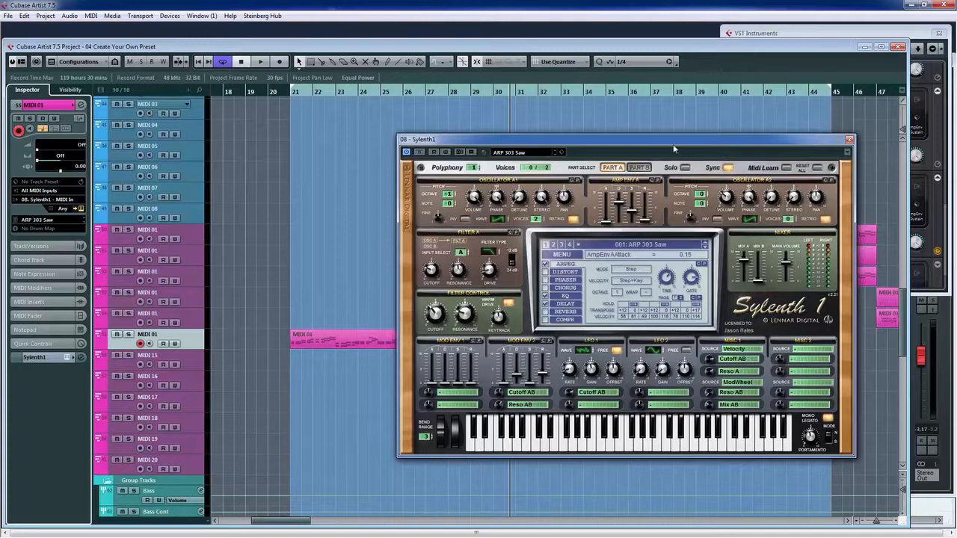
Initialise the preset in the new Sylenth1 instrument and audition the riff from bar 21.
left_click_drag(673, 149, 644, 136)
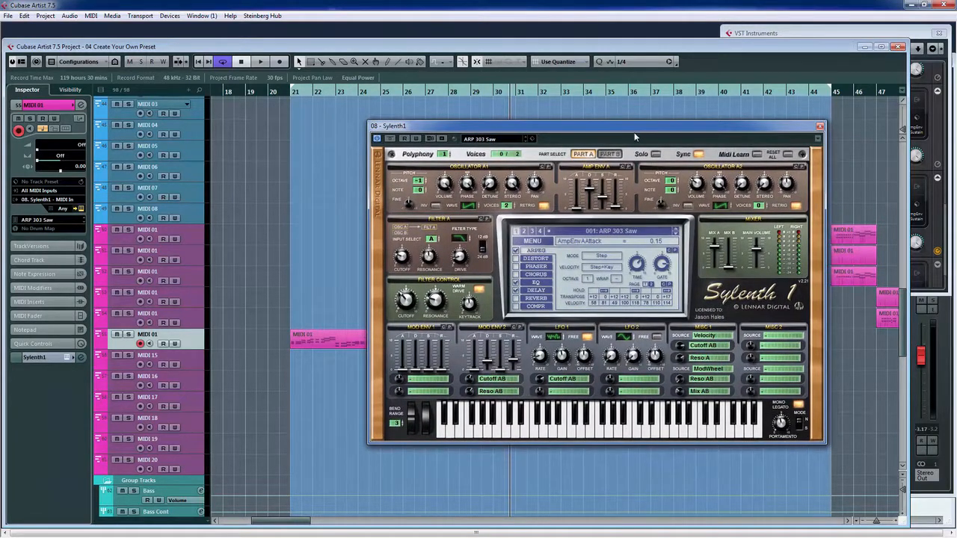
left_click(533, 241)
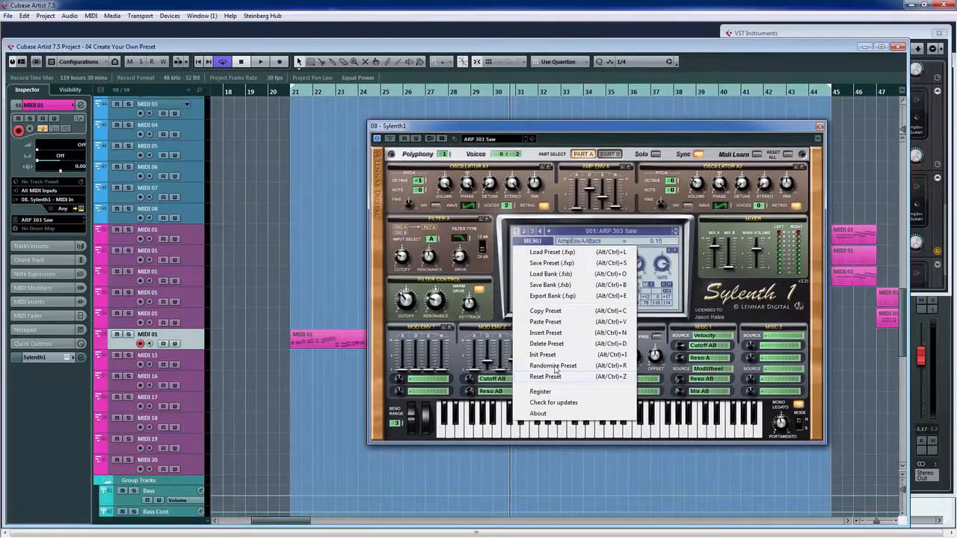
left_click(544, 355)
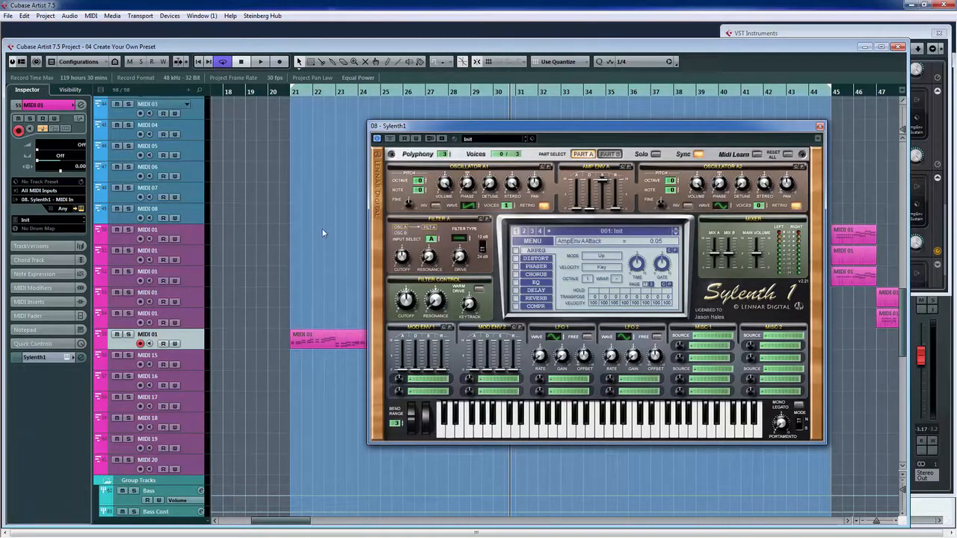
double_click(287, 93)
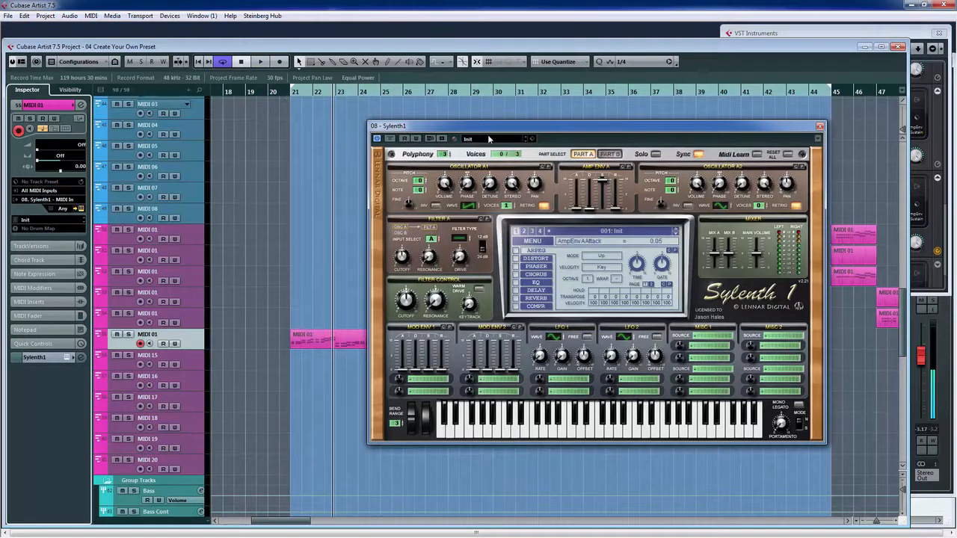
Raise Sylenth1's polyphony to 8 and Oscillator A1's voices to 8, auditioning the riff.
left_click_drag(556, 134, 515, 121)
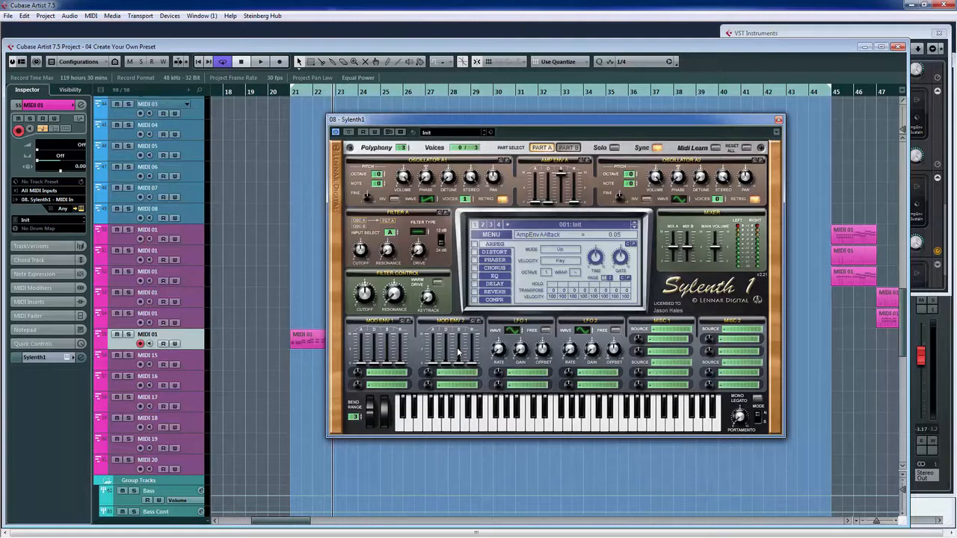
left_click_drag(404, 152, 407, 121)
left_click_drag(465, 200, 468, 187)
key("space")
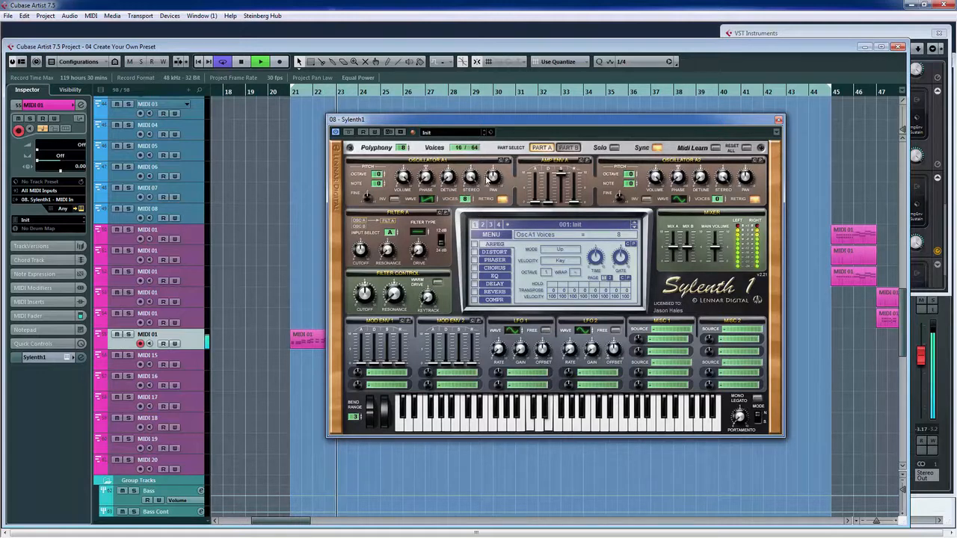
key("space")
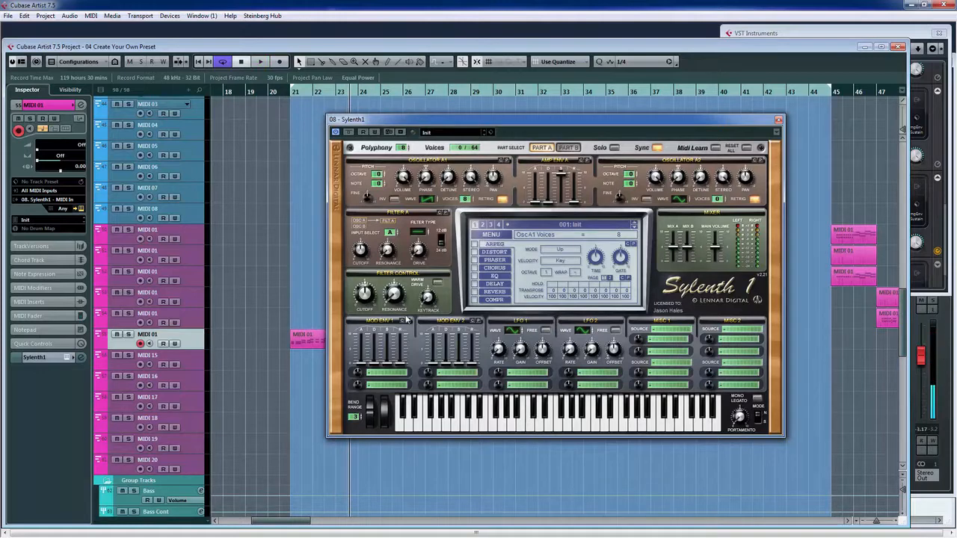
Lower the last Sylenth1 channel's fader in the MixConsole to about -13.2 dB and return to the project window.
key("F3")
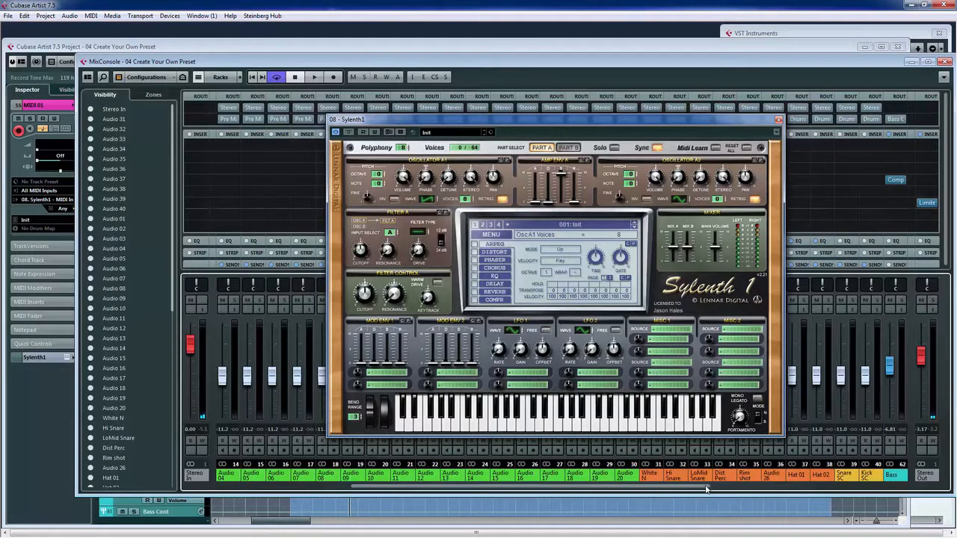
left_click_drag(718, 491, 944, 496)
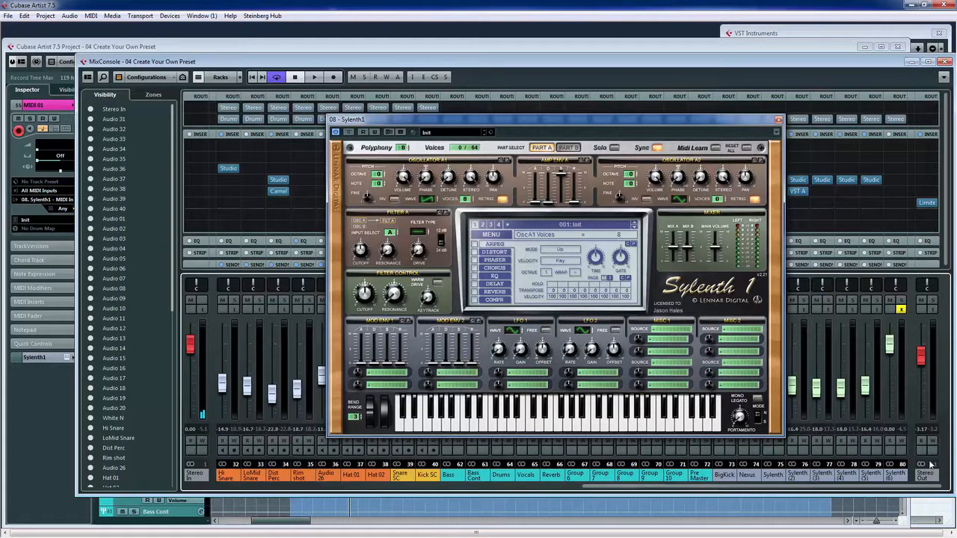
left_click_drag(890, 342, 890, 381)
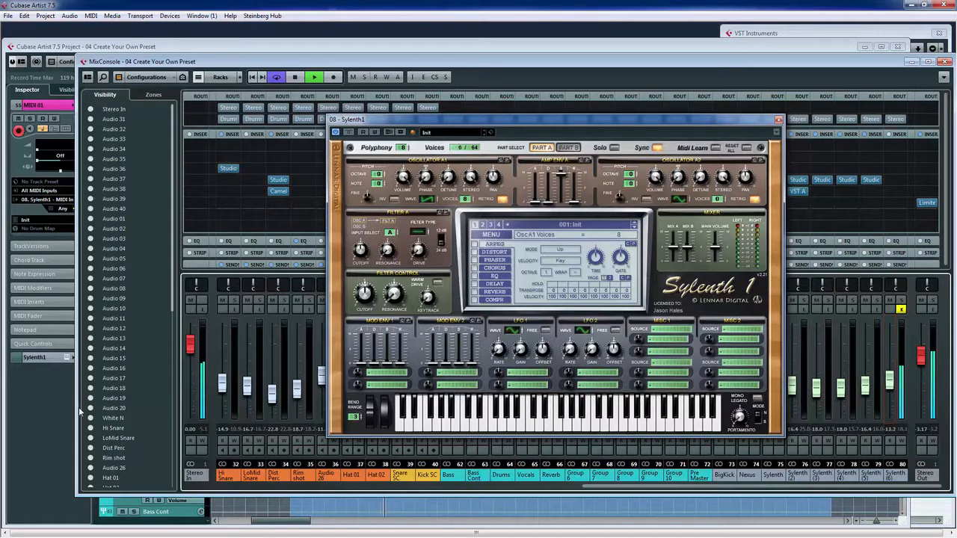
left_click(41, 438)
Set Oscillator A1's octave to -1 and its detune to about 2.29 while auditioning the riff.
key("space")
left_click_drag(422, 119, 427, 117)
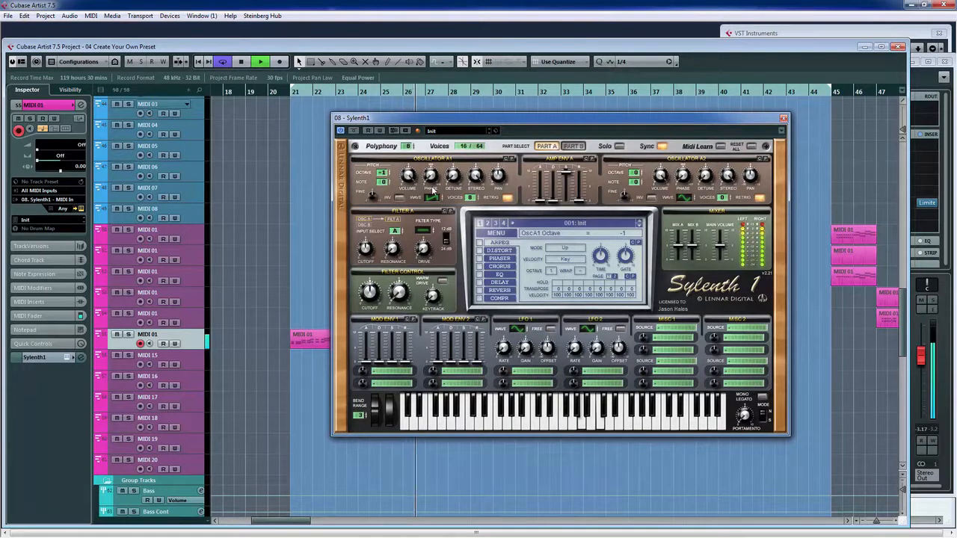
key("space")
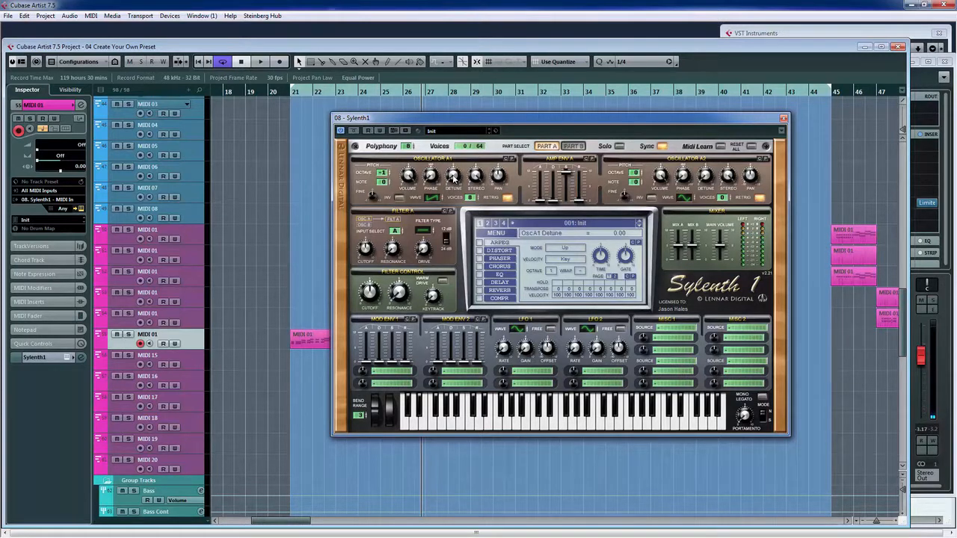
key("space")
left_click_drag(453, 177, 455, 158)
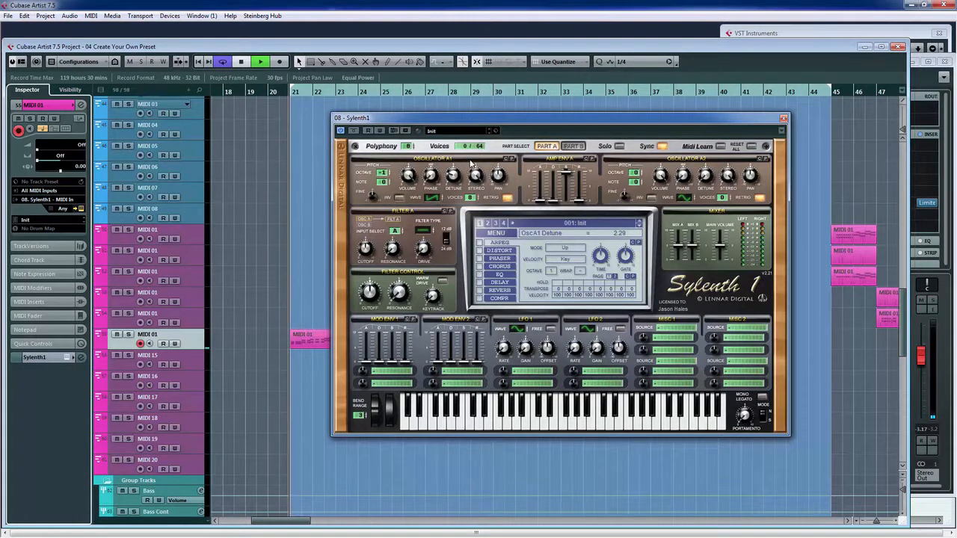
key("space")
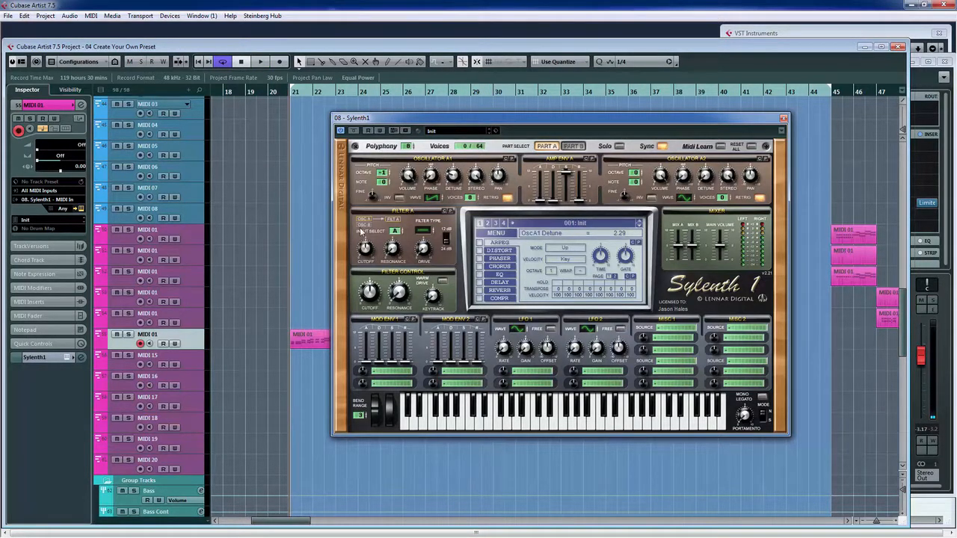
Copy the riff event to bar 28 on the same track and shorten the cycle range to end at bar 35.
left_click(783, 120)
left_click(382, 336)
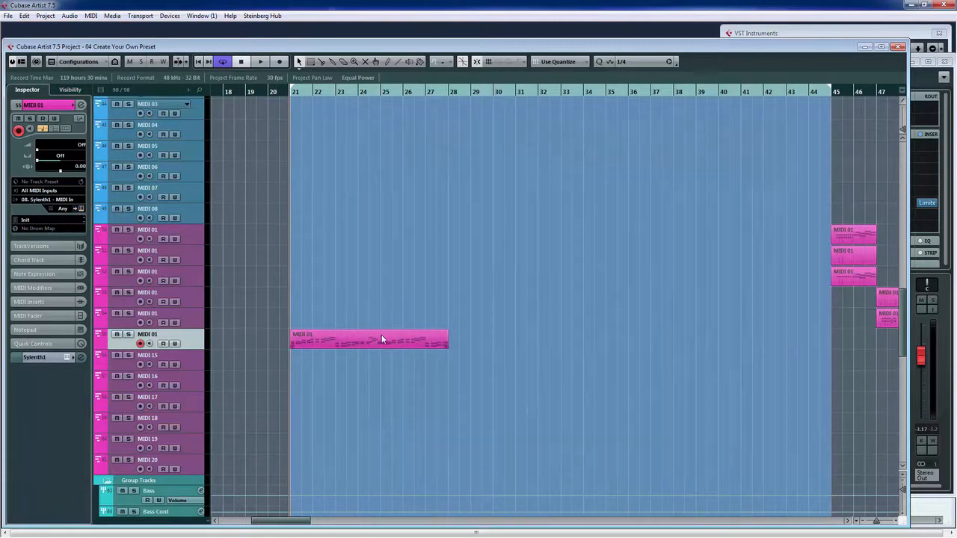
left_click_drag(372, 342, 526, 347)
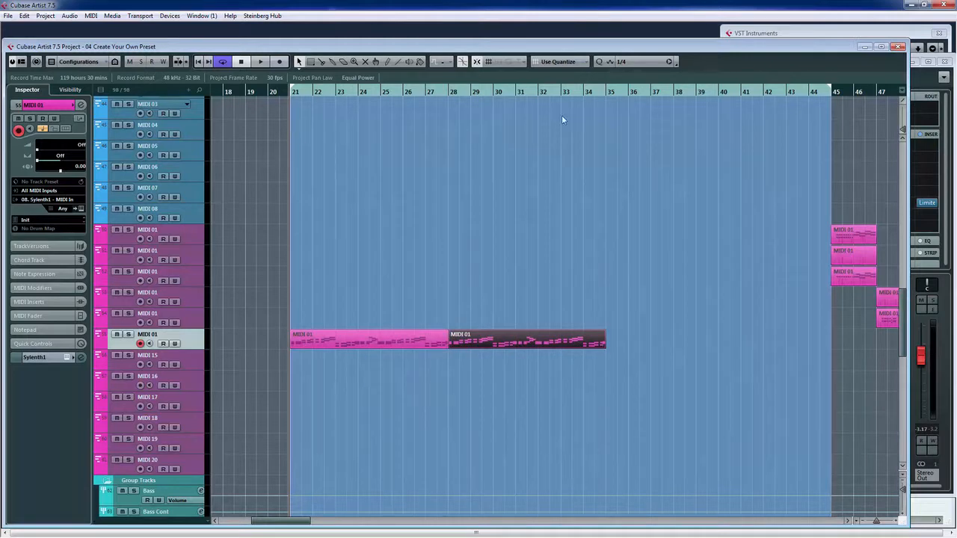
left_click_drag(835, 93, 605, 105)
Play the riff from bar 21, reopen its Sylenth1 editor and raise Oscillator A1's detune to about 4.14.
double_click(281, 92)
left_click(80, 209)
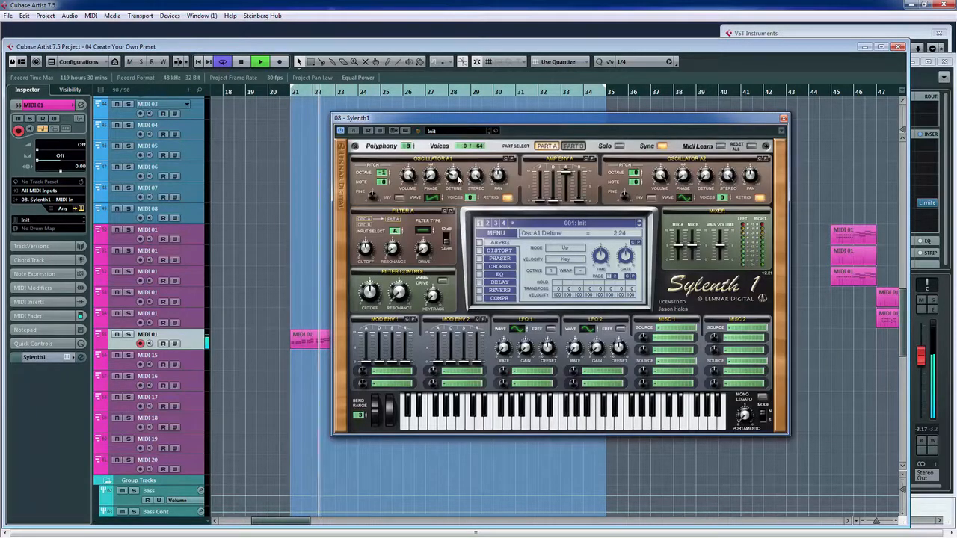
mouse_move(458, 176)
left_mouse_down()
mouse_move(461, 160)
mouse_move(462, 167)
left_mouse_up()
key("space")
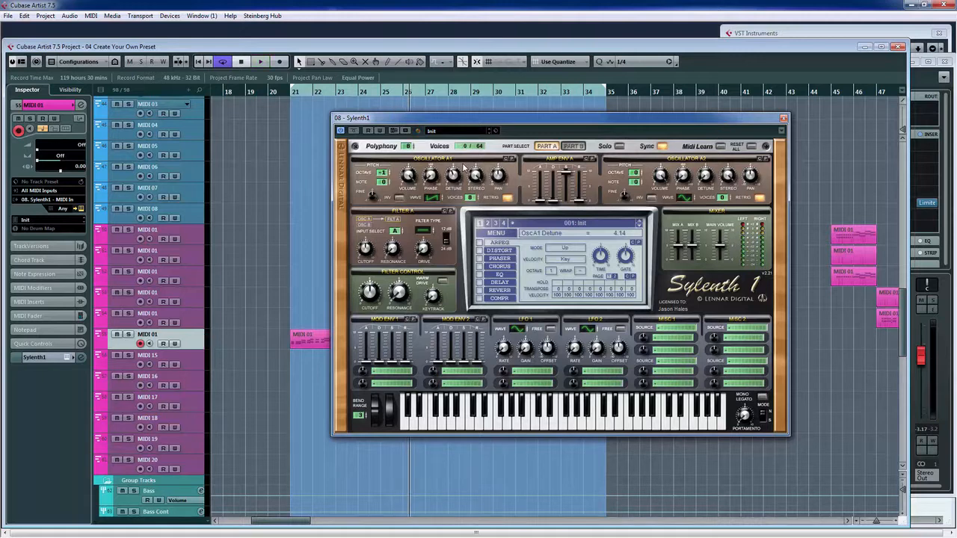
Check Oscillator A1's waveform, set Oscillator A2's waveform to Saw, and audition the sound.
left_click(435, 199)
left_click(435, 199)
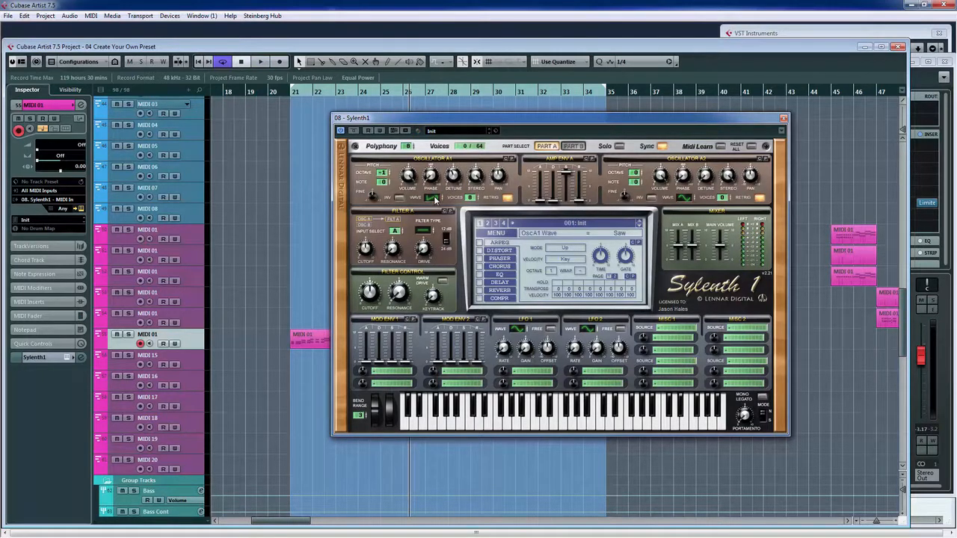
left_click(685, 198)
key("space")
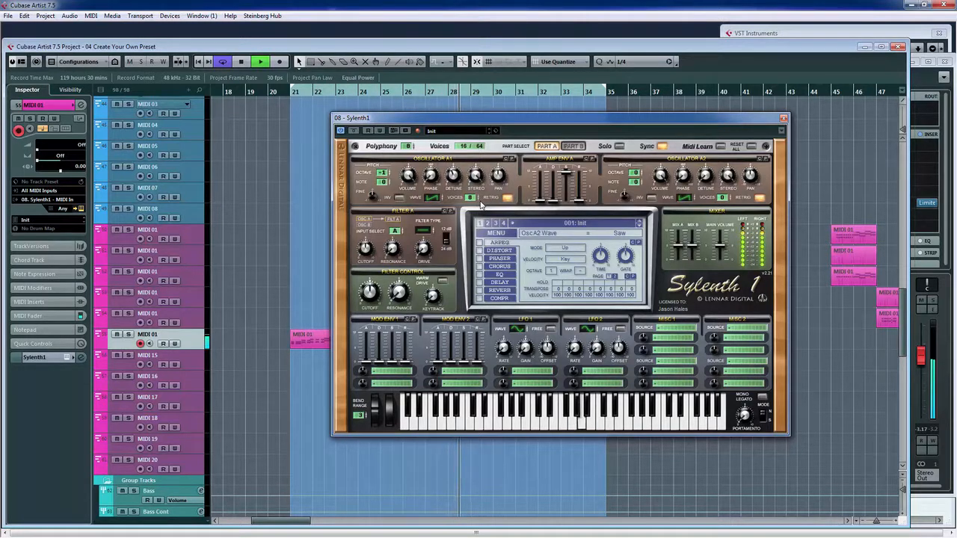
key("space")
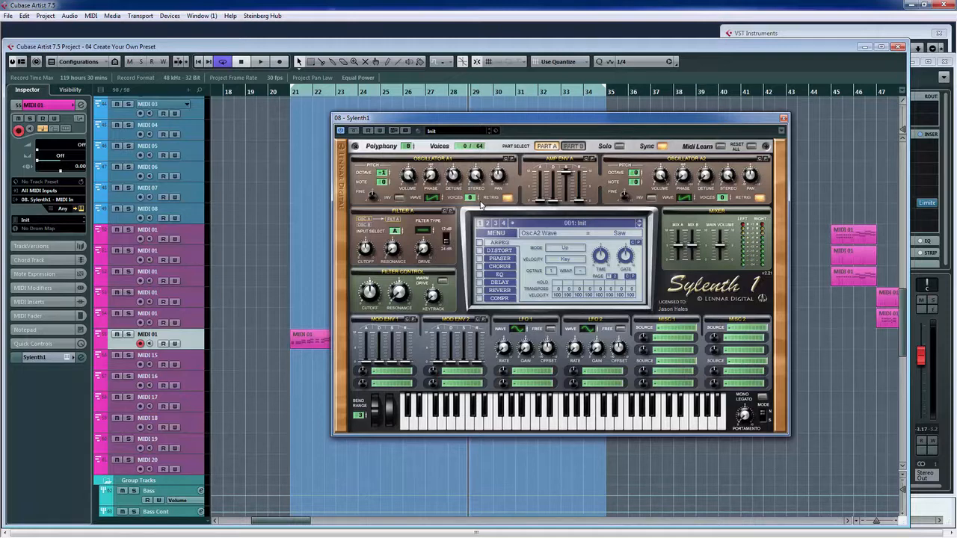
Raise Amp Env A's decay, set its release to about 3.84 and its sustain to about 8.85 during playback.
key("space")
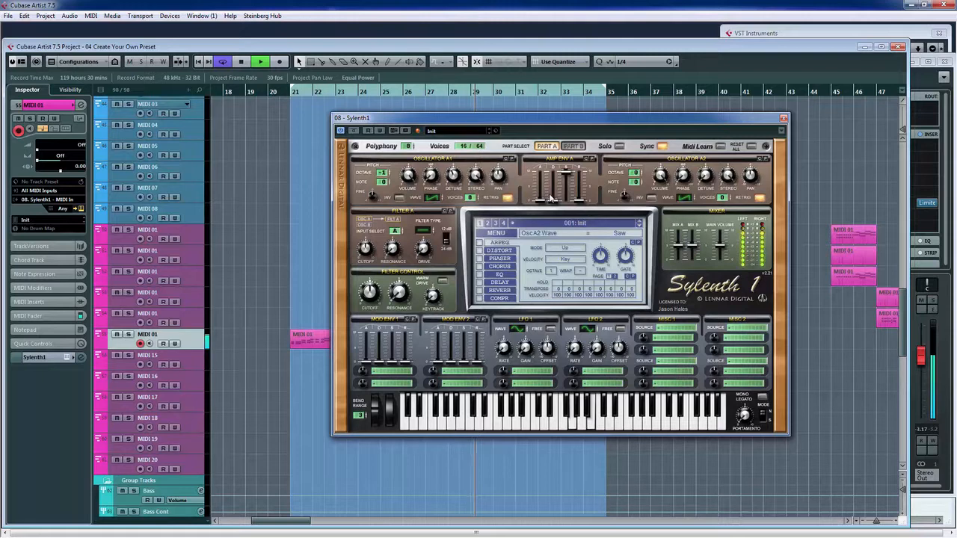
left_click_drag(541, 200, 586, 166)
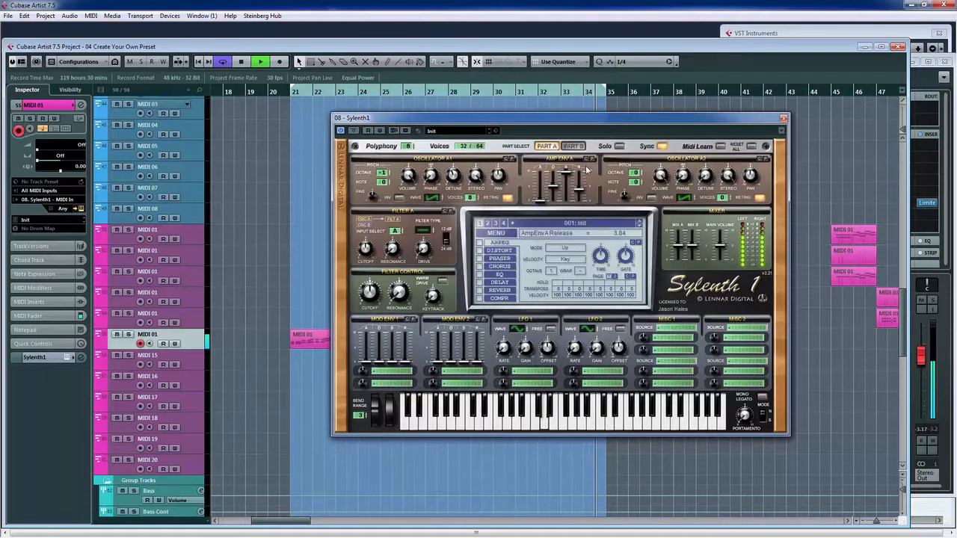
mouse_move(567, 172)
left_mouse_down()
mouse_move(575, 196)
mouse_move(578, 185)
left_mouse_up()
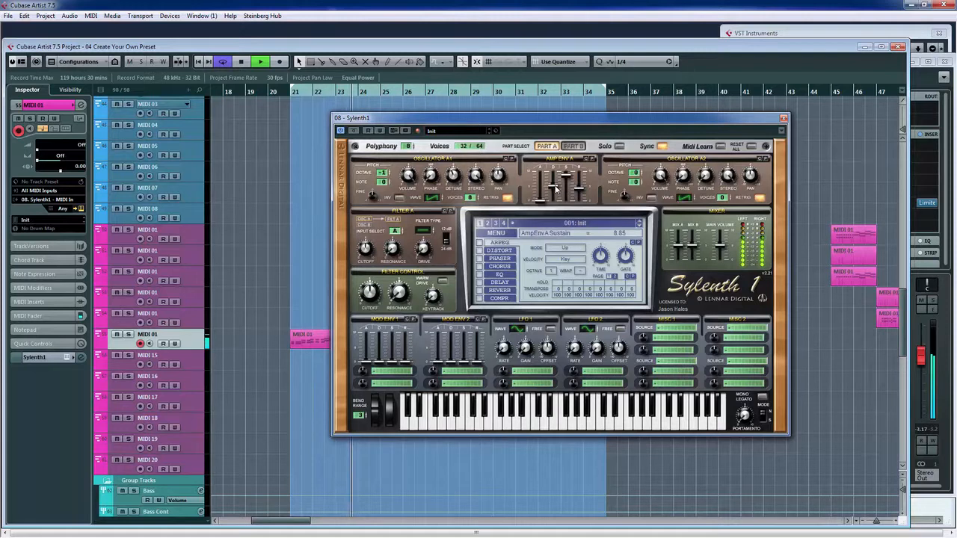
left_click_drag(554, 187, 569, 171)
Try a longer Amp Env A attack during playback, then set the attack to 0.00.
left_click(541, 200)
left_click_drag(543, 200, 547, 178)
left_click_drag(549, 184, 551, 206)
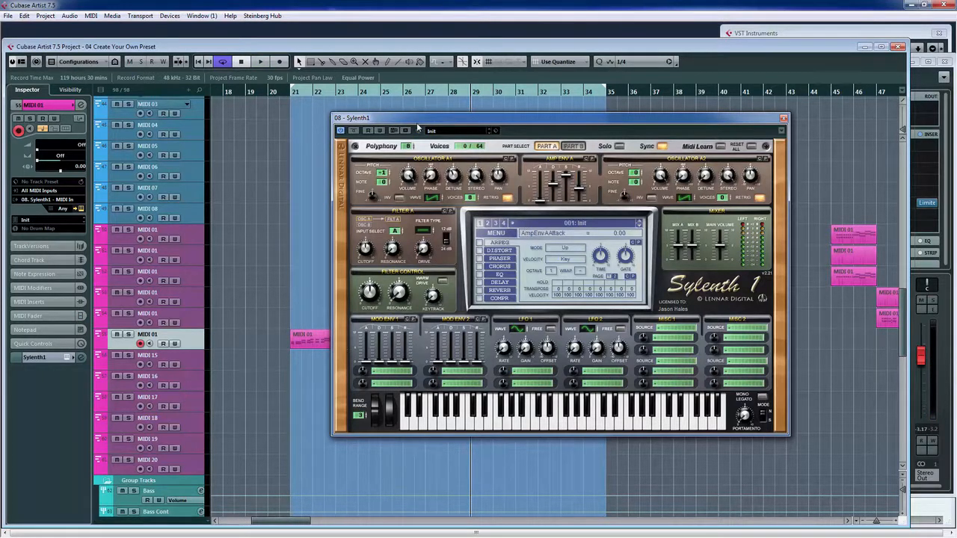
Close the Sylenth1 editor, audition the junction between the two riff clips and move the second clip to start at bar 29.
left_click(783, 118)
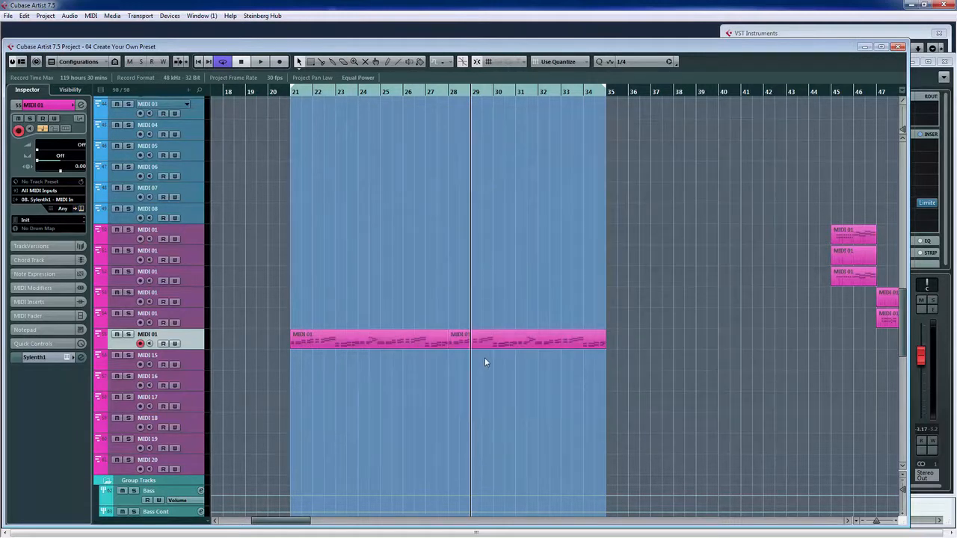
double_click(430, 93)
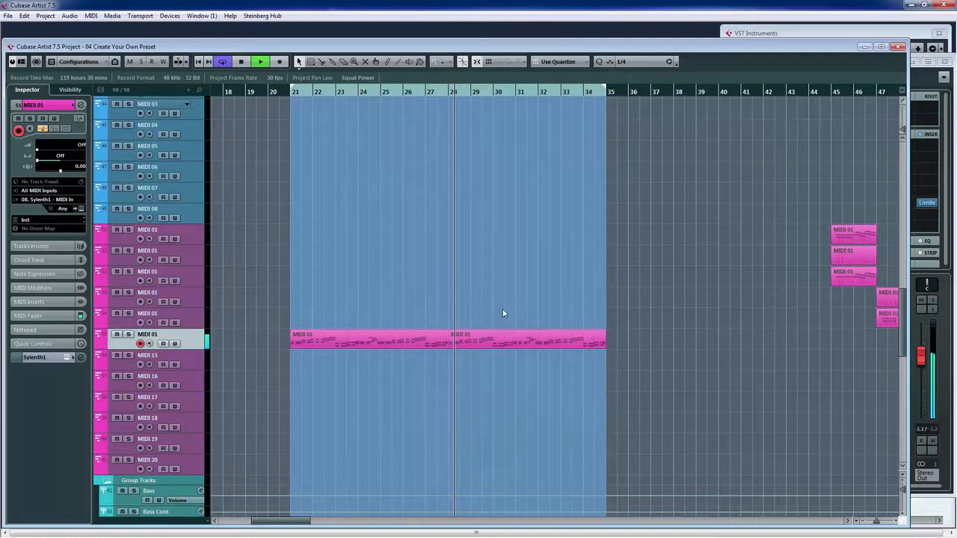
key("space")
left_click_drag(492, 342, 515, 344)
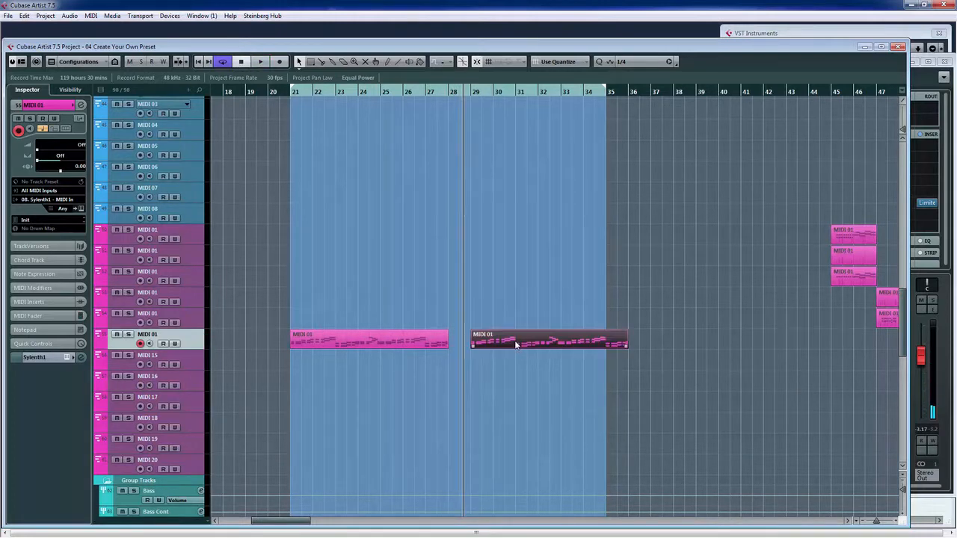
Audition the transition into the moved riff clip and extend the loop's end to bar 36.
left_click(397, 91)
key("space")
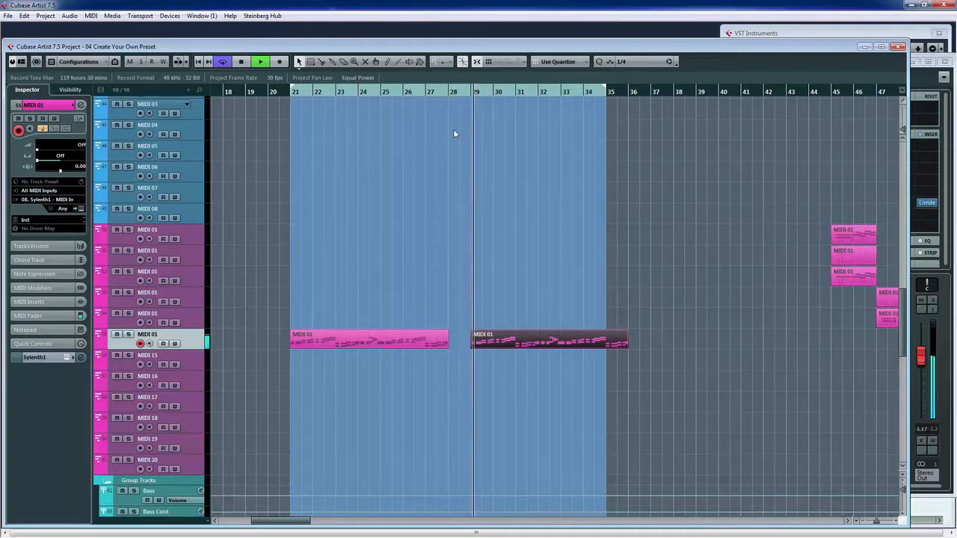
key("space")
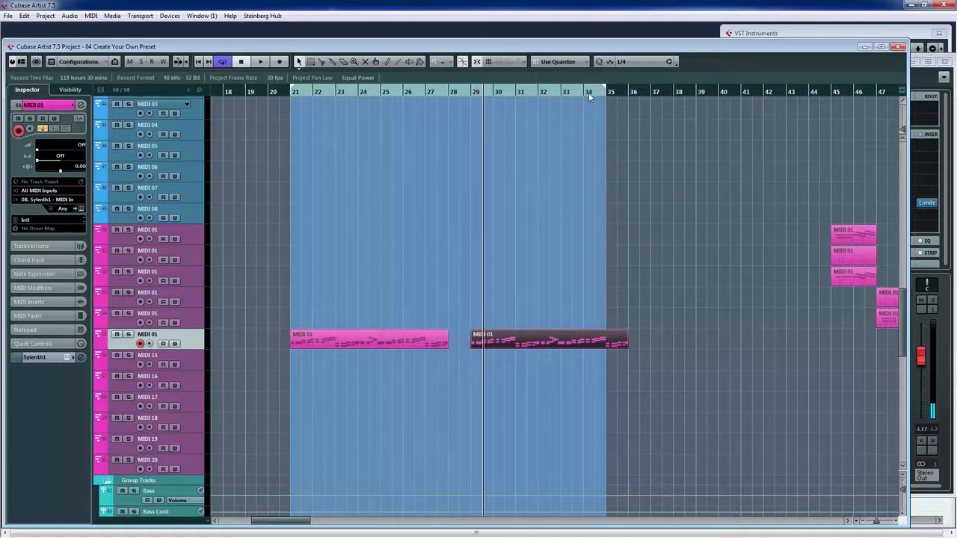
left_click_drag(606, 91, 629, 93)
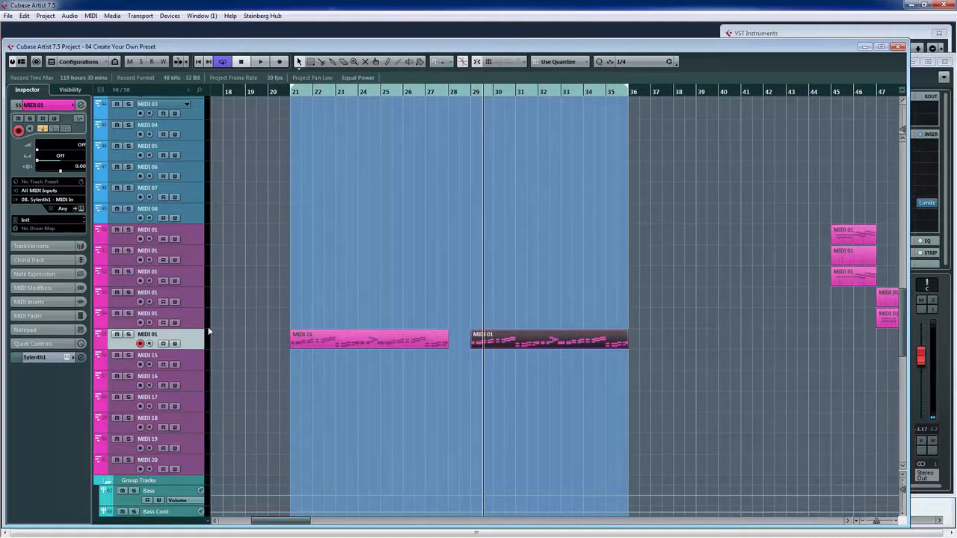
Reopen the Sylenth1 editor, set Oscillator A2's voices to 8 and raise its detune to about 4.10 during playback.
left_click(79, 209)
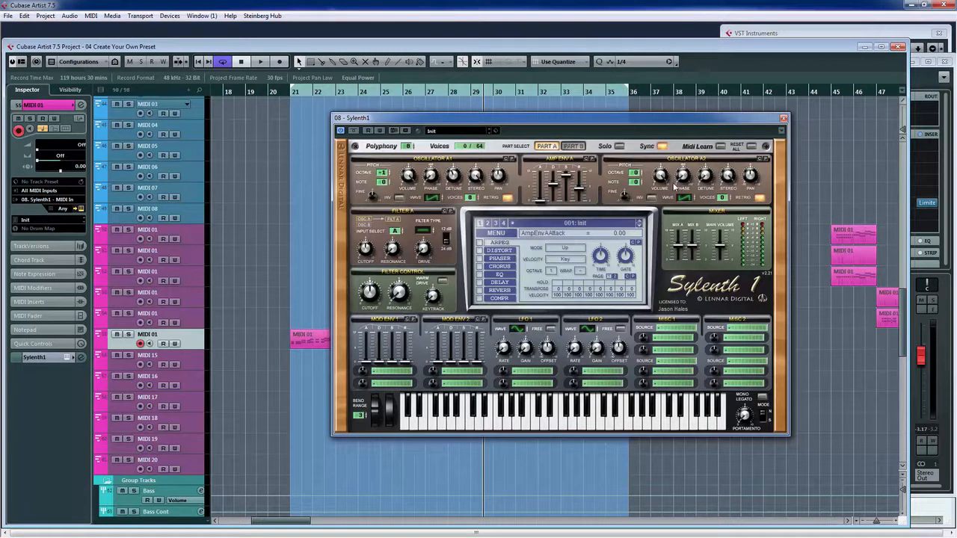
left_click_drag(724, 202, 727, 174)
key("space")
left_click_drag(707, 178, 709, 142)
key("space")
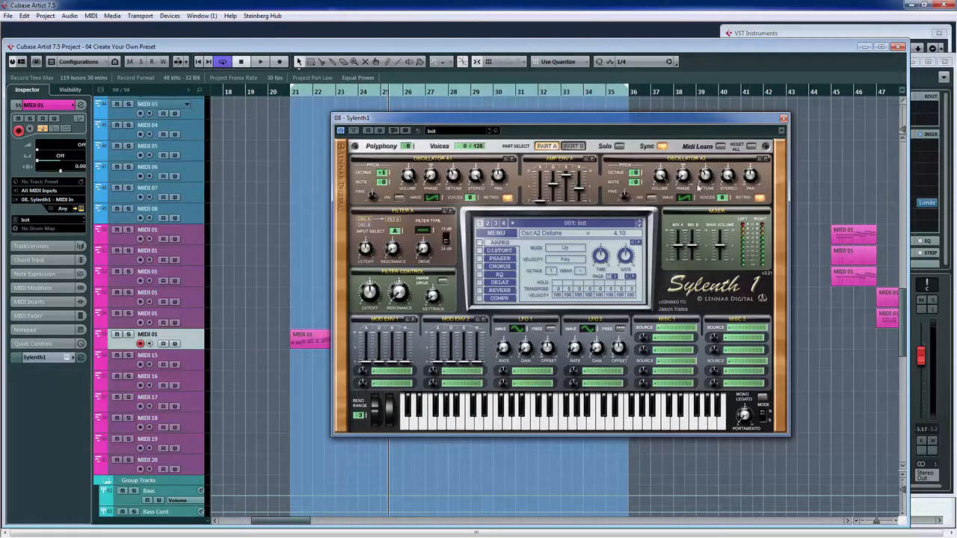
Set Filter A to a 12 dB low-pass and adjust its cutoff to about 1125 Hz while the riff plays.
mouse_move(424, 237)
left_click(429, 223)
mouse_move(446, 243)
mouse_move(369, 291)
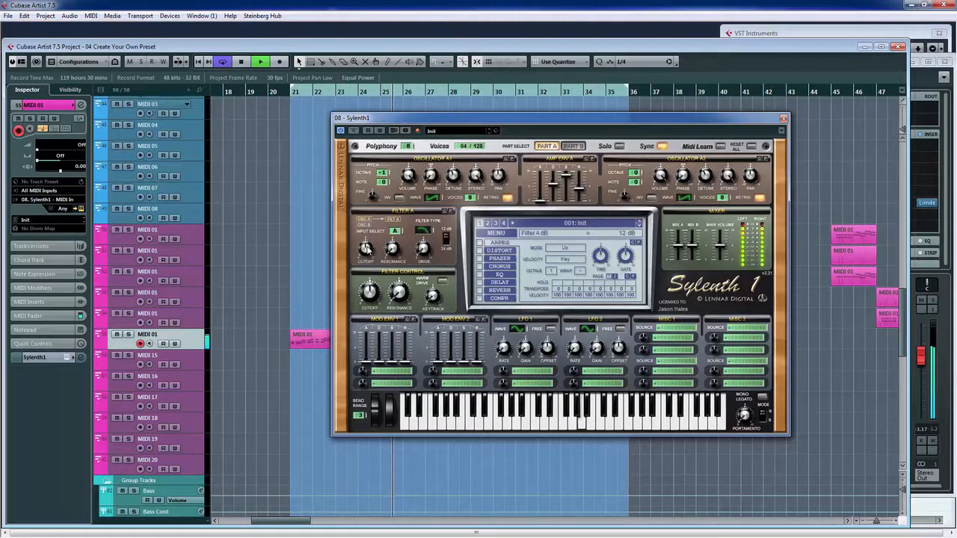
left_click_drag(371, 286, 389, 247)
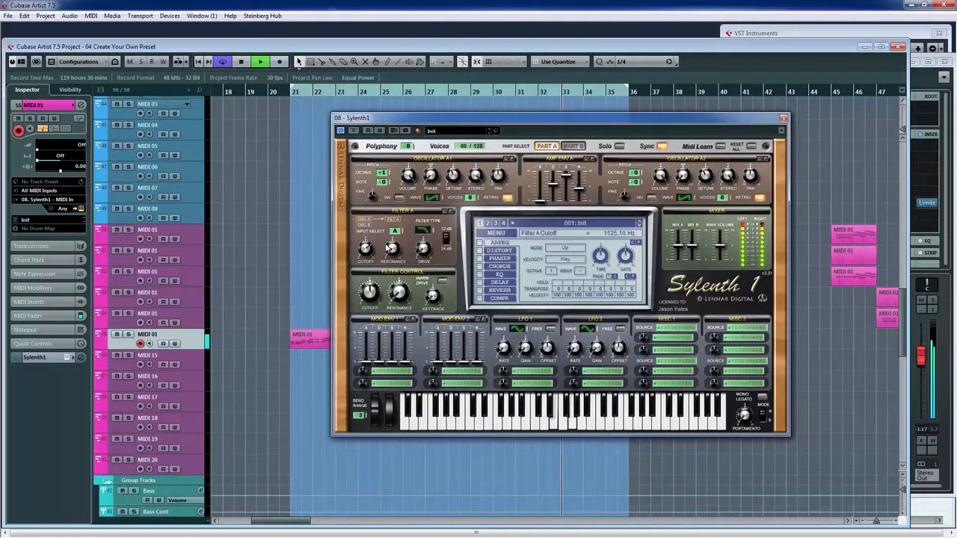
key("space")
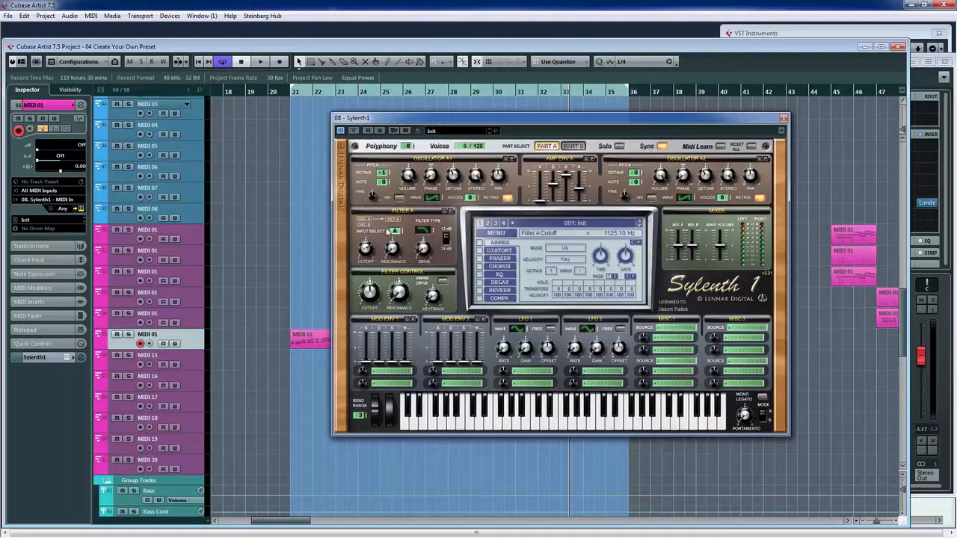
Set Filter A's drive to about 1.19 and fine-tune the main volume during playback.
mouse_move(422, 255)
left_mouse_down()
mouse_move(434, 187)
mouse_move(426, 256)
mouse_move(423, 246)
left_mouse_up()
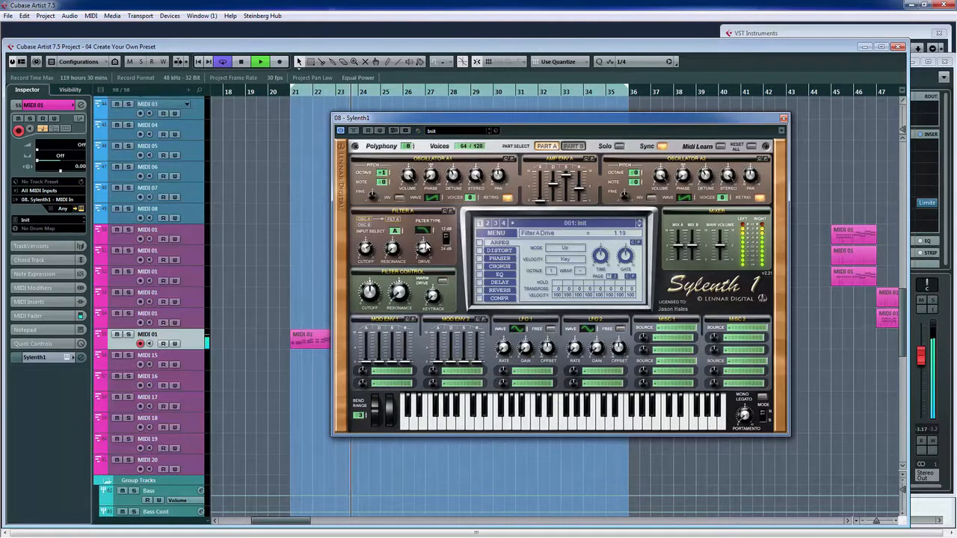
left_click_drag(722, 250, 723, 247)
key("space")
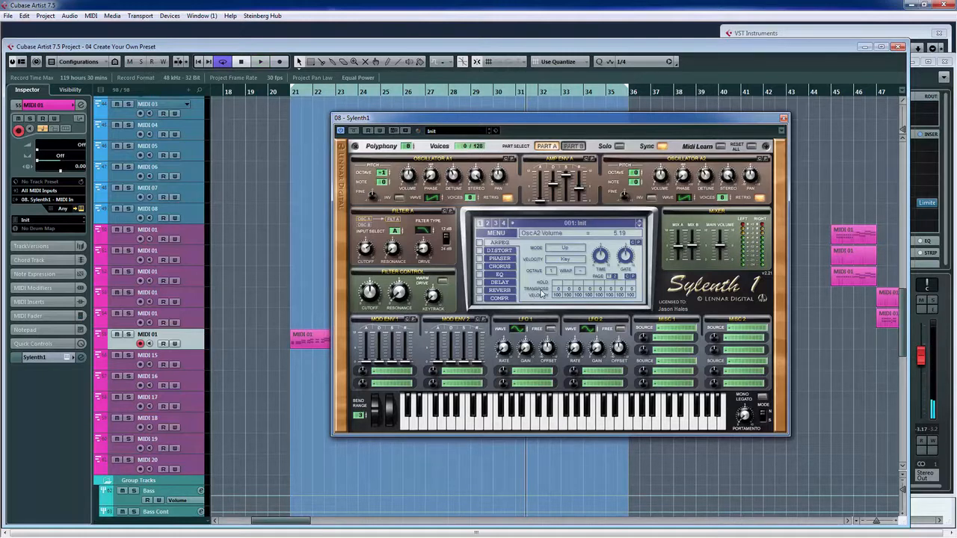
Balance the mixer during playback with Mix B at about 3.28 and Mix A at about 3.33.
left_click_drag(681, 249, 680, 254)
left_click_drag(680, 250, 694, 258)
key("space")
left_click_drag(694, 249, 694, 251)
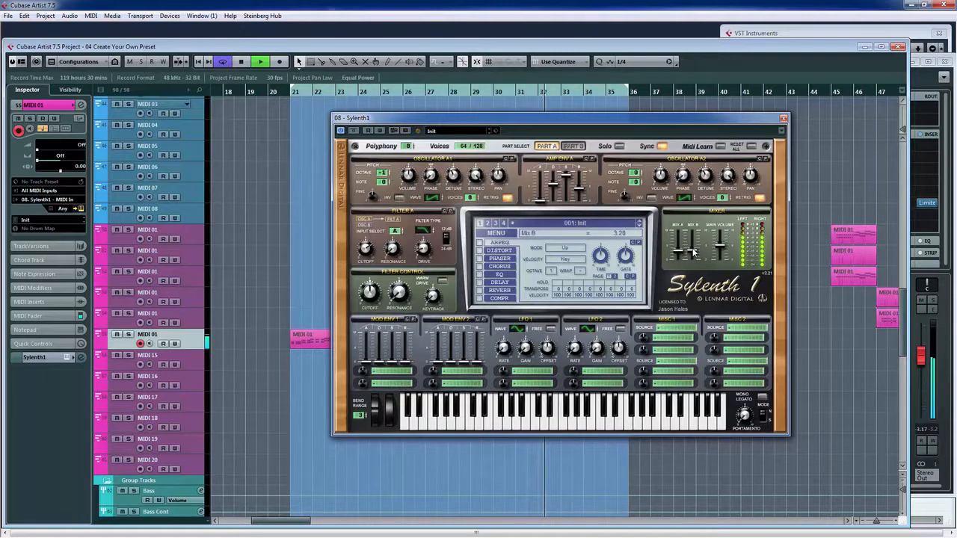
mouse_move(682, 253)
left_mouse_down()
mouse_move(693, 251)
mouse_move(682, 252)
left_mouse_up()
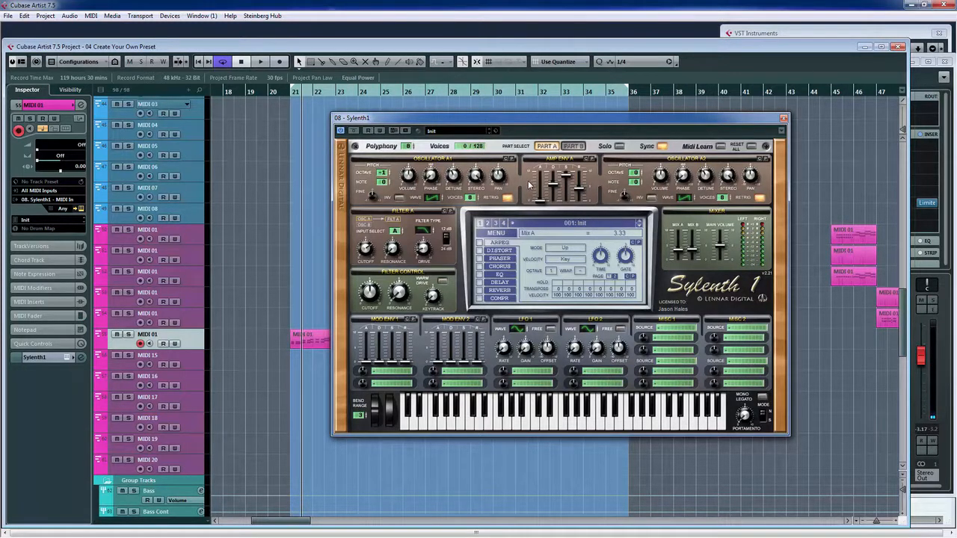
Balance the oscillator volumes during playback, setting Oscillator A1 to about 5.14 and Oscillator A2 to about 4.90.
key("space")
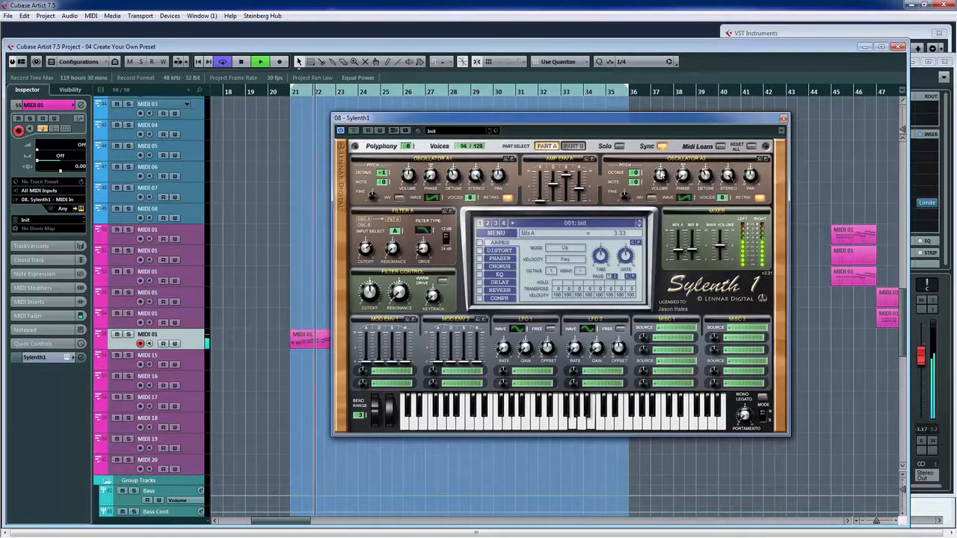
left_click_drag(660, 178, 664, 128)
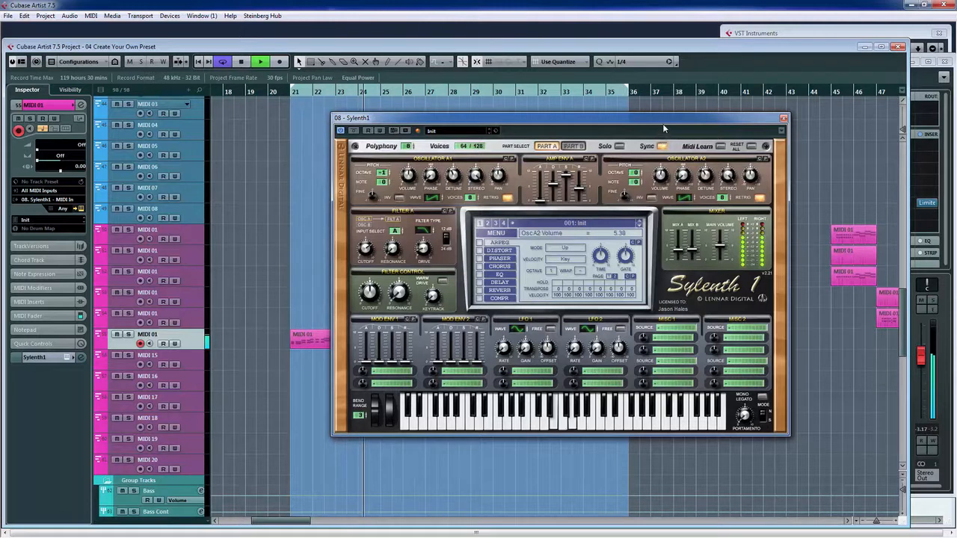
left_click_drag(410, 206, 418, 186)
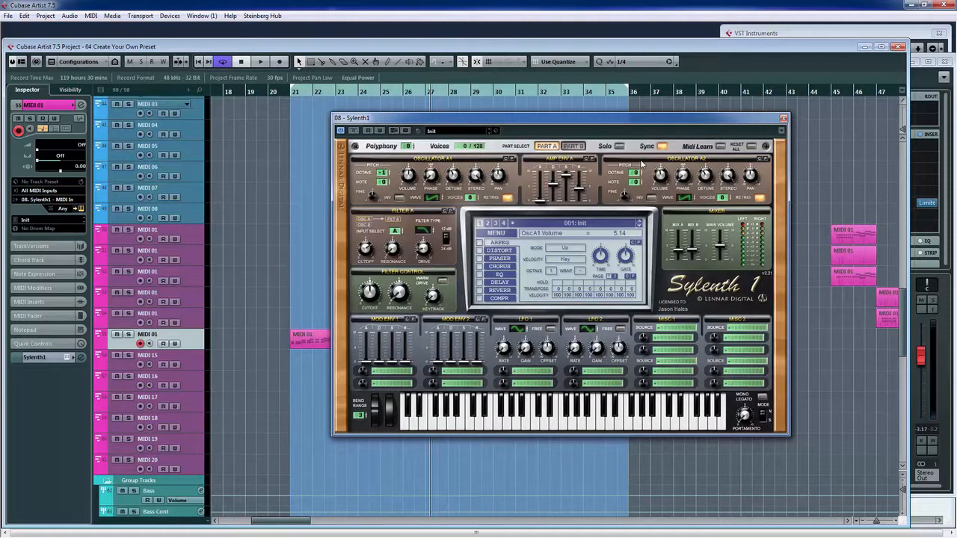
left_click_drag(661, 177, 660, 174)
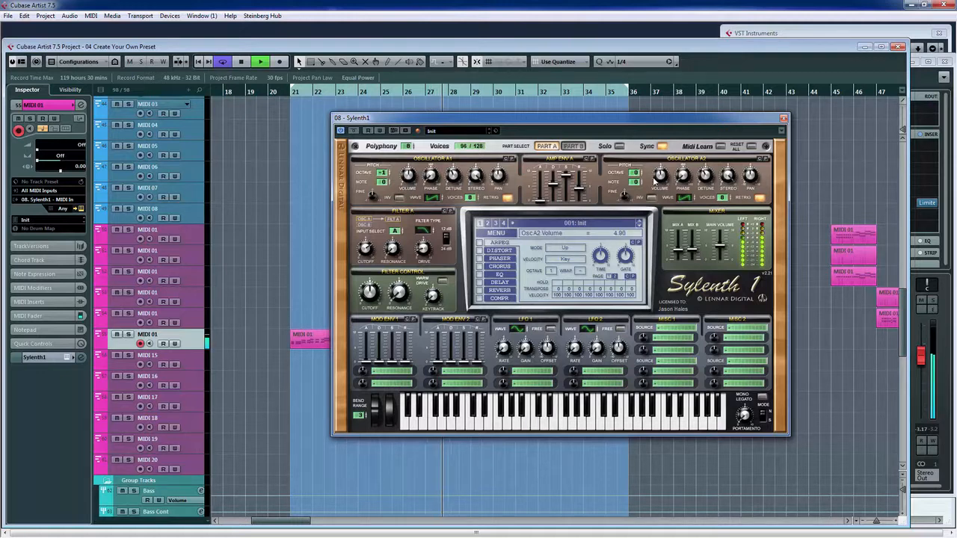
key("space")
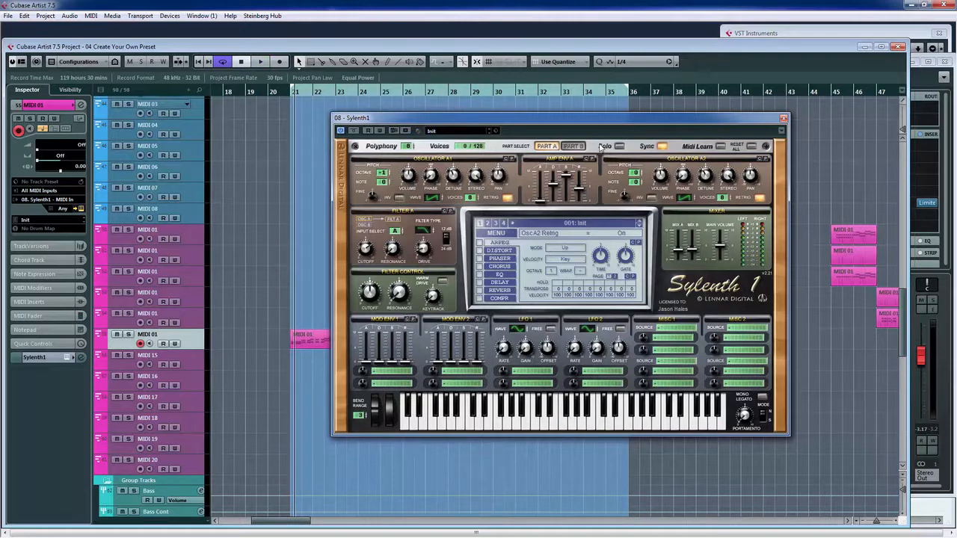
Switch to Part B, set Oscillator B1's voices to 8 and compare its sound with retrigger off and on.
left_click(575, 146)
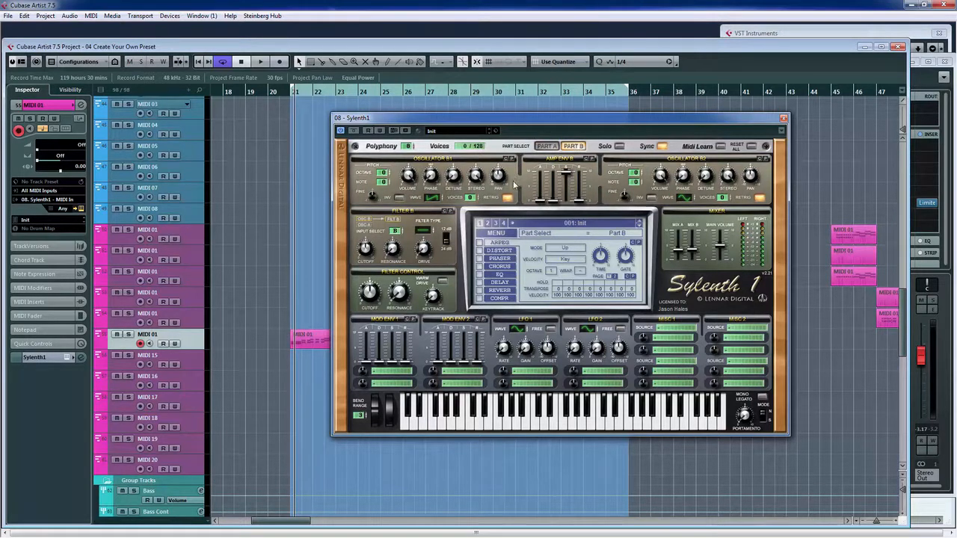
key("space")
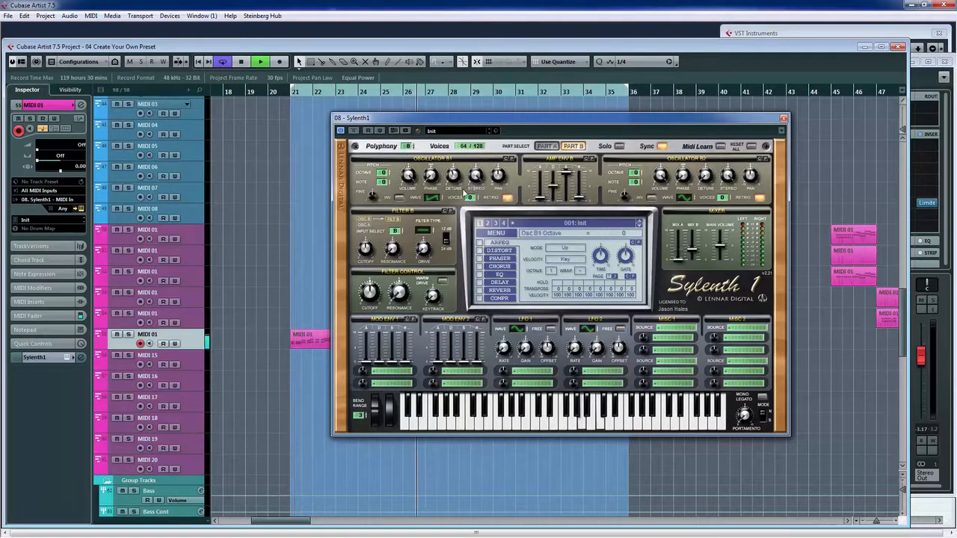
left_click_drag(472, 198, 476, 167)
left_click(508, 199)
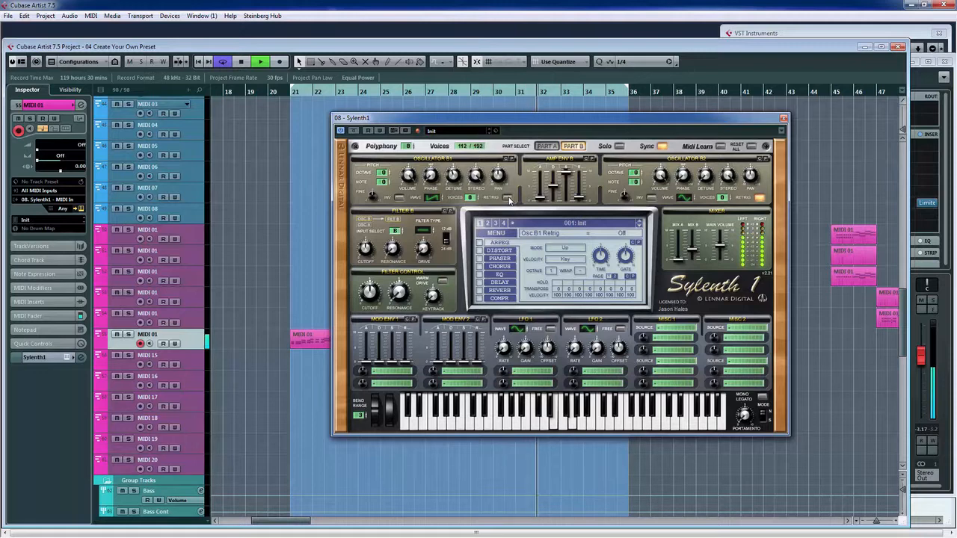
left_click(508, 199)
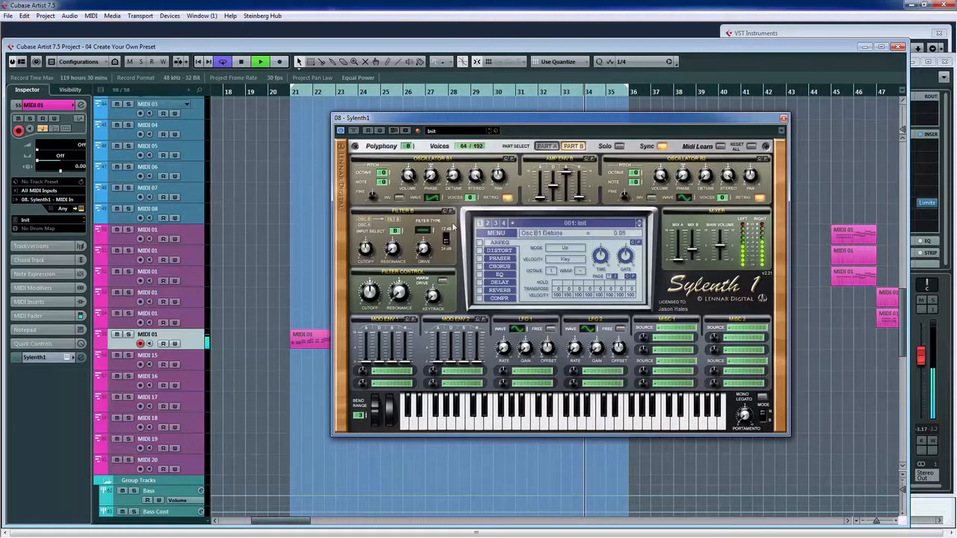
Raise Mix A to blend Part A back in and set Oscillator B1's detune to about 3.67 during playback.
left_click_drag(456, 233, 453, 191)
left_click_drag(678, 260, 675, 226)
left_click_drag(453, 176, 440, 149)
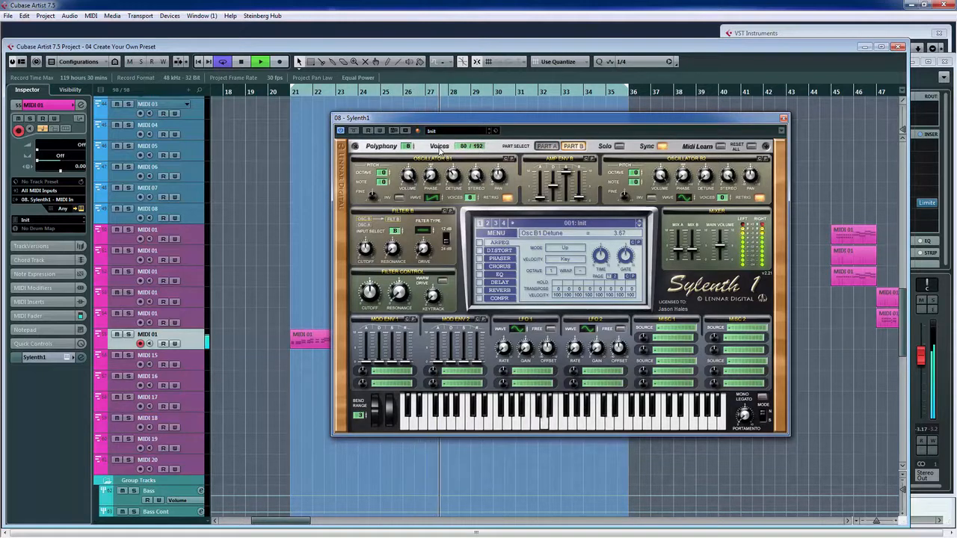
key("space")
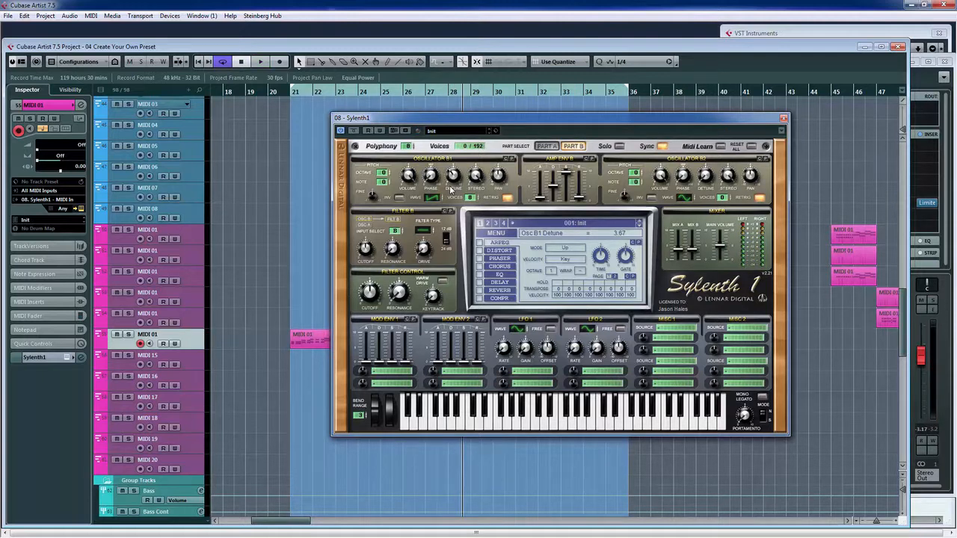
Lower Mix A to 0.00 and audition Oscillator B1 at octave -1, then set its octave to 0.
left_click_drag(677, 255, 679, 293)
key("space")
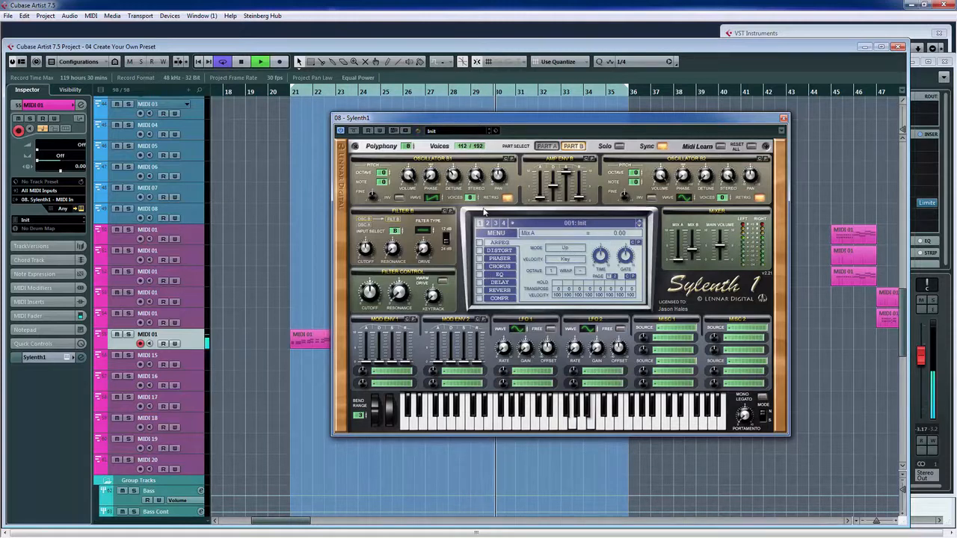
left_click(385, 174)
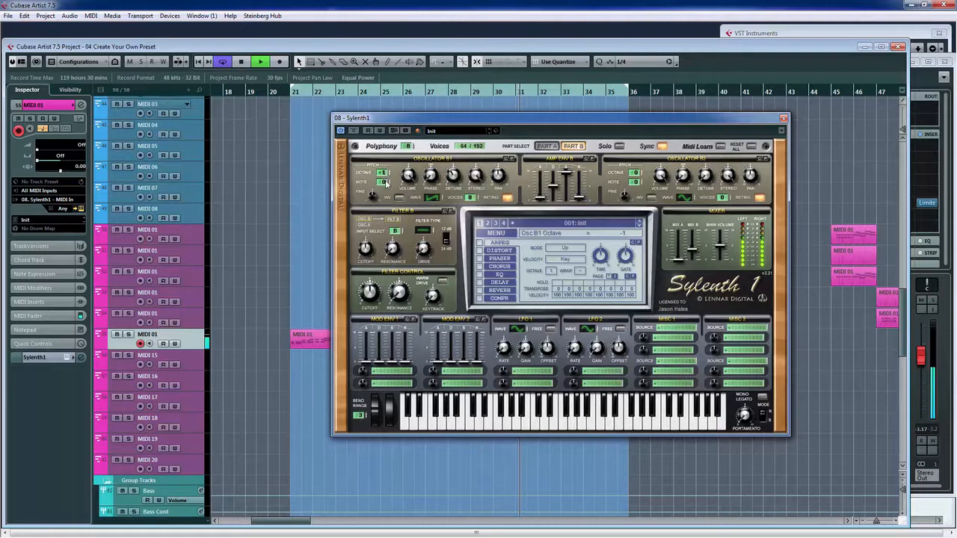
left_click(390, 174)
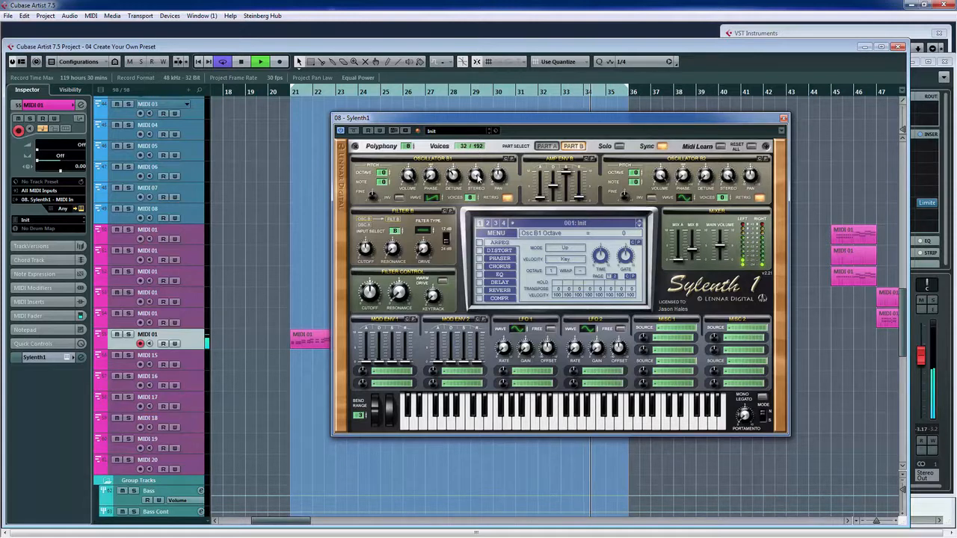
Enable the Sylenth1 EQ effect and set its bass gain to about 6.43 dB.
left_click(498, 275)
left_click(480, 275)
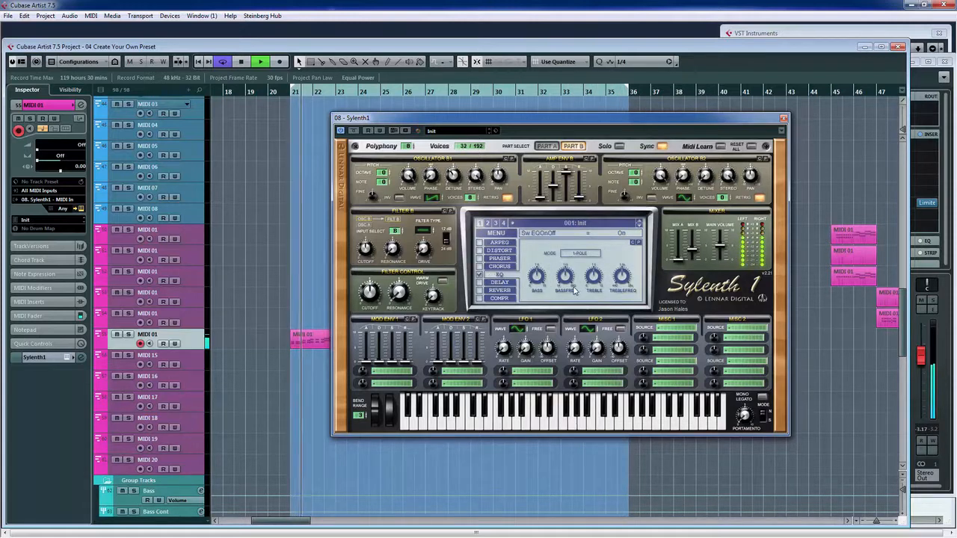
left_click_drag(536, 289, 542, 234)
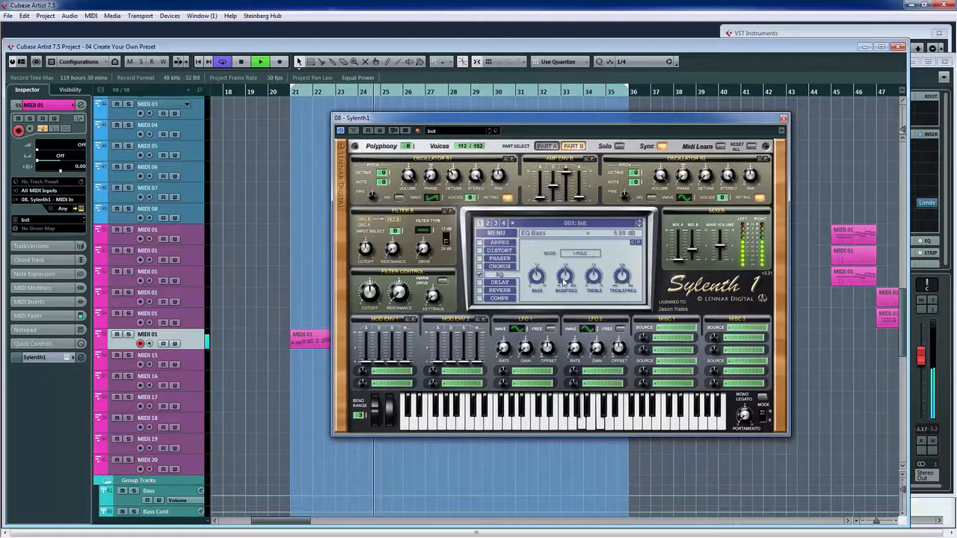
left_click_drag(560, 290, 536, 276)
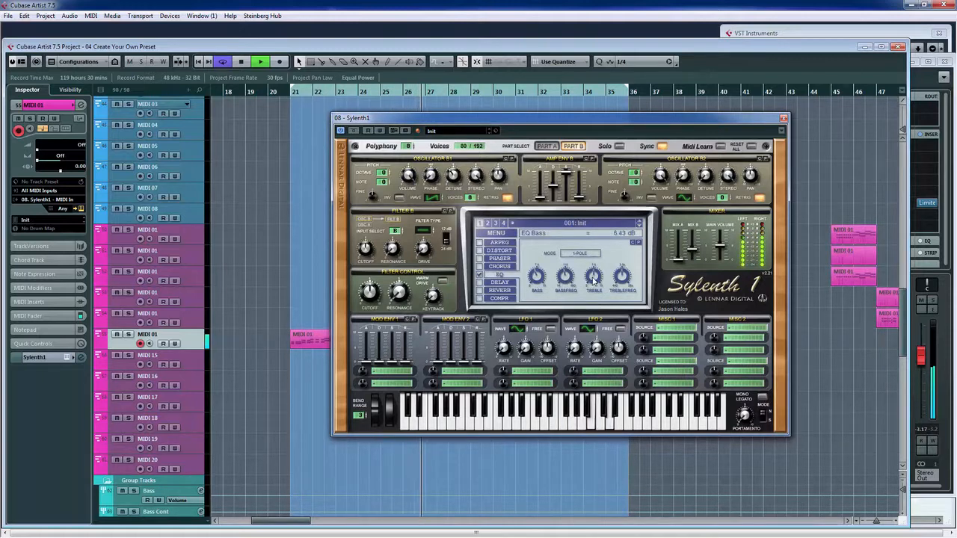
Raise the EQ treble gain and set the EQ treble frequency to about 2368.78 Hz.
left_click_drag(595, 280, 596, 258)
left_click(623, 277)
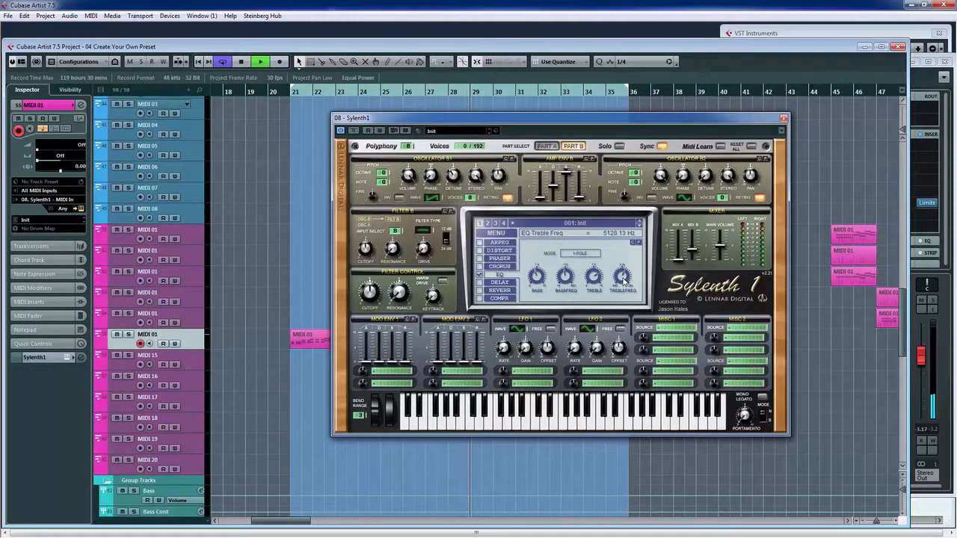
left_click_drag(623, 277, 624, 333)
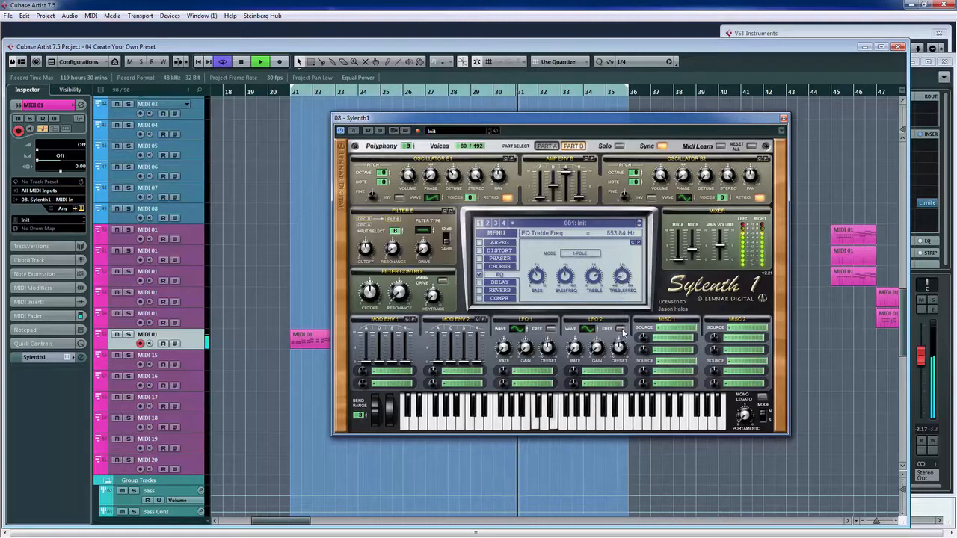
left_click(595, 277)
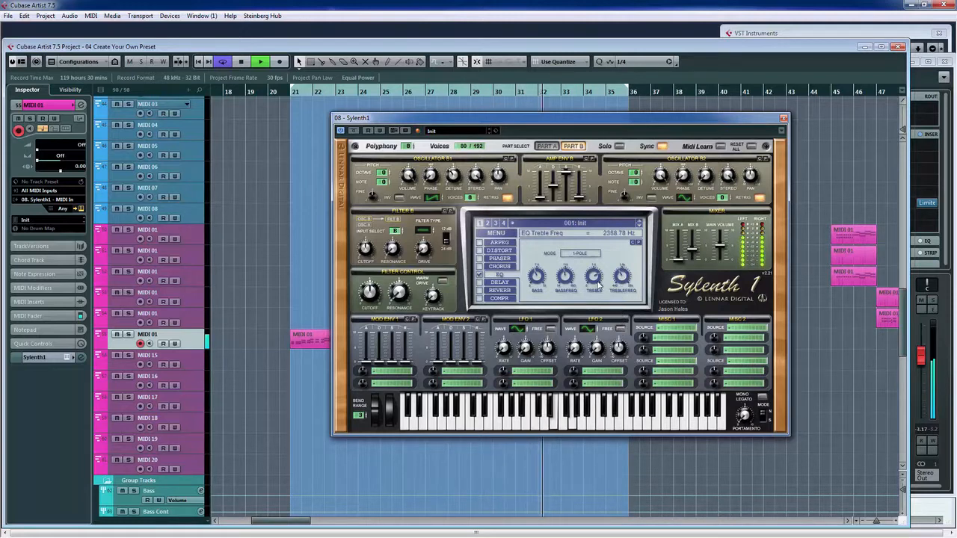
left_click_drag(595, 276, 596, 273)
Set the EQ bass frequency to about 56.10 Hz and compare the sound with the EQ bypassed.
left_click(537, 277)
left_click(563, 277)
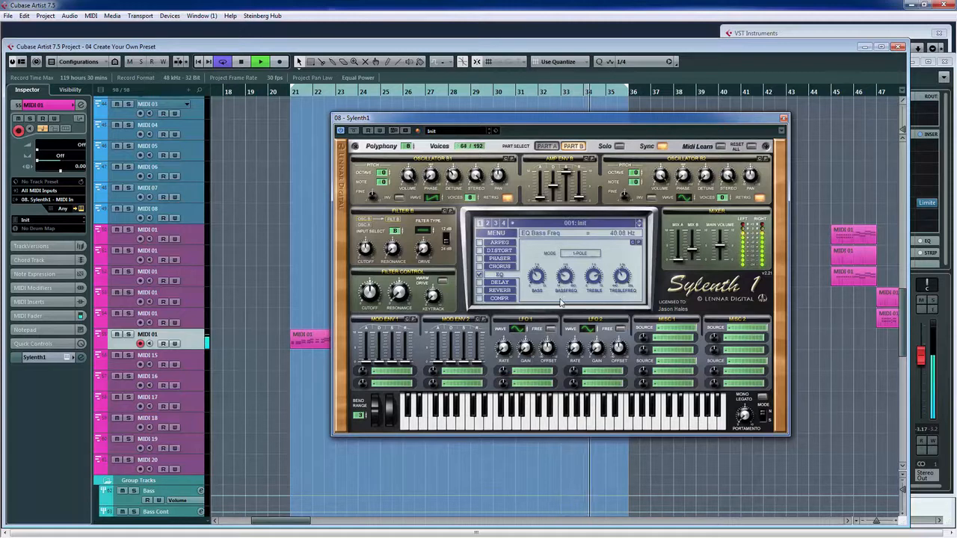
mouse_move(561, 266)
left_mouse_down()
mouse_move(564, 308)
mouse_move(539, 271)
mouse_move(540, 297)
mouse_move(563, 268)
left_mouse_up()
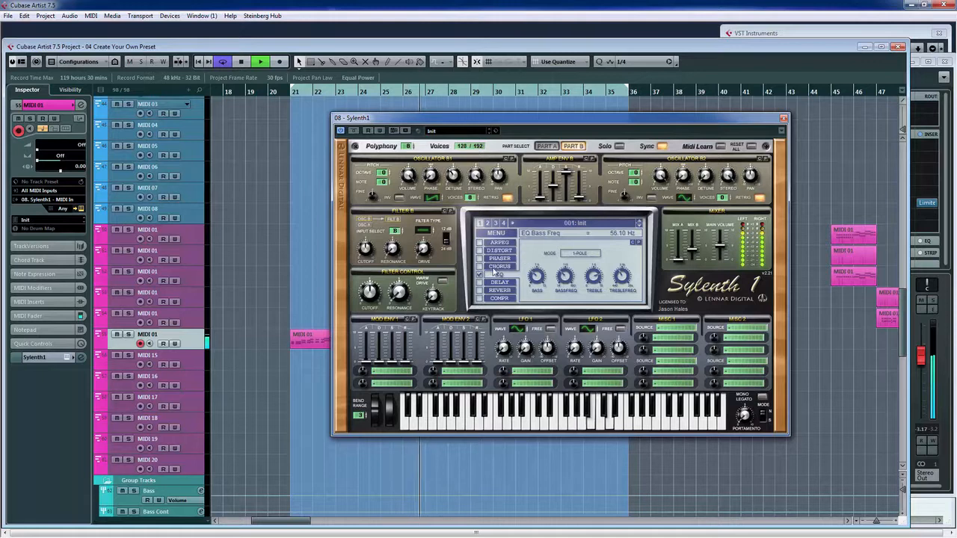
left_click(481, 275)
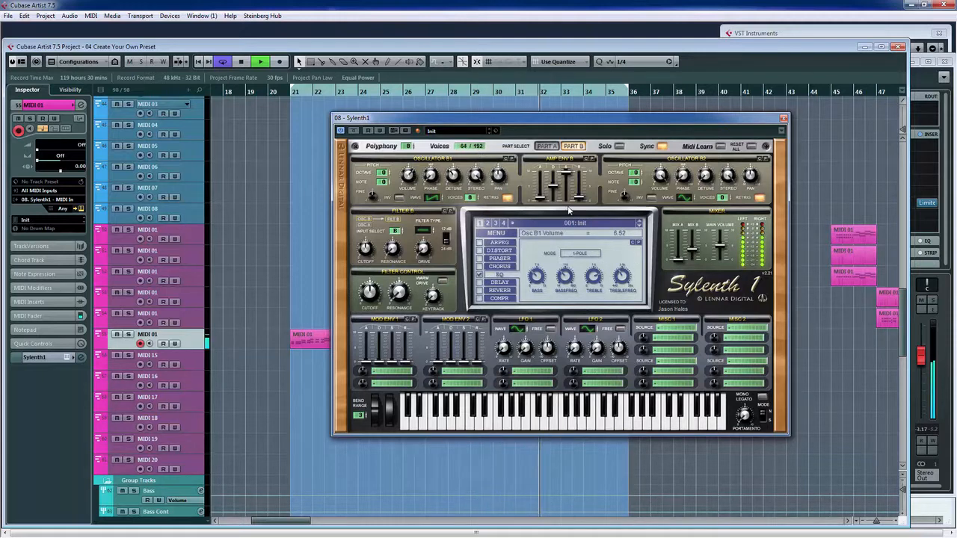
Blend both parts in the mixer with Mix A at about 3.68 and Mix B at about 3.85.
left_click_drag(692, 249, 683, 234)
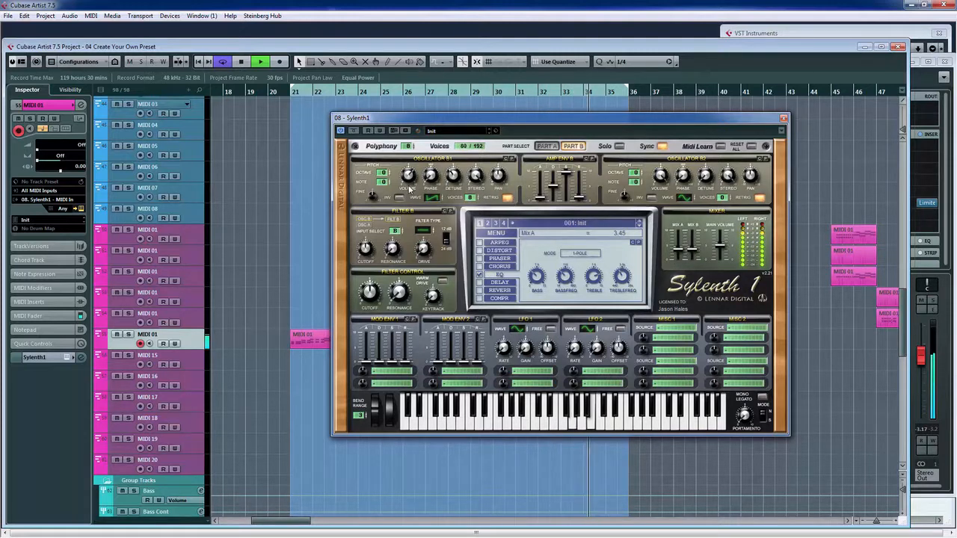
mouse_move(693, 253)
left_mouse_down()
mouse_move(696, 286)
mouse_move(695, 222)
mouse_move(696, 248)
mouse_move(679, 250)
left_mouse_up()
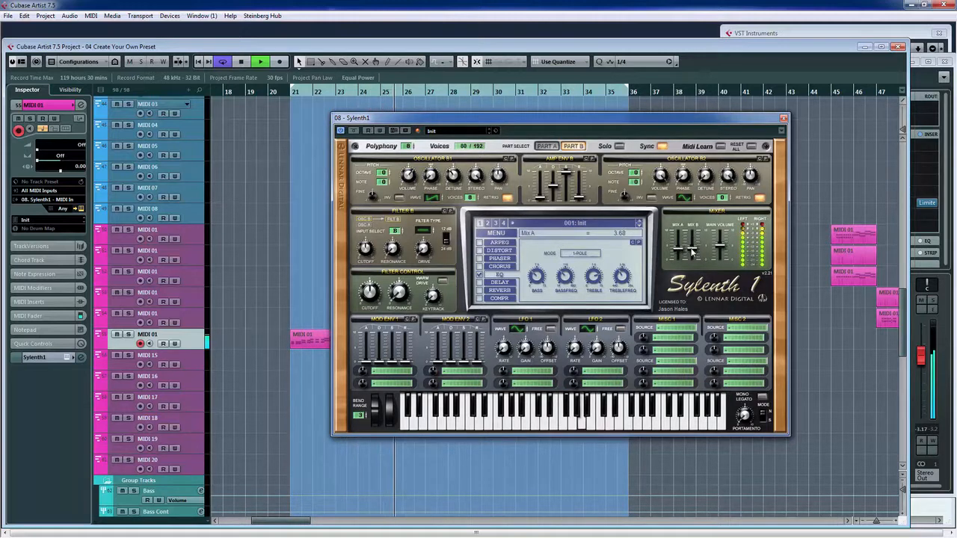
left_click_drag(703, 253, 703, 252)
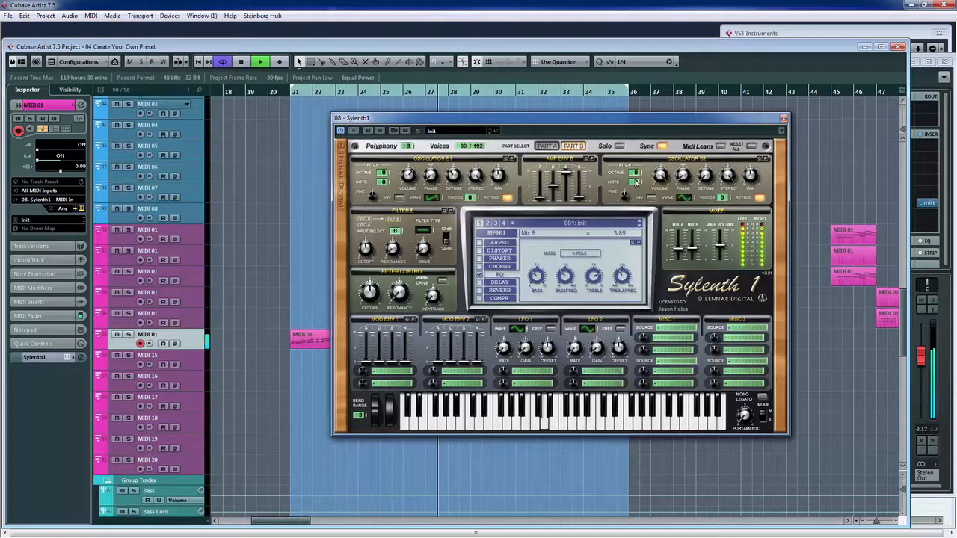
Set Oscillator B2's voices to 8, adjust its volume and audition it at octaves 2 and 1.
left_click_drag(661, 223, 661, 233)
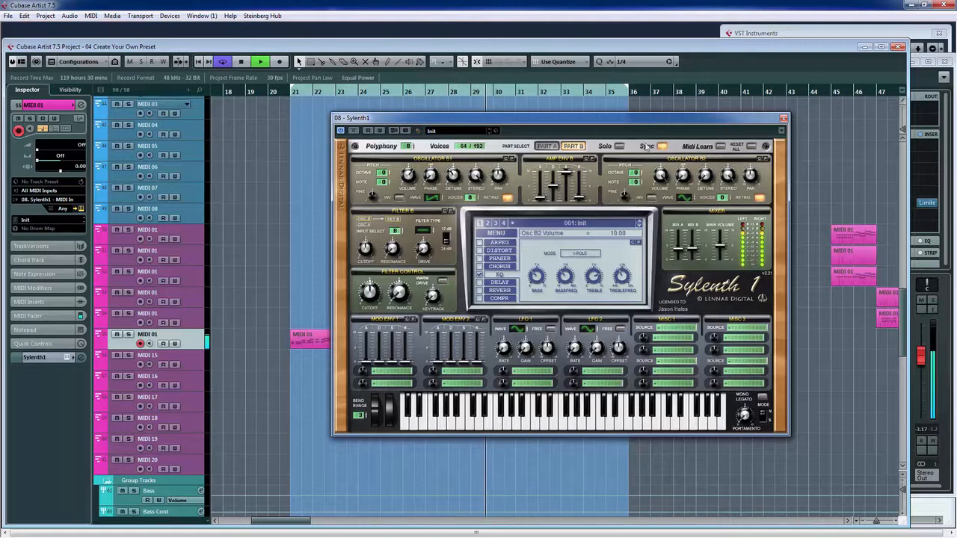
left_click_drag(635, 173, 635, 153)
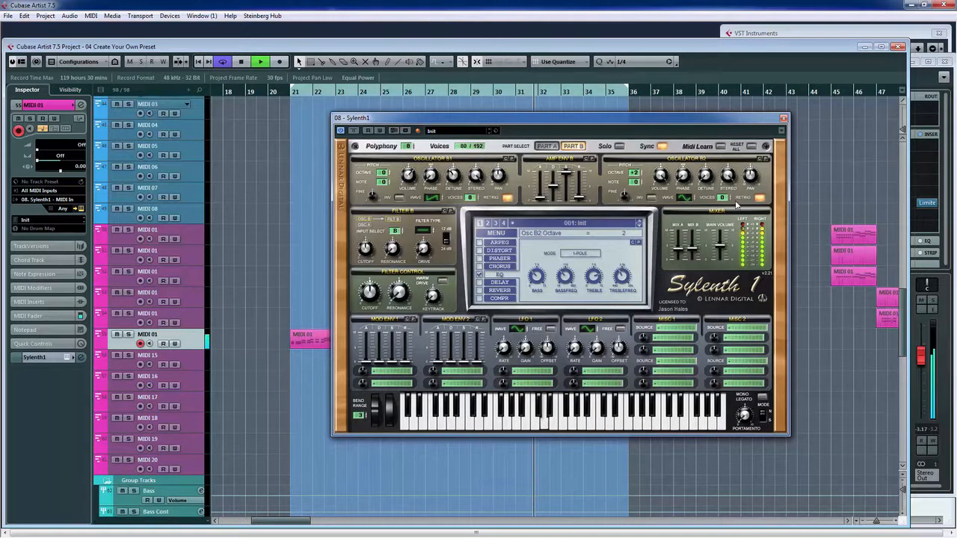
left_click_drag(730, 180, 724, 146)
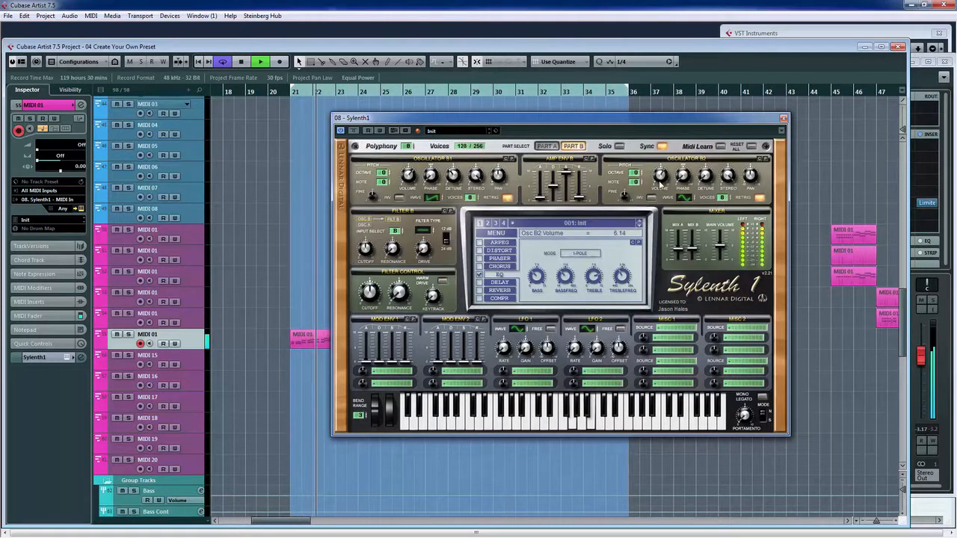
left_click_drag(703, 140, 703, 147)
left_click_drag(664, 173, 656, 138)
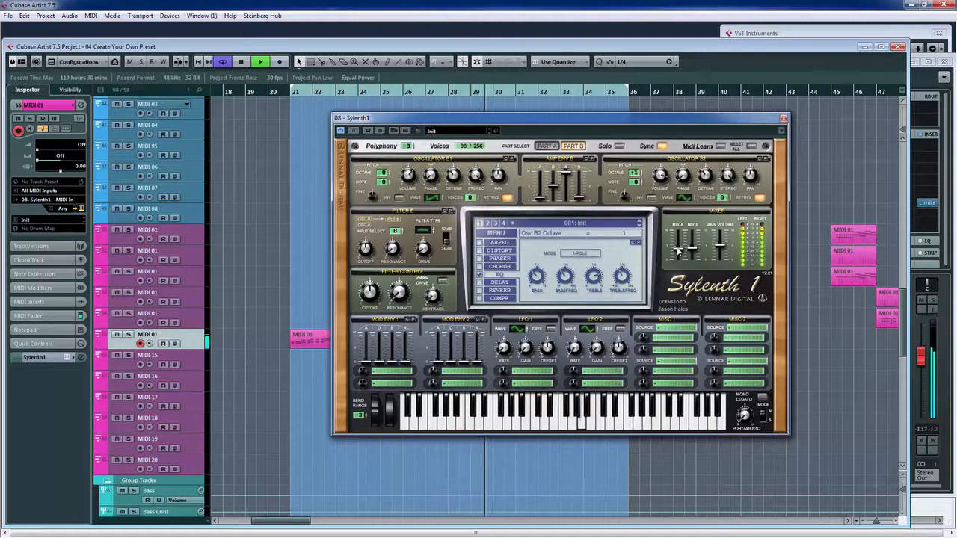
Compare Oscillator B2 at octaves 0, -2 and -1, then change its wave from sine to saw at octave 0.
left_click_drag(680, 253, 680, 251)
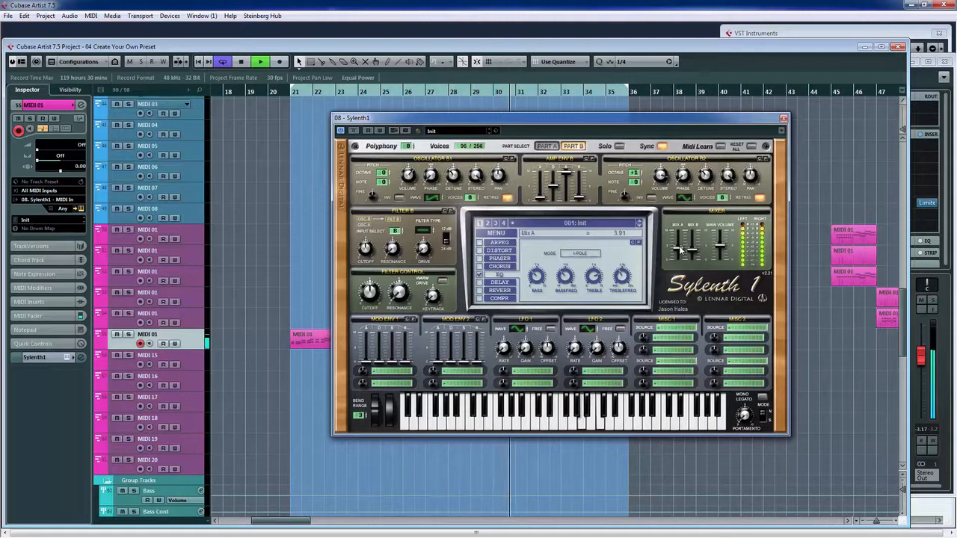
left_click(638, 177)
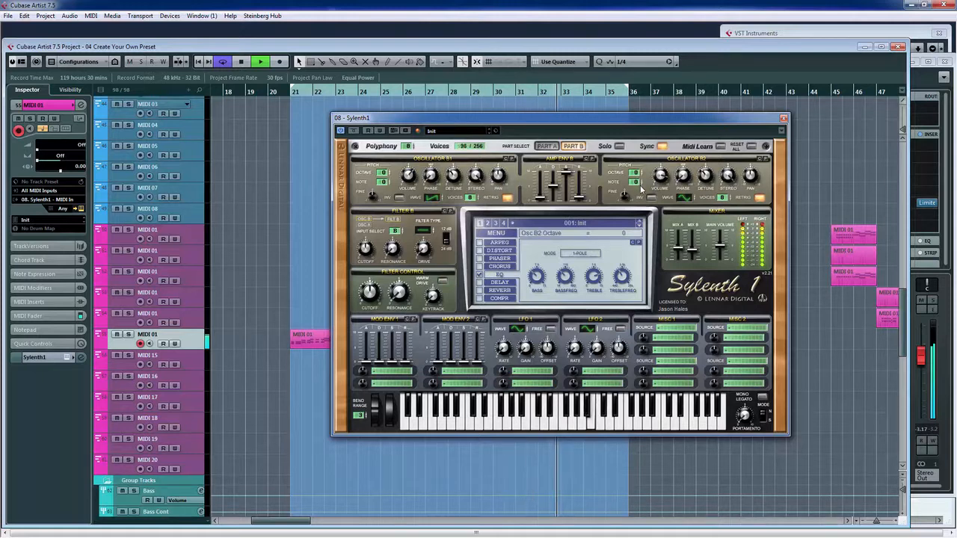
left_click_drag(640, 196, 642, 208)
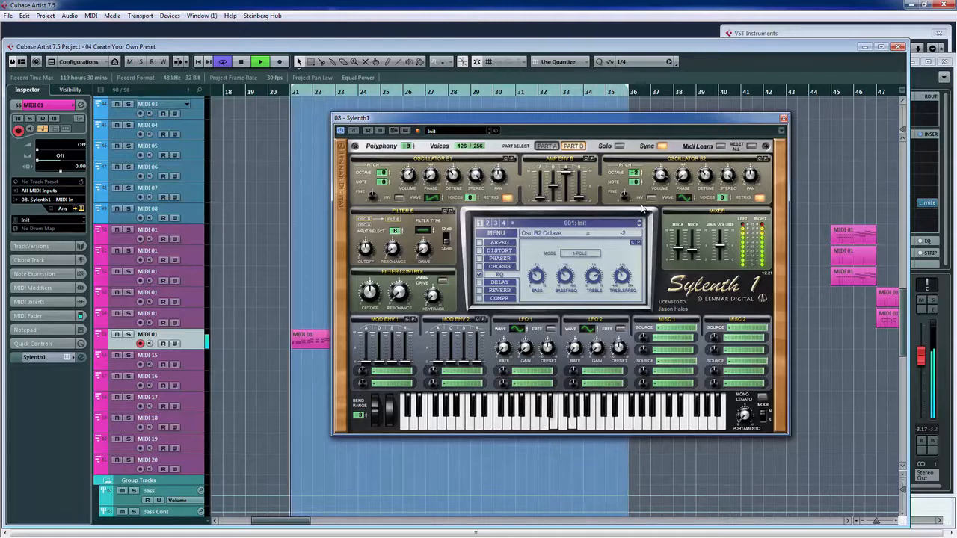
left_click_drag(642, 208, 645, 198)
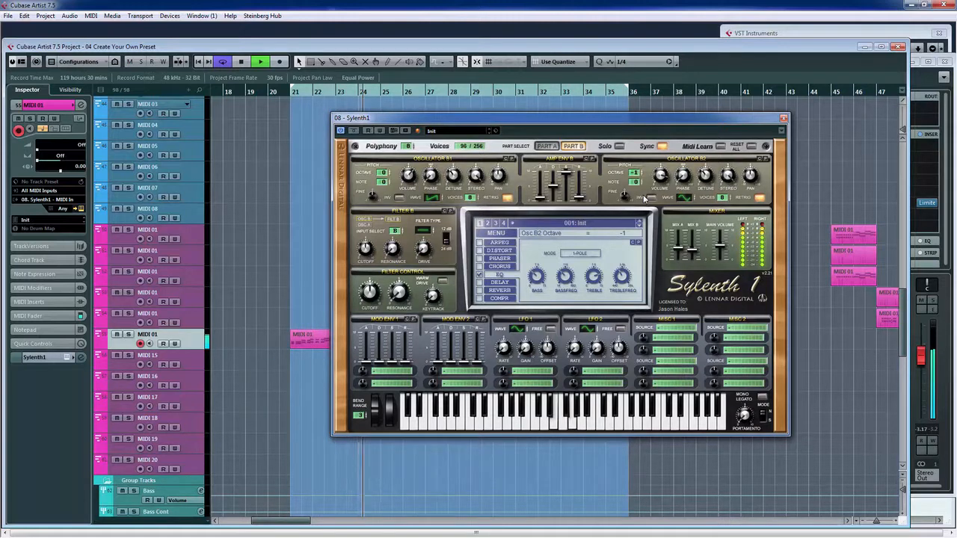
left_click(686, 199)
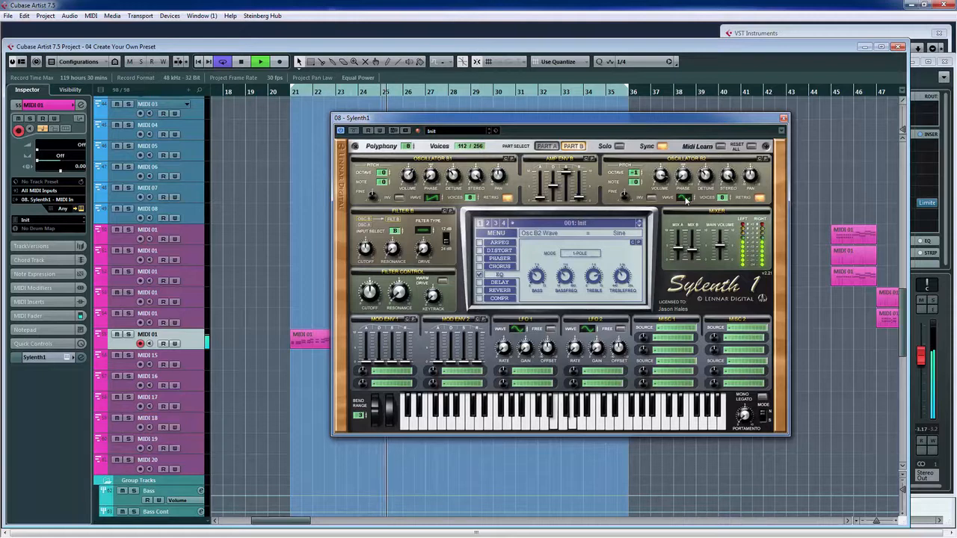
left_click(686, 200)
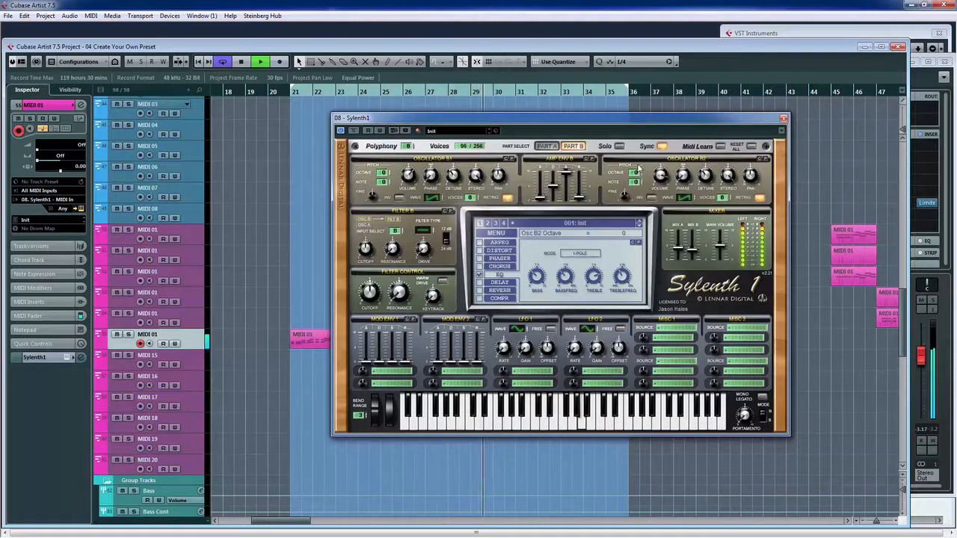
left_click_drag(639, 166, 639, 168)
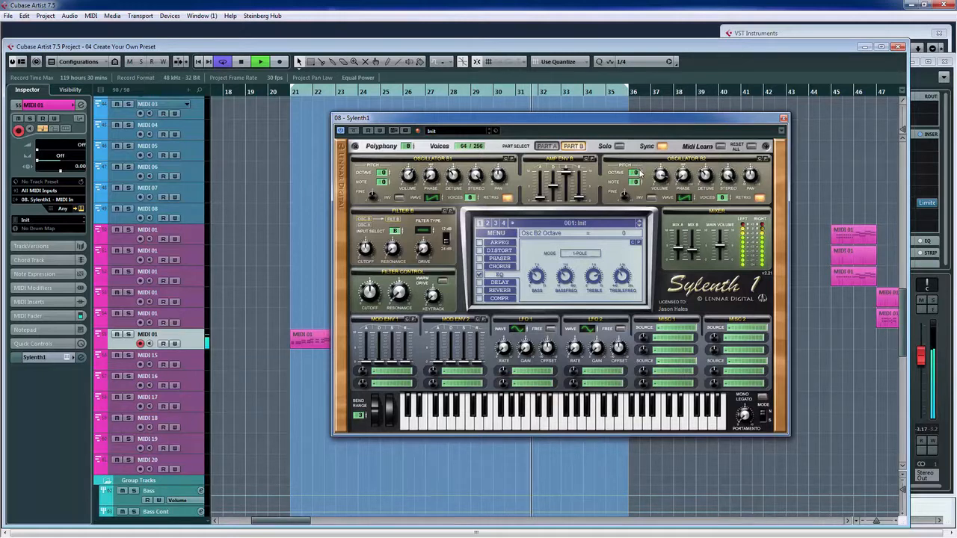
Rebalance the mixer with Mix B at about 3.51 and Mix A at about 4.02, then stop playback.
mouse_move(696, 254)
left_mouse_down()
mouse_move(698, 241)
mouse_move(695, 248)
left_mouse_up()
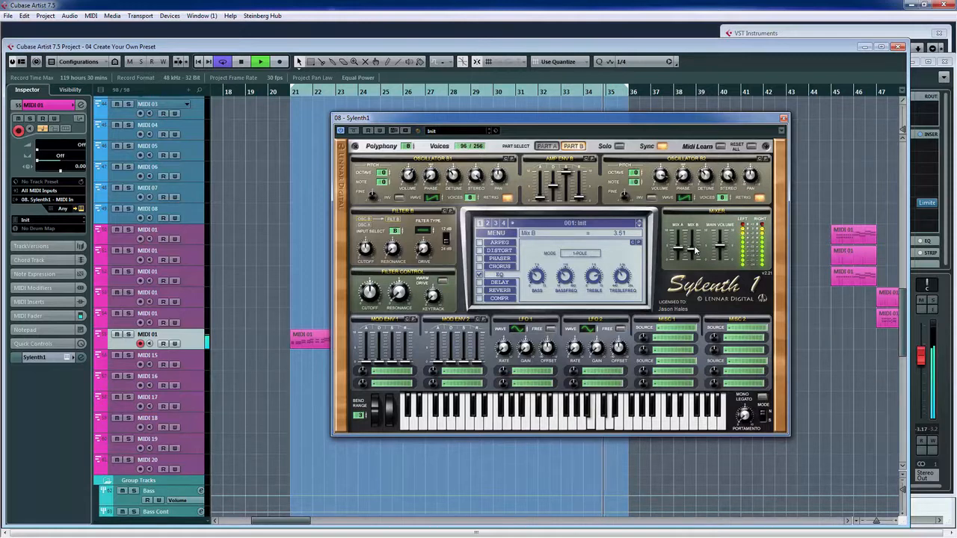
mouse_move(677, 247)
left_mouse_down()
mouse_move(683, 233)
mouse_move(682, 253)
left_mouse_up()
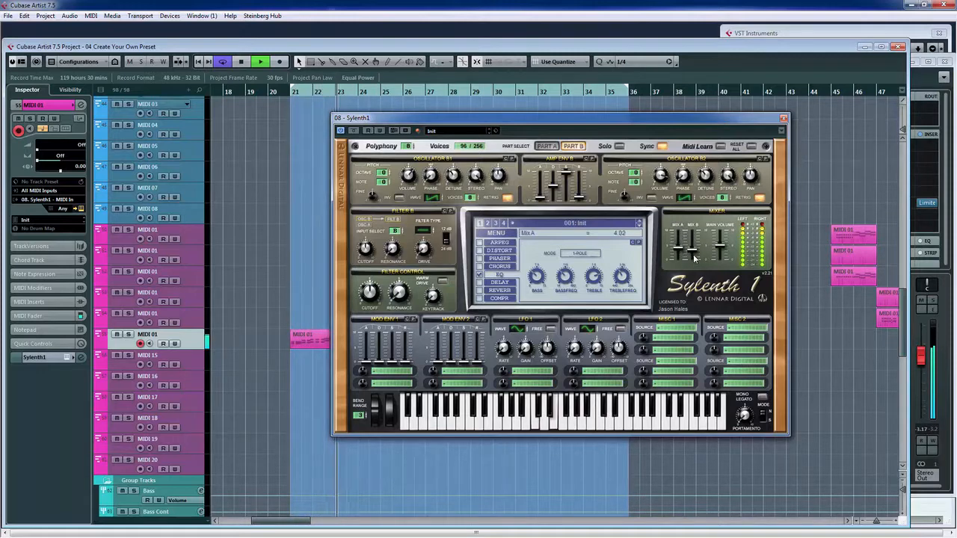
key("space")
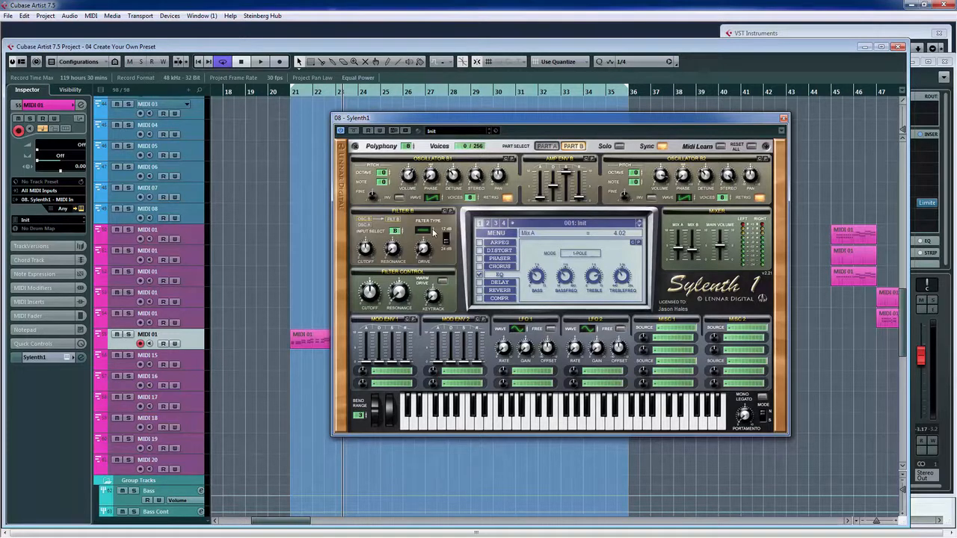
Set Filter B to low-pass with a drive of about 1.57 and route Mod Env 1 to Cutoff AB.
mouse_move(424, 230)
left_mouse_down()
mouse_move(422, 239)
mouse_move(423, 210)
mouse_move(423, 220)
left_mouse_up()
key("space")
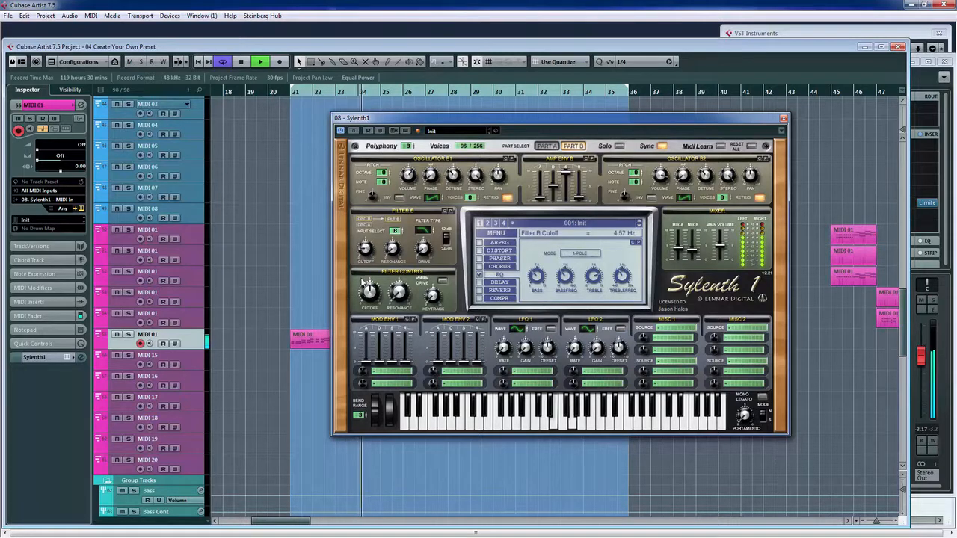
mouse_move(367, 234)
left_mouse_down()
mouse_move(372, 204)
mouse_move(361, 264)
mouse_move(357, 234)
left_mouse_up()
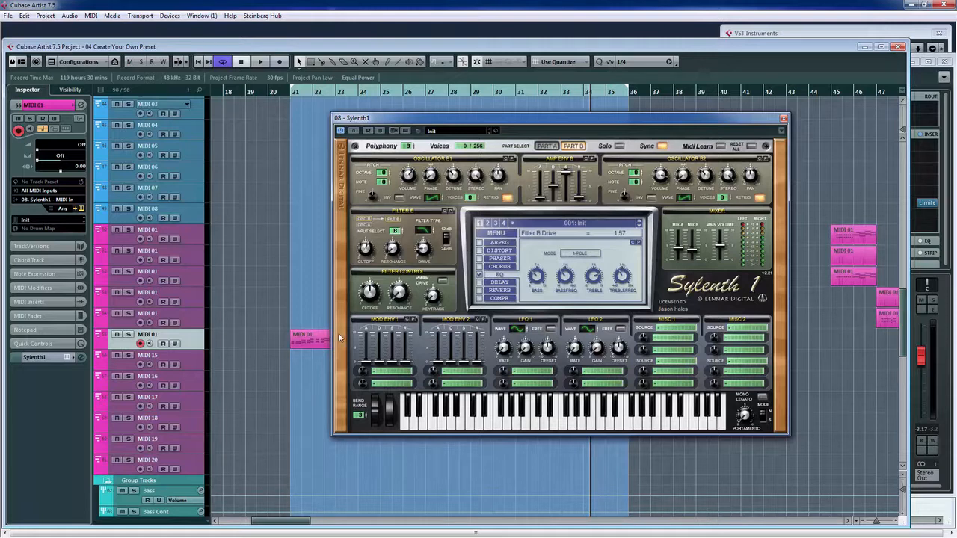
left_click(401, 376)
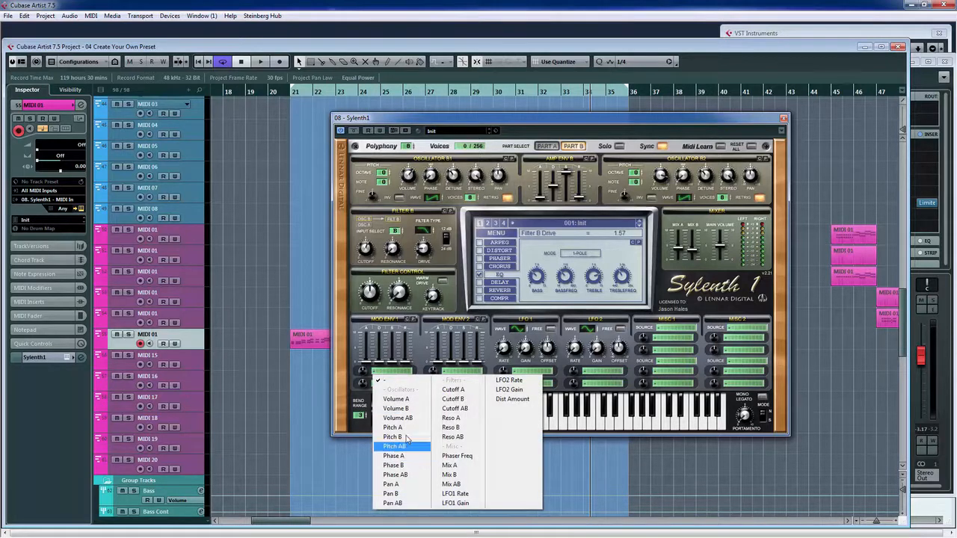
left_click(454, 409)
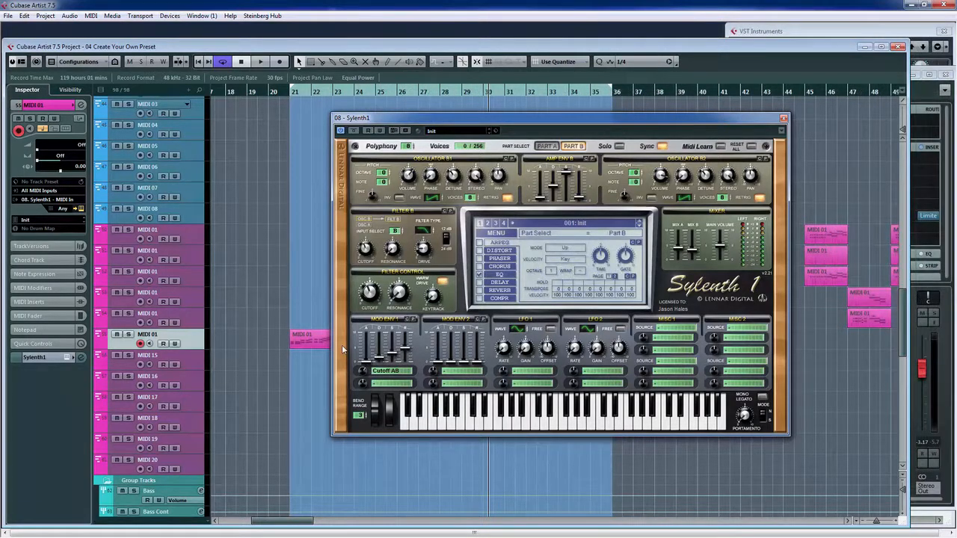
Shorten the decay of Part B's amp envelope and lower its sustain to about 1.20 during playback.
key("space")
left_click_drag(555, 187, 554, 205)
left_click_drag(565, 174, 569, 201)
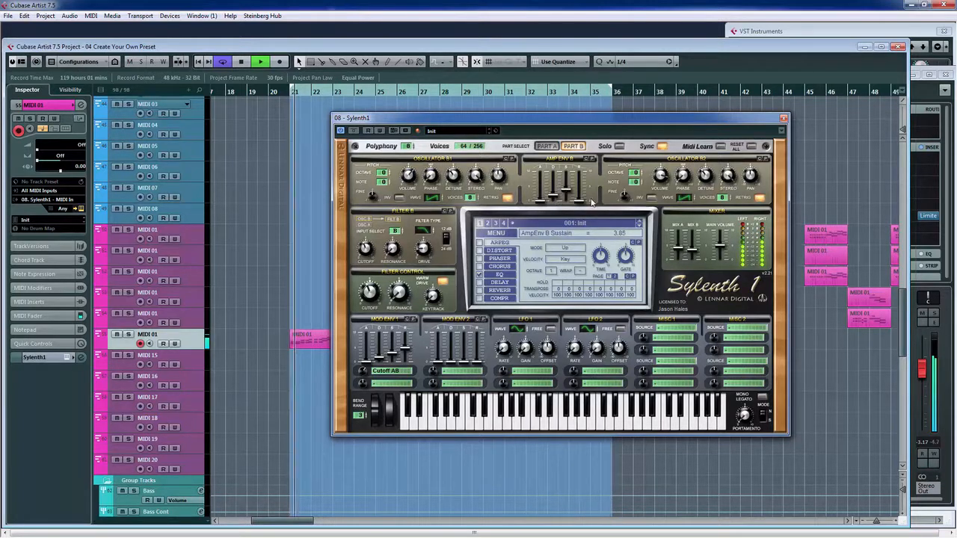
mouse_move(568, 193)
left_mouse_down()
mouse_move(555, 199)
mouse_move(570, 200)
mouse_move(578, 184)
mouse_move(571, 203)
left_mouse_up()
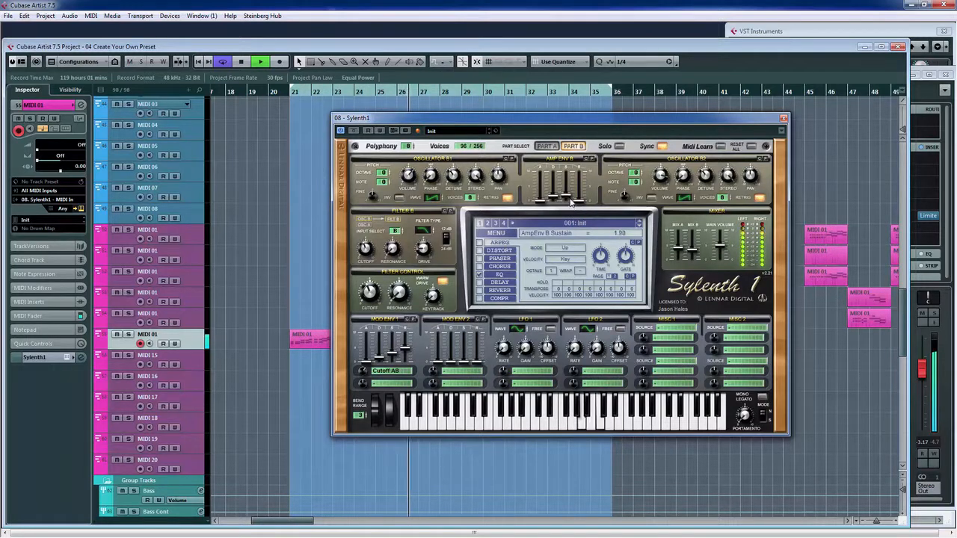
Switch to Part A and adjust its amp envelope with sustain about 4.25, decay about 1.90 and a longer release.
left_click(548, 147)
left_click_drag(554, 183, 565, 214)
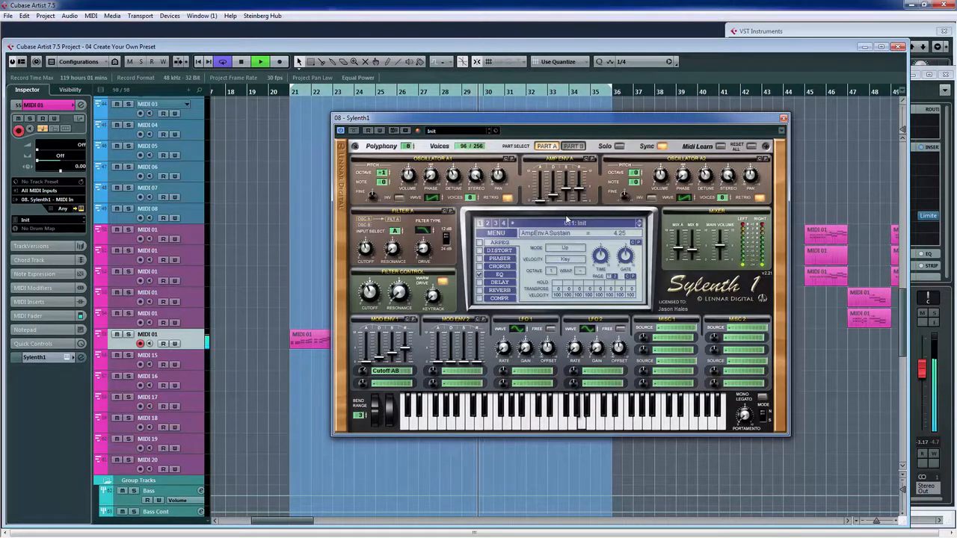
left_click_drag(577, 187, 576, 164)
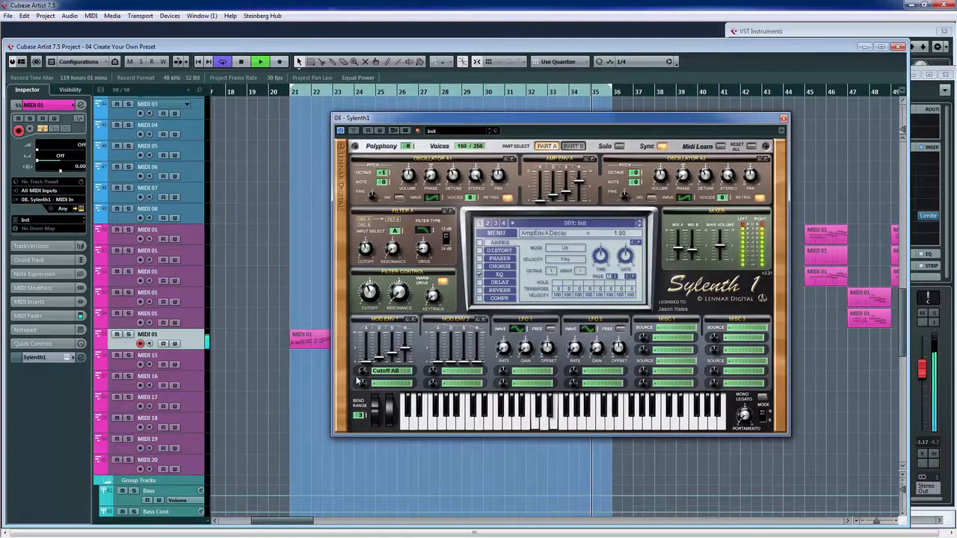
Set Mod Env 1's Cutoff AB amount to 10.00 and raise the filter control cutoff to about 456.60 Hz during playback.
left_click_drag(364, 355, 384, 322)
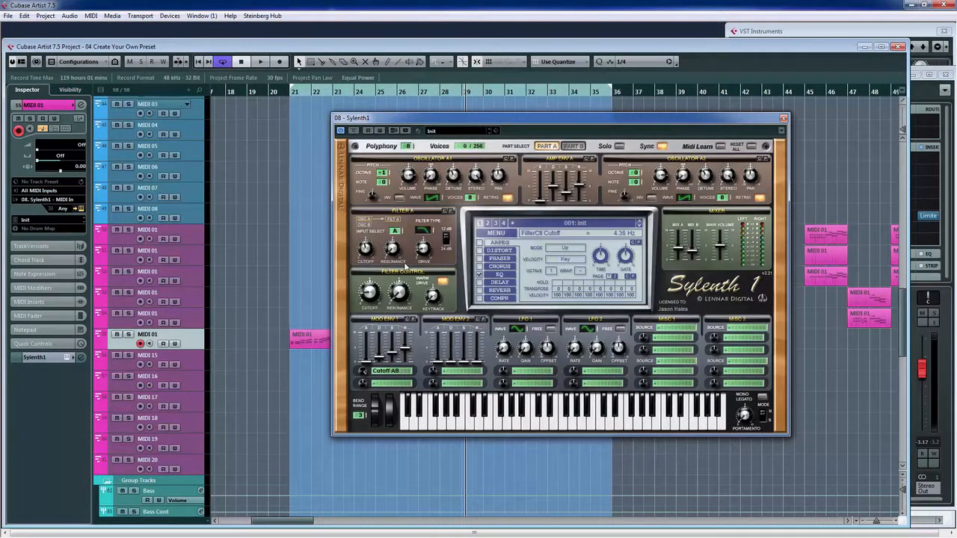
left_click(572, 147)
left_click(549, 147)
left_click_drag(362, 371, 363, 371)
key("space")
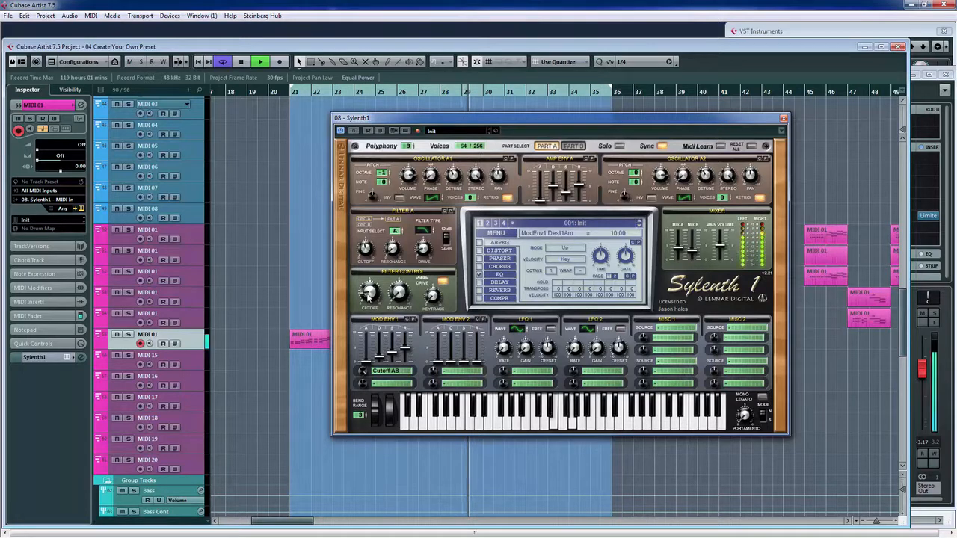
left_click_drag(368, 303, 369, 298)
left_click_drag(368, 296, 377, 258)
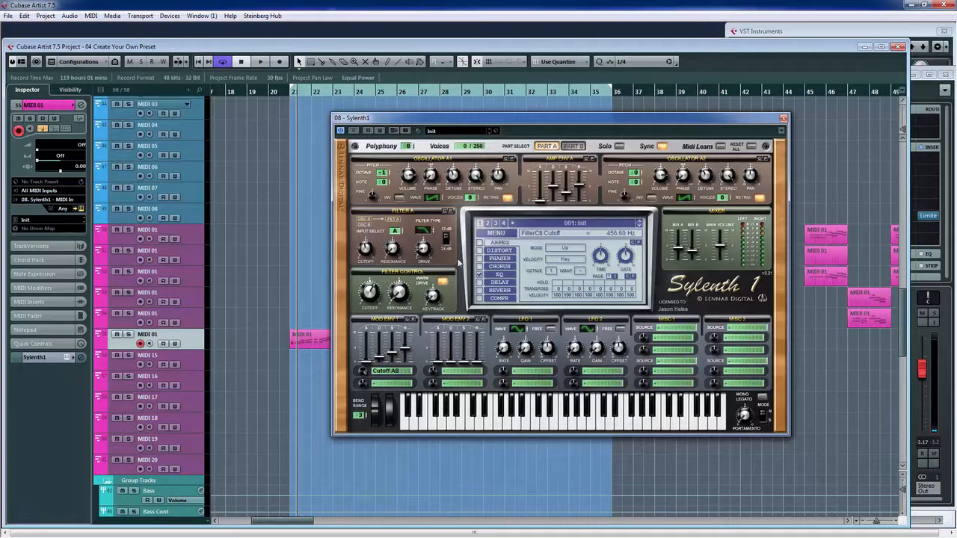
Open the Delay effect settings and enable the delay alongside the EQ.
left_click(479, 275)
left_click(492, 282)
left_click(479, 283)
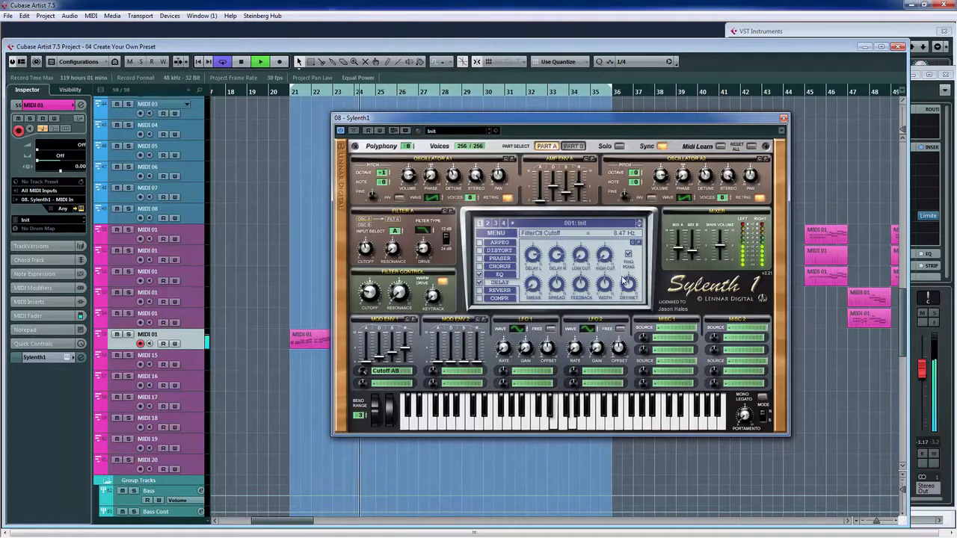
Raise the delay's dry/wet to about 32.38 % and lower the filter control cutoff to about 6.37 Hz during playback.
left_click_drag(629, 288, 626, 333)
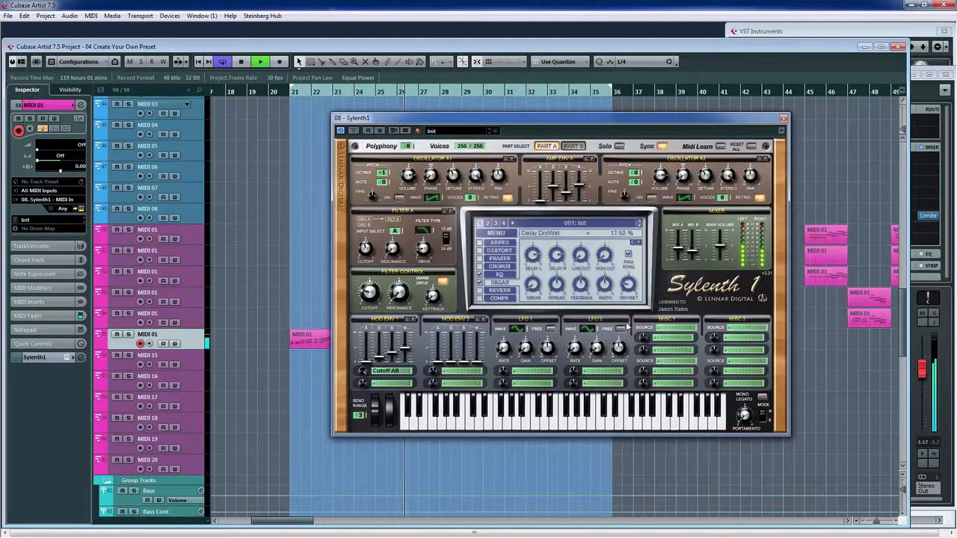
left_click_drag(626, 333, 631, 310)
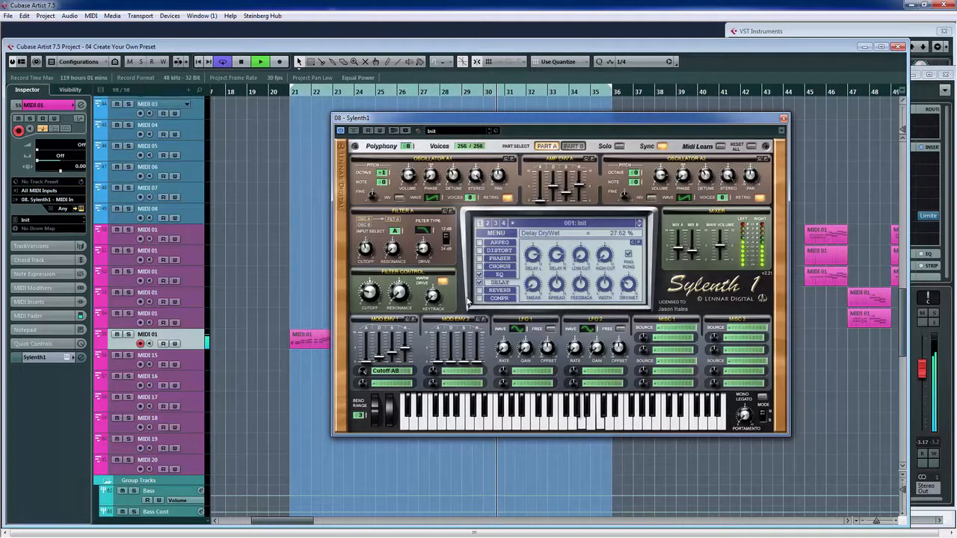
left_click(379, 297)
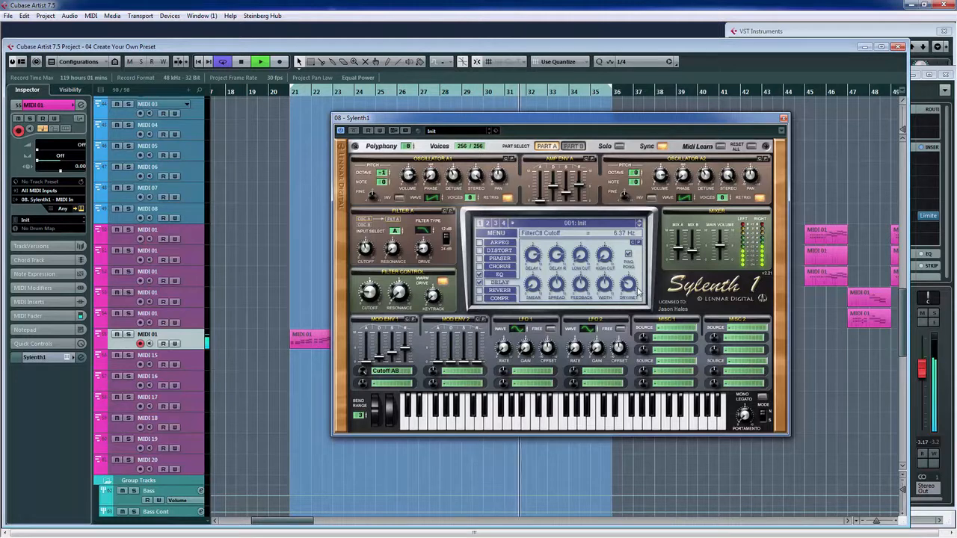
left_click_drag(632, 291, 632, 284)
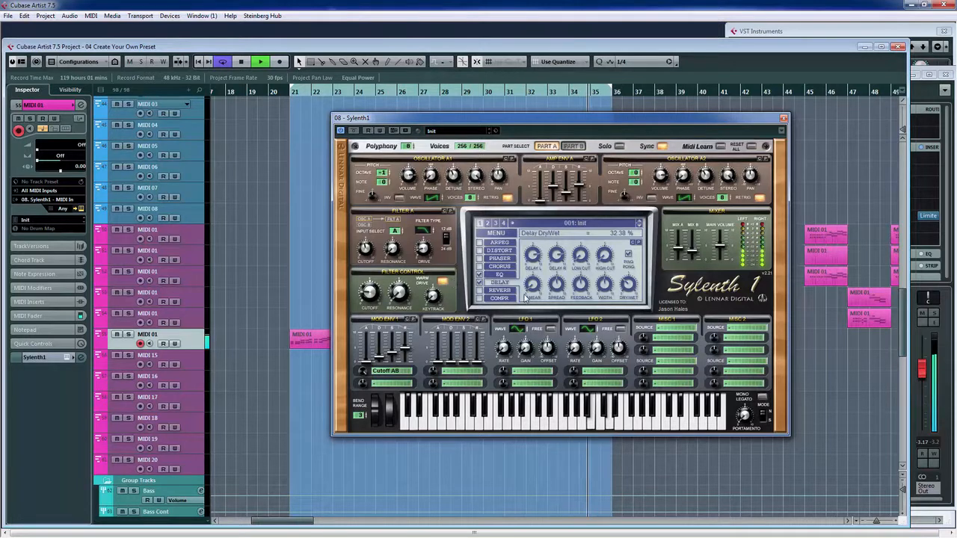
Enable the reverb with size about 5.17 and dry/wet about 30.48 %, and stop playback.
left_click(506, 292)
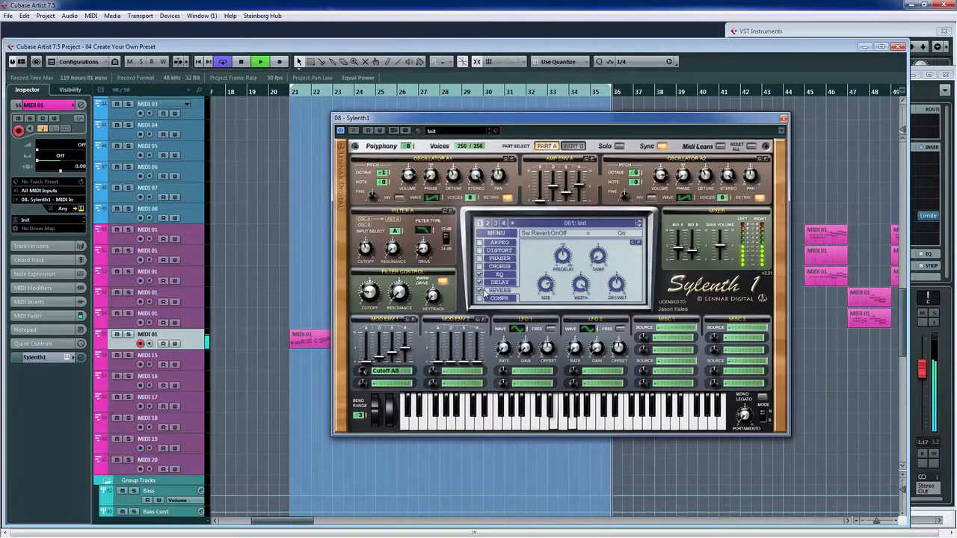
left_click(618, 285)
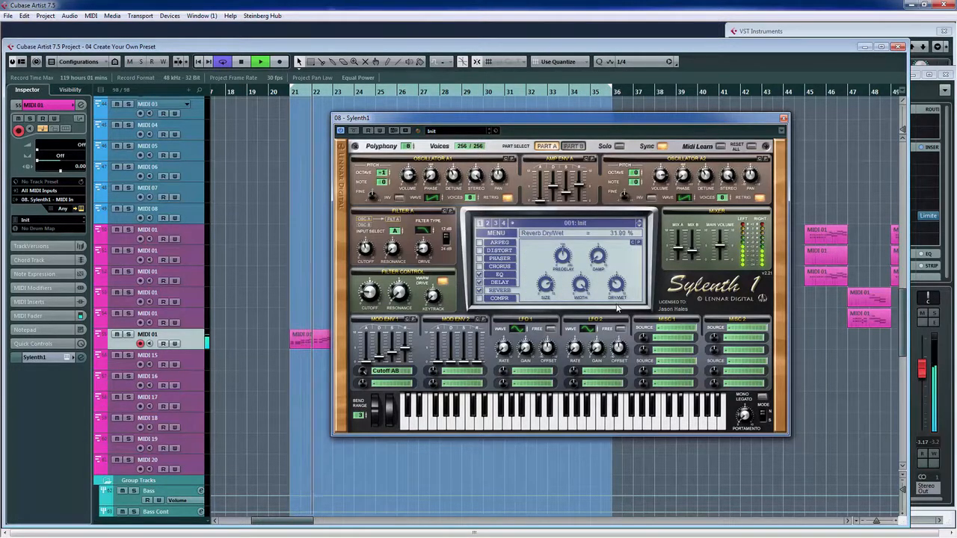
left_click(546, 286)
left_click_drag(546, 309, 546, 311)
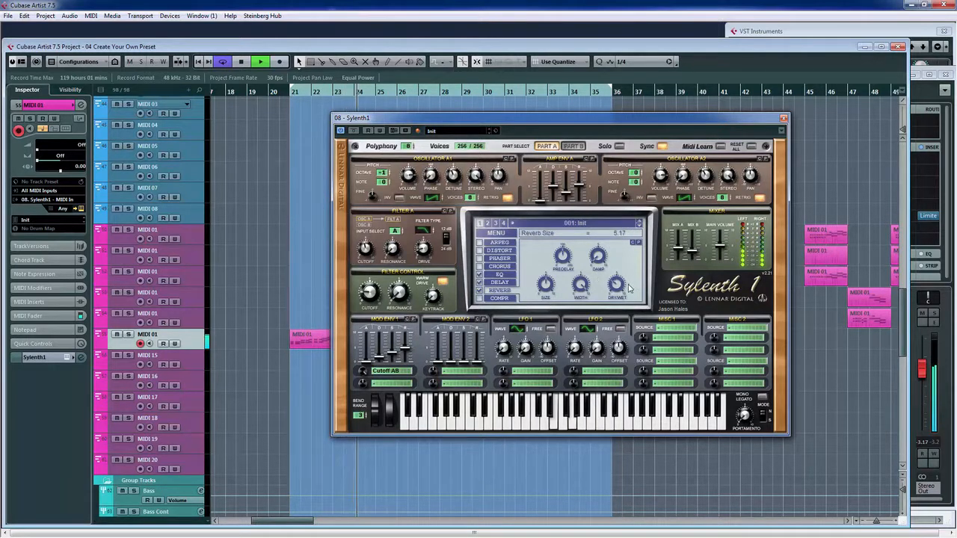
mouse_move(617, 286)
left_mouse_down()
mouse_move(619, 262)
mouse_move(616, 285)
left_mouse_up()
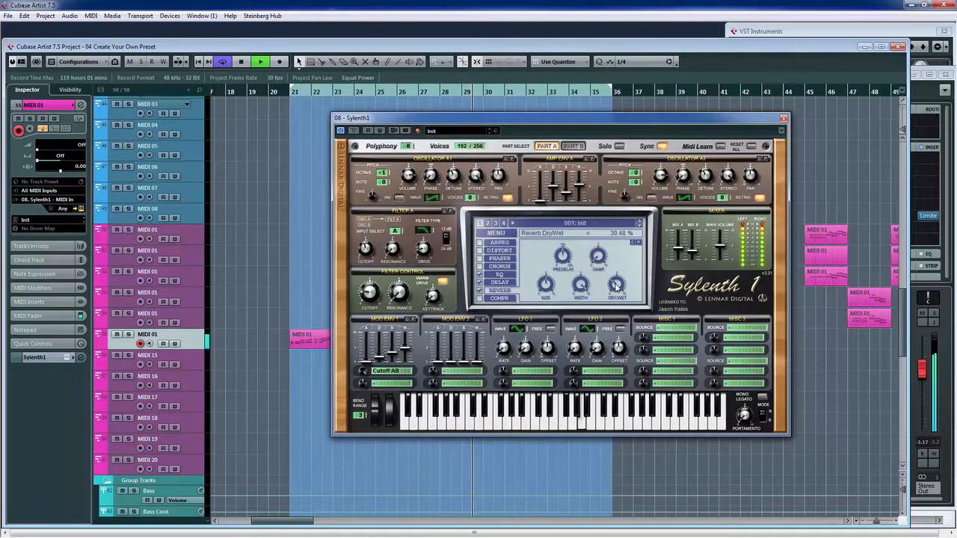
key("space")
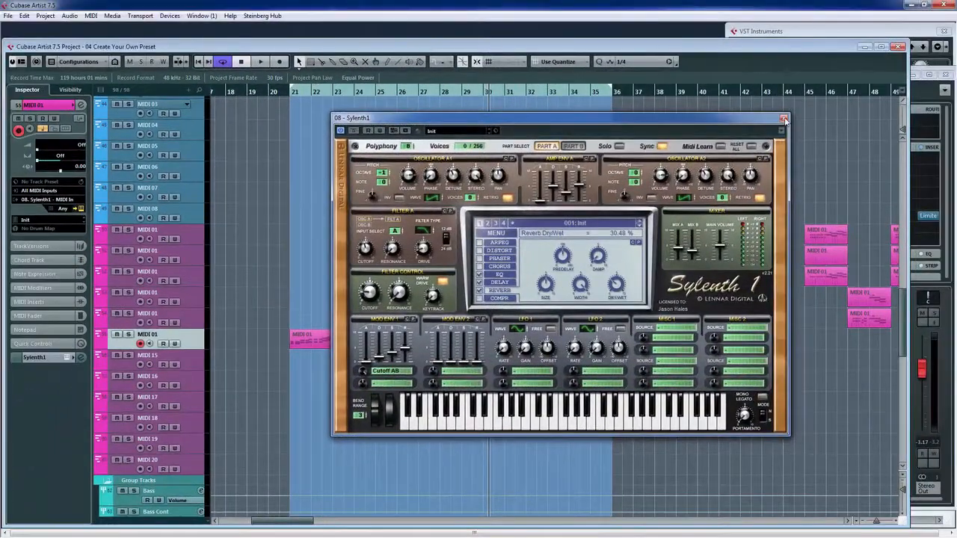
Close the synth window and open the MIDI part at bar 21 in the Key Editor with a taller velocity lane.
left_click(783, 118)
double_click(327, 343)
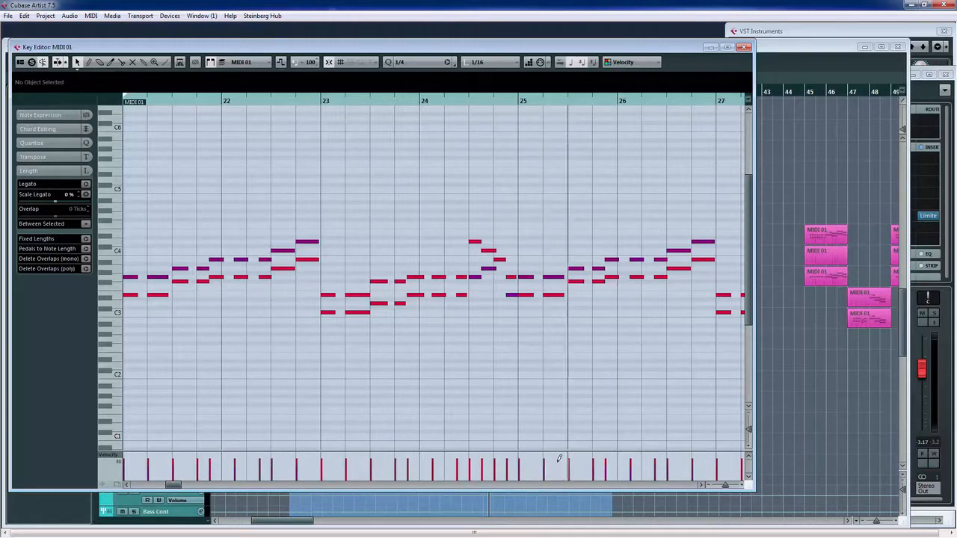
left_click_drag(557, 451, 562, 384)
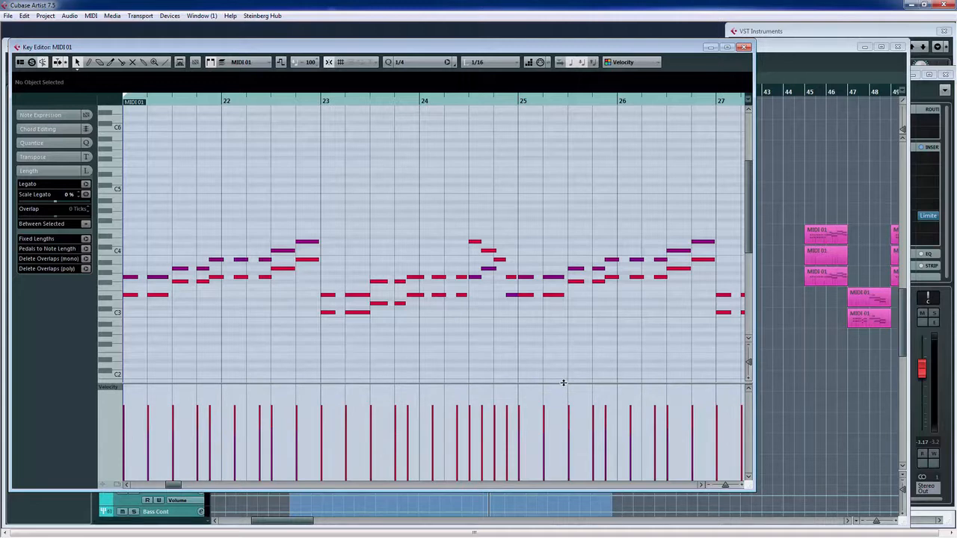
Try a lower velocity on the notes just before bar 24, restore it, and clear the note selection.
left_click(409, 423)
left_click_drag(408, 424, 409, 456)
left_click(411, 407)
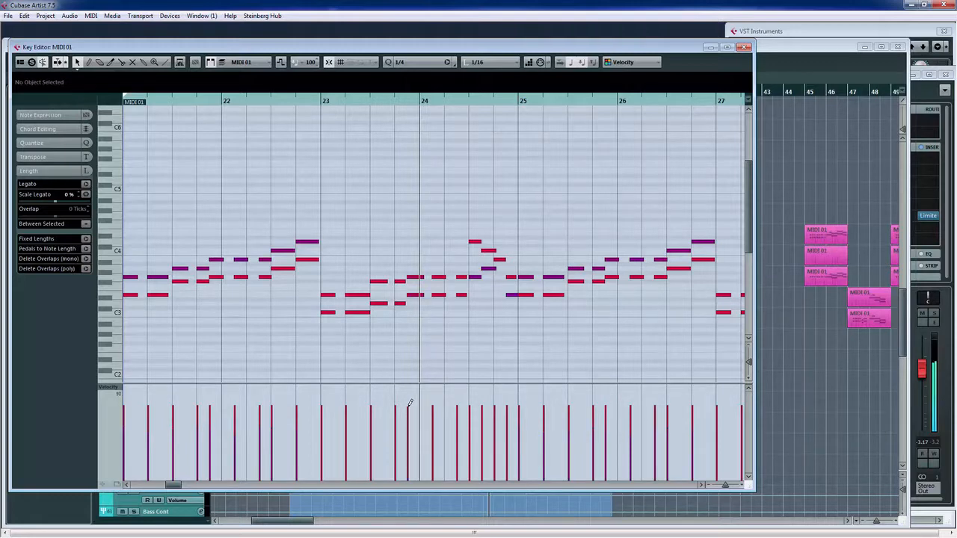
left_click_drag(154, 200, 554, 335)
left_click(461, 211)
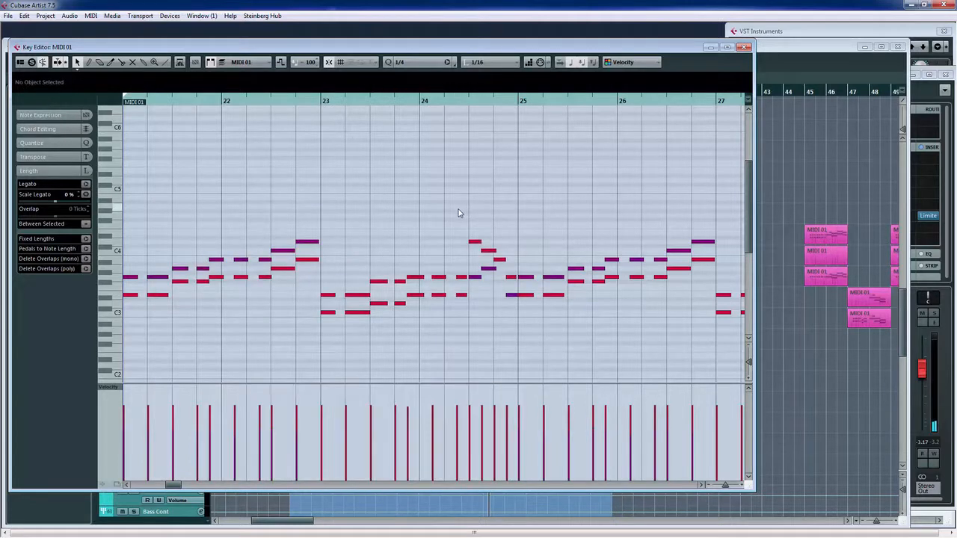
Select all notes, look through the MIDI functions such as Fixed Lengths and Velocity, and close the Key Editor.
key("ctrl+a")
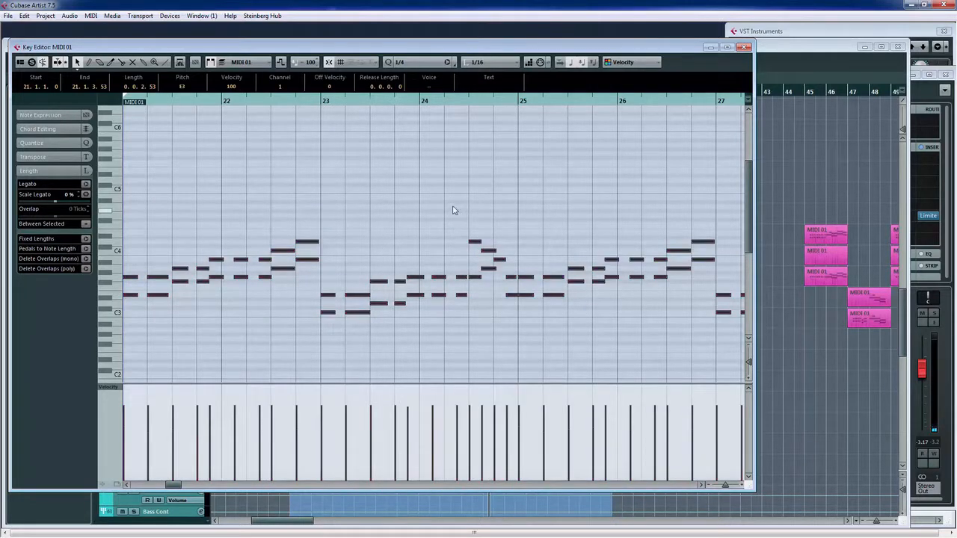
left_click(90, 16)
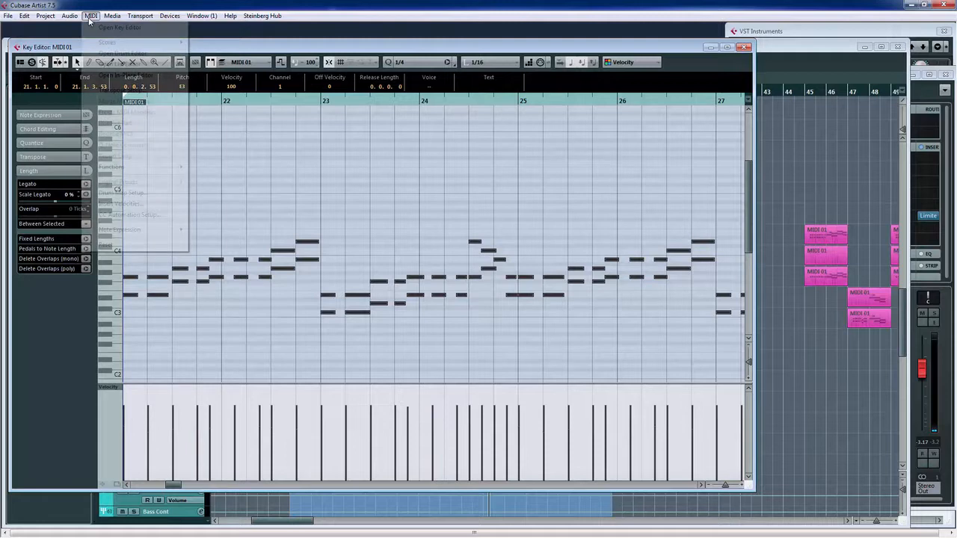
mouse_move(123, 167)
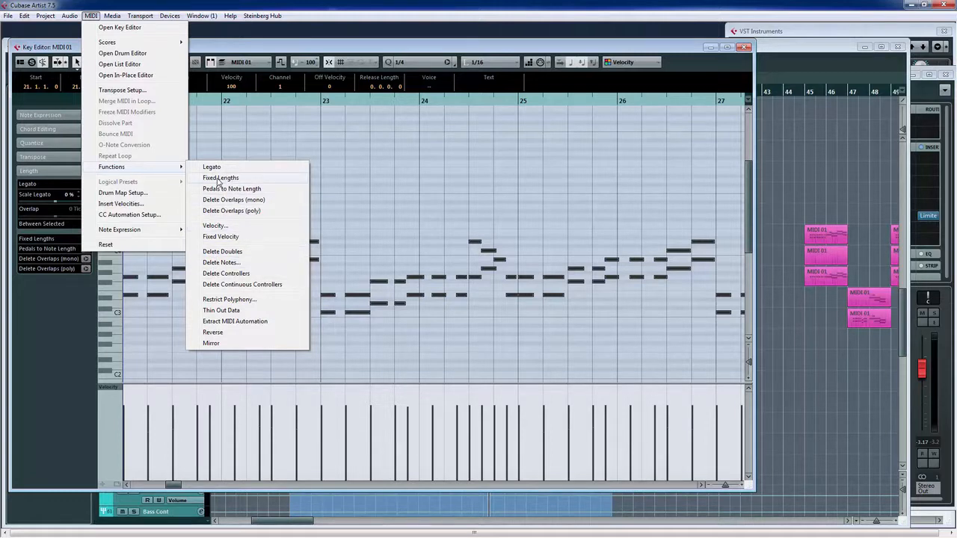
left_click(83, 307)
left_click(744, 47)
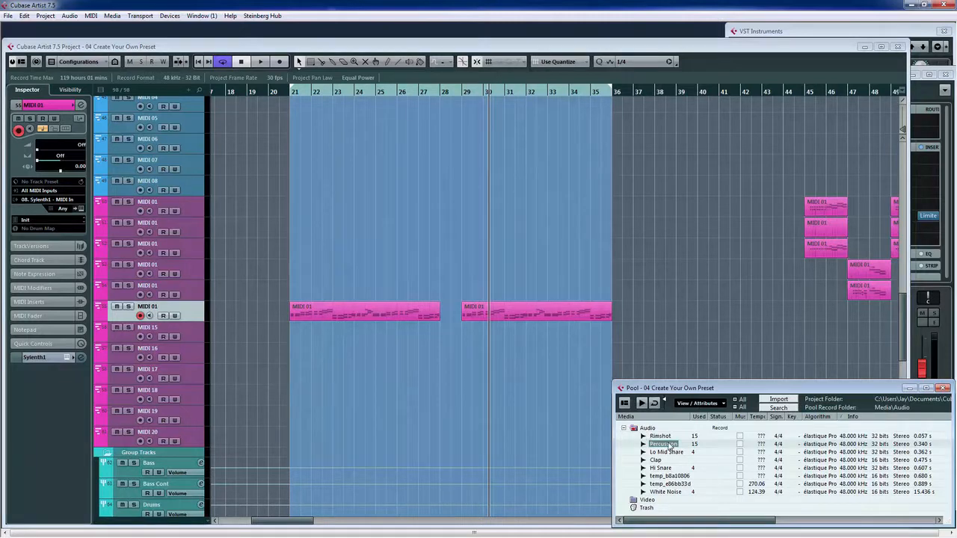
Place the Percussion sample from the Pool on the Audio 26 track at bar 29, in line with the second MIDI part.
scroll(577, 244, "up", 15)
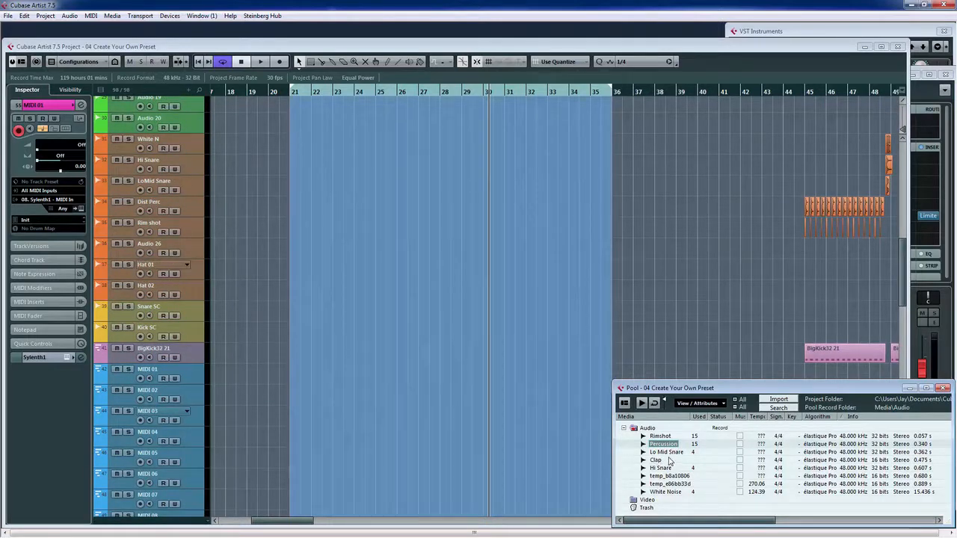
left_click_drag(671, 447, 460, 256)
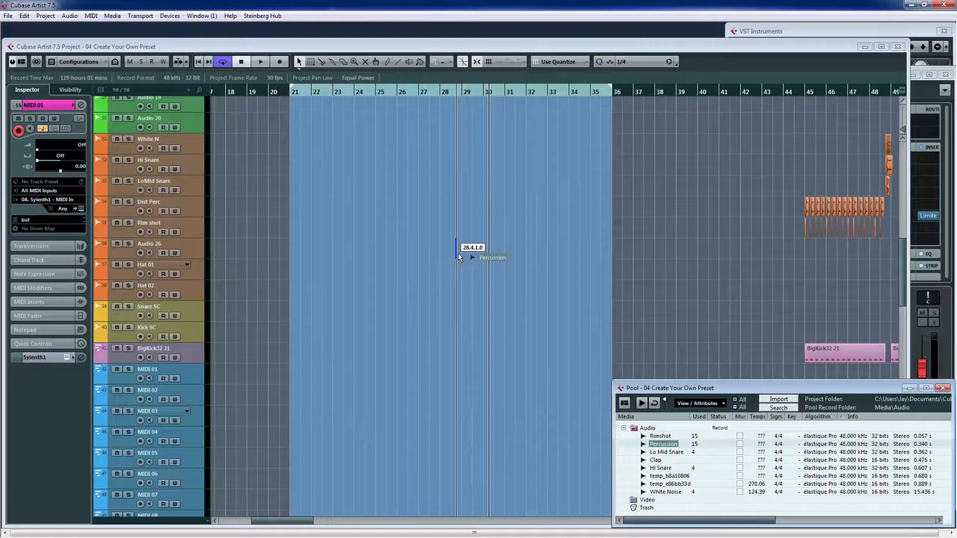
left_click_drag(455, 253, 463, 254)
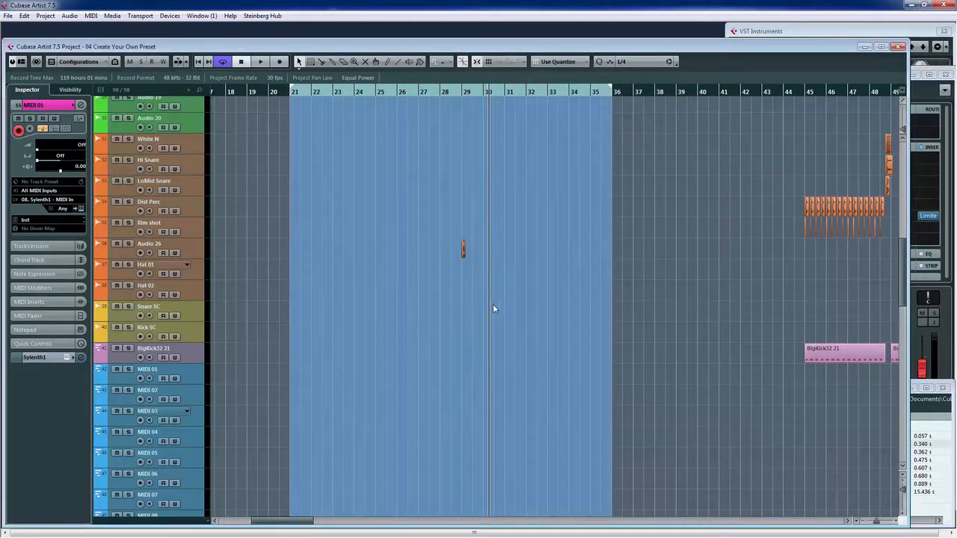
left_click_drag(461, 93, 463, 119)
scroll(486, 270, "down", 2)
scroll(486, 273, "down", 6)
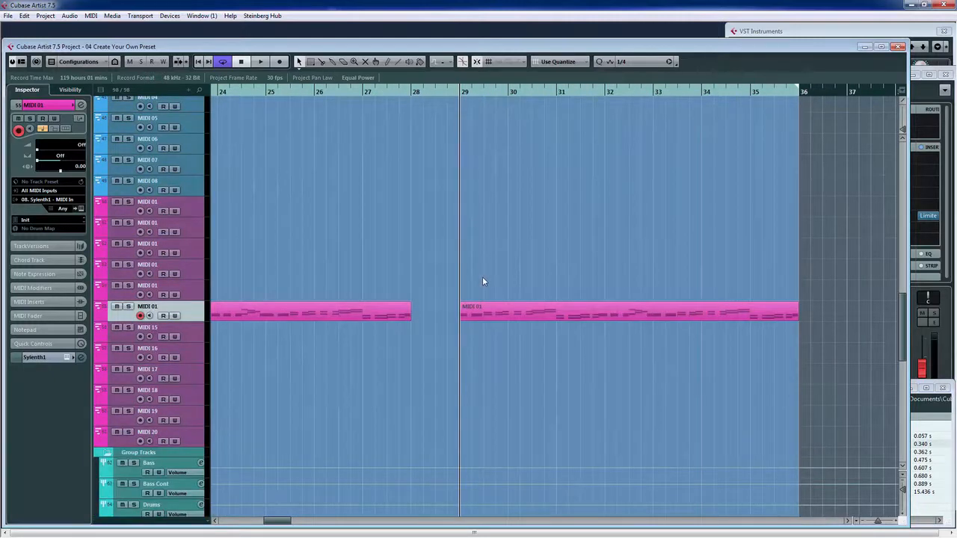
scroll(484, 277, "up", 8)
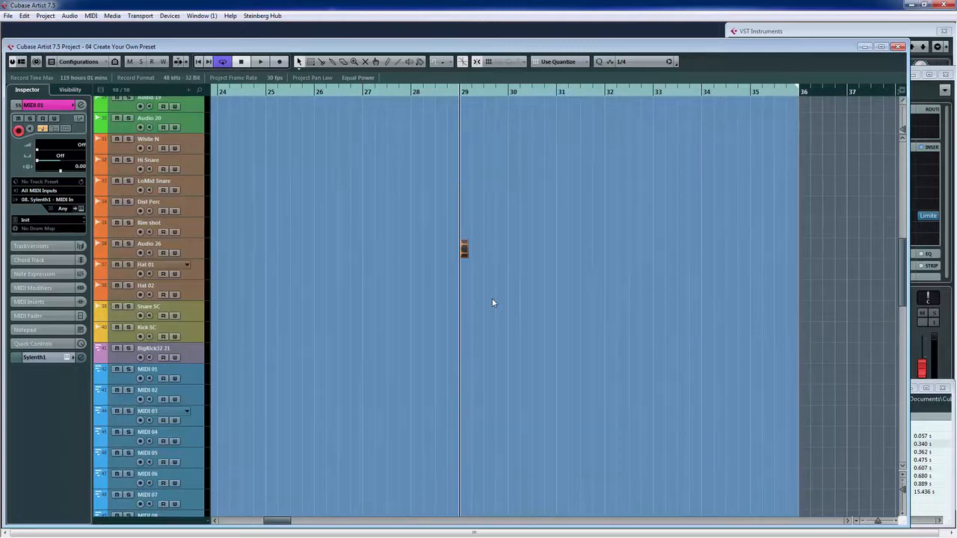
Place the Clap sample from the Pool on the Hat 01 track at bar 29, directly below the Percussion clip.
left_click(922, 418)
left_click(656, 468)
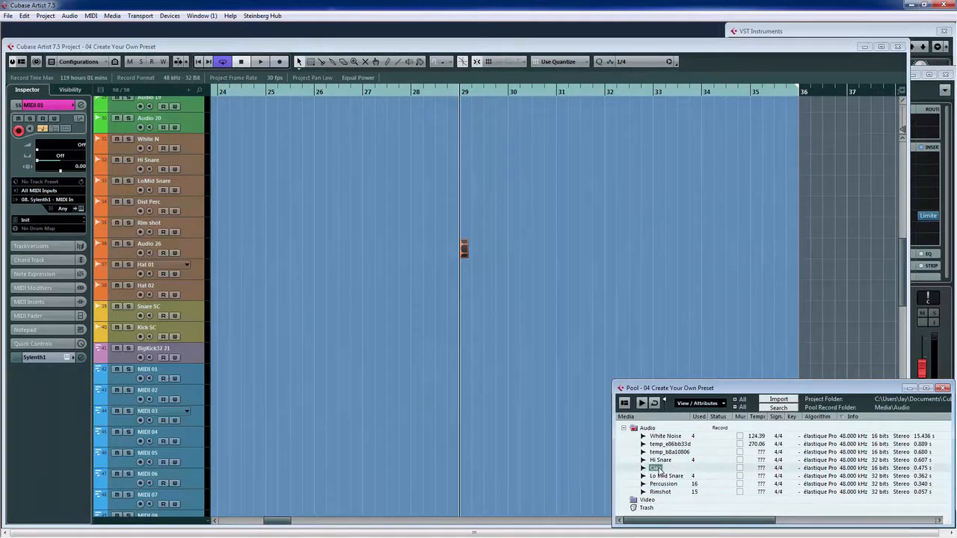
left_click_drag(658, 470, 463, 272)
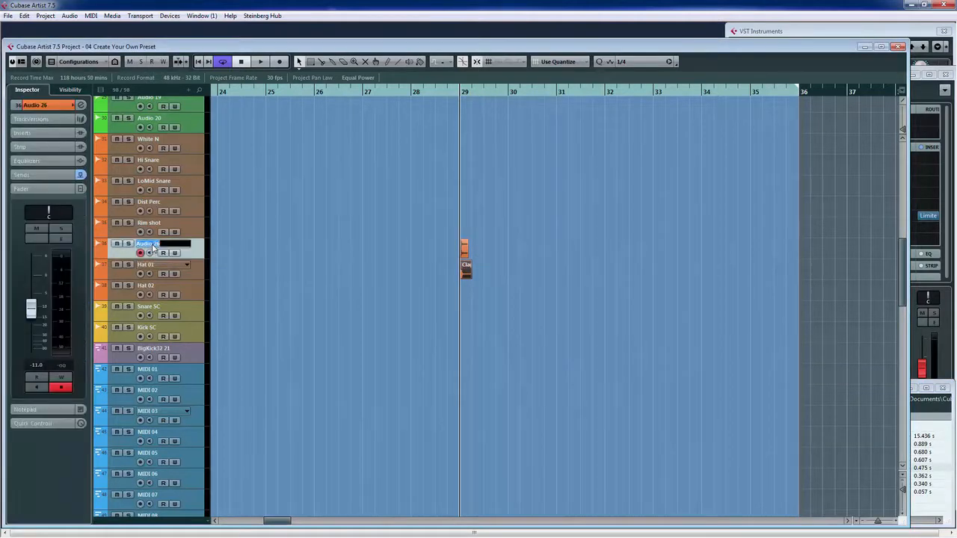
Rename the Audio 26 track as Perc and the Hat 01 track as Clap.
type("Perc")
key("Return")
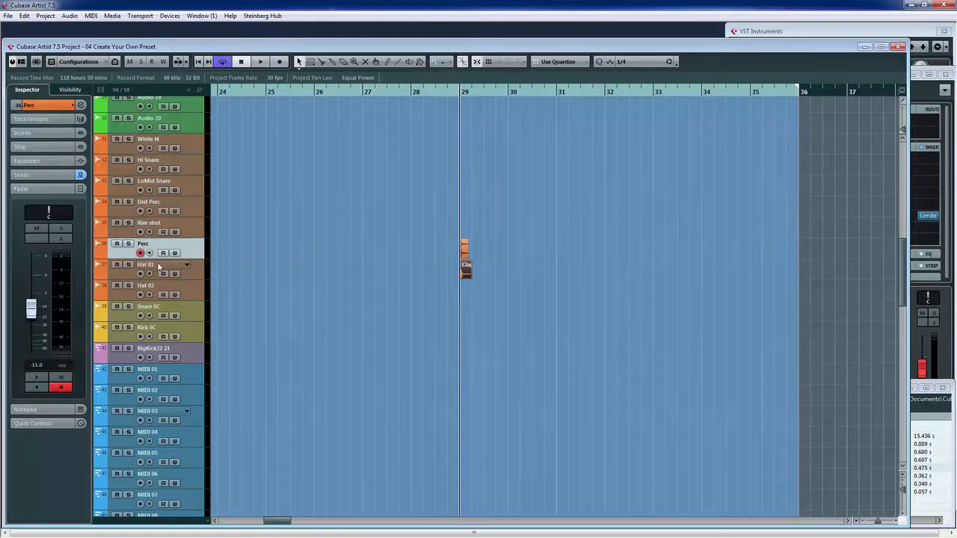
left_click(158, 267)
double_click(158, 267)
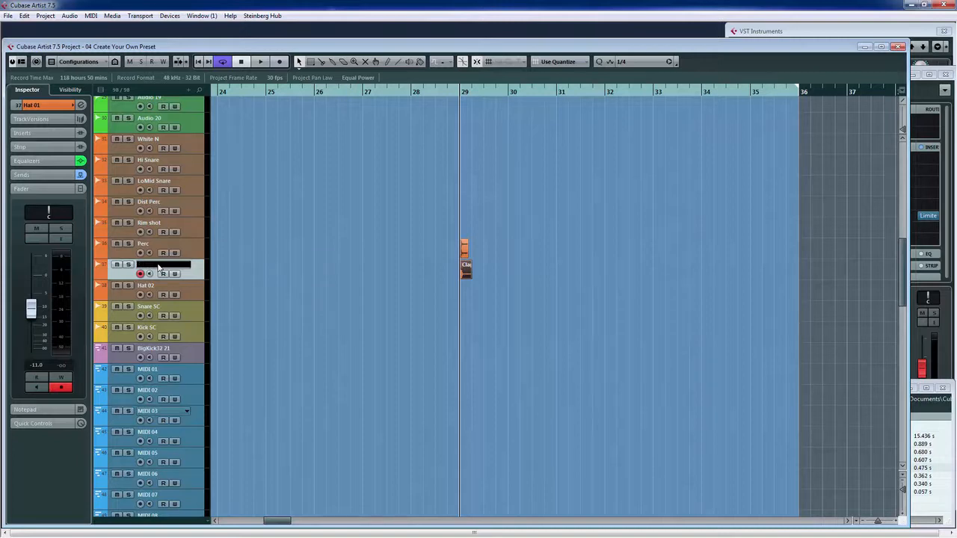
key("Return")
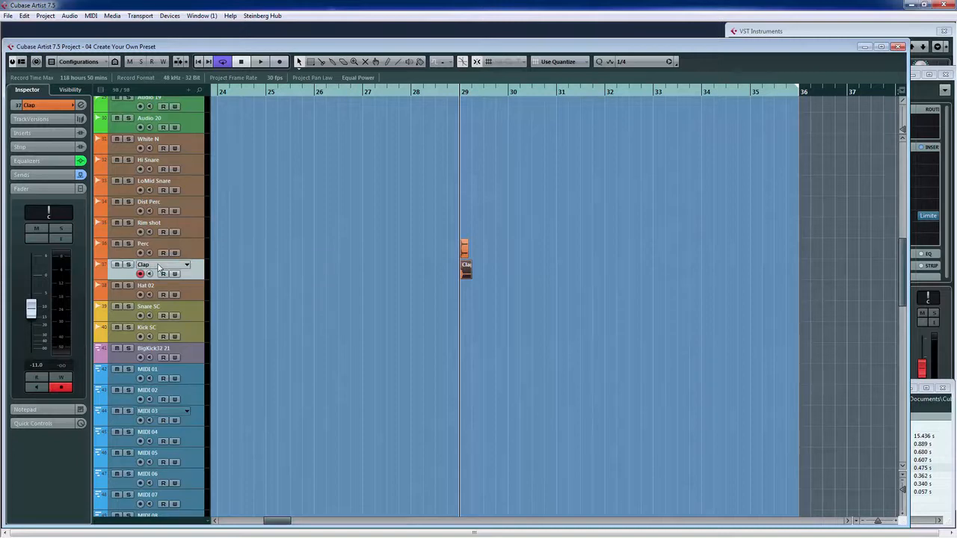
Play back the layered Percussion and Clap samples from just before bar 29 and examine both clips up close.
left_click(426, 92)
key("space")
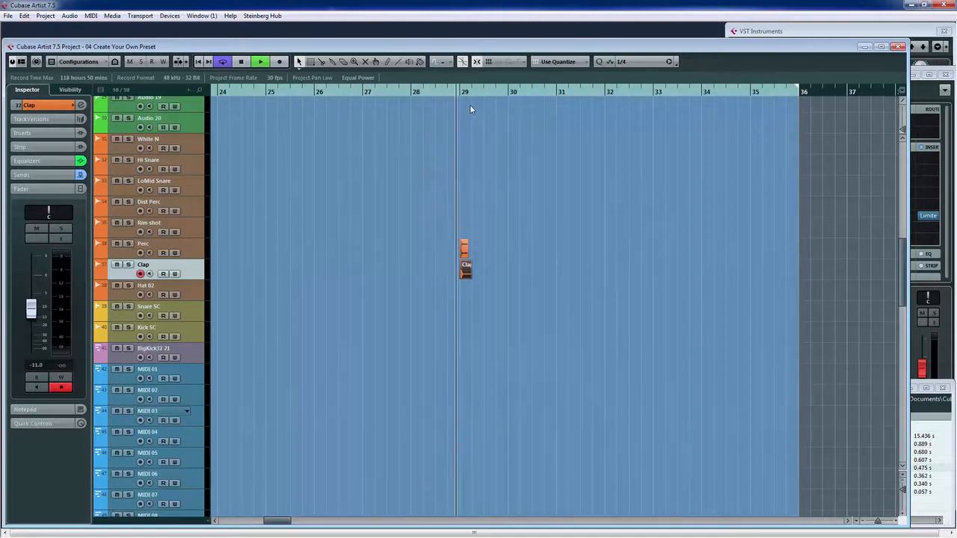
key("Menu")
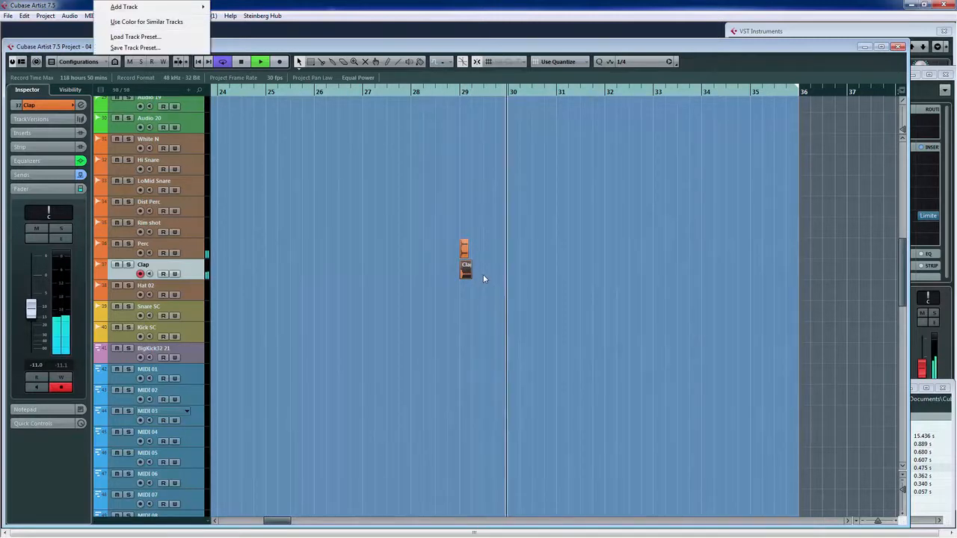
left_click(435, 292)
key("space")
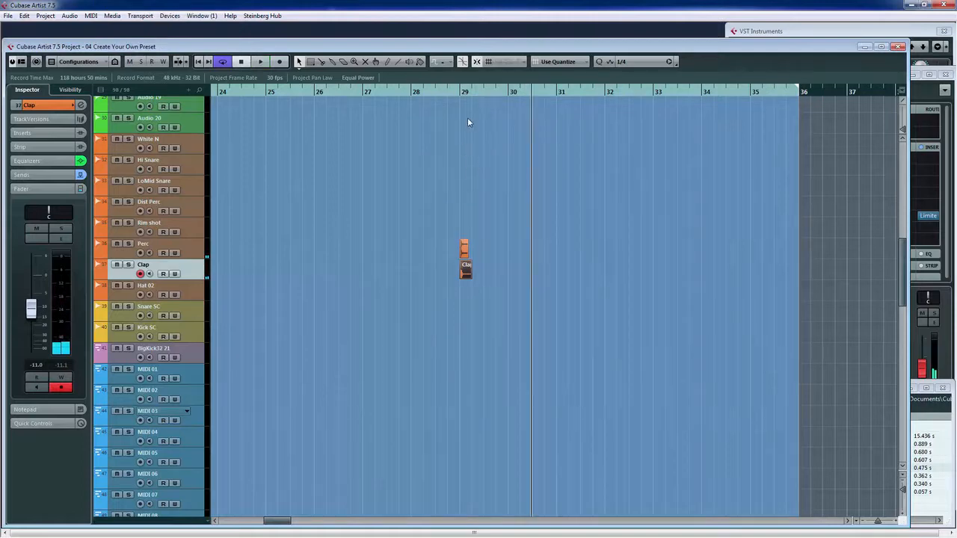
left_click_drag(447, 96, 448, 117)
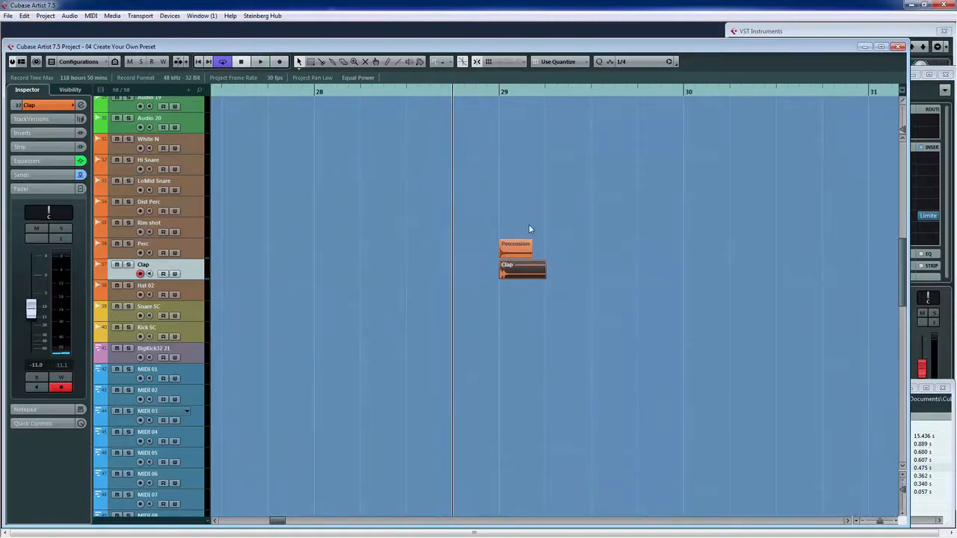
left_click_drag(522, 230, 546, 264)
left_click(528, 333)
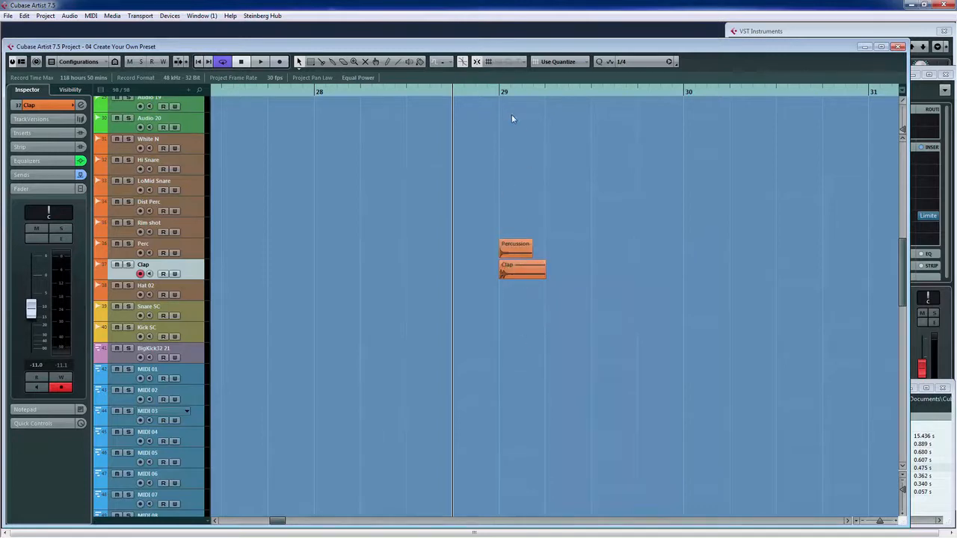
Select the Percussion and Clap clips and repeat the pair on every beat from bar 29 up to bar 33.
mouse_move(494, 94)
left_mouse_down()
mouse_move(491, 65)
mouse_move(492, 84)
left_mouse_up()
left_click_drag(506, 291, 508, 293)
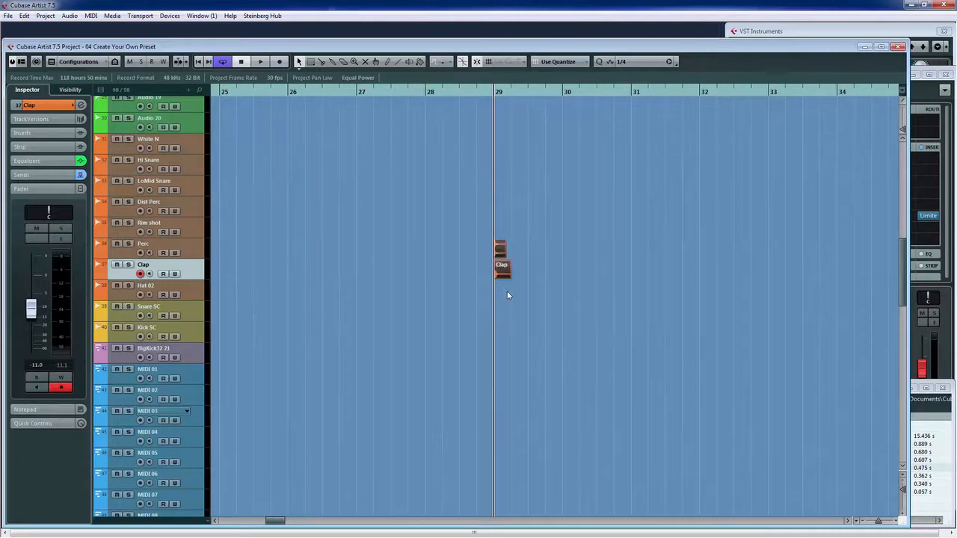
left_click_drag(504, 269, 534, 270)
left_click_drag(537, 271, 572, 252)
mouse_move(648, 274)
left_mouse_down()
mouse_move(516, 262)
mouse_move(489, 246)
mouse_move(639, 257)
left_mouse_up()
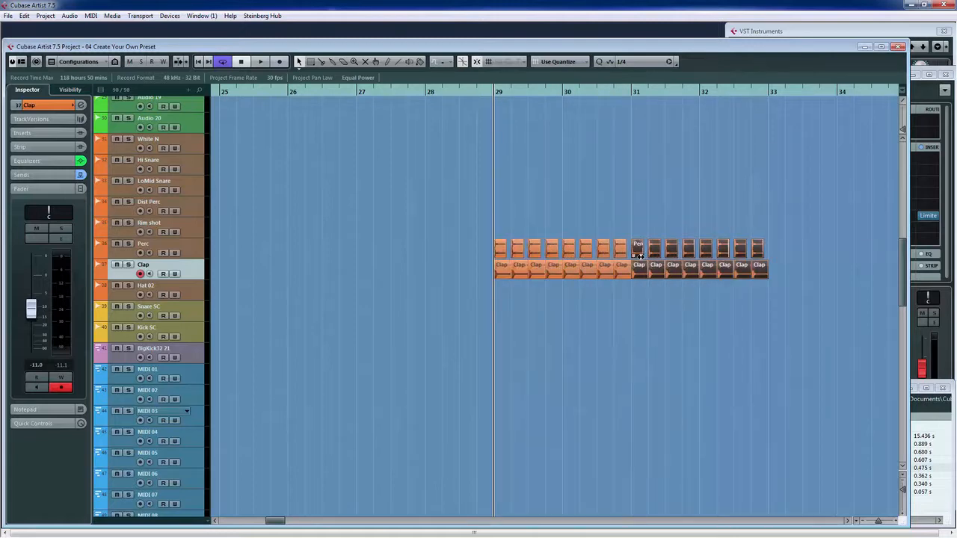
left_click(864, 522)
left_click(864, 522)
left_click(865, 522)
left_click(864, 522)
left_click(864, 522)
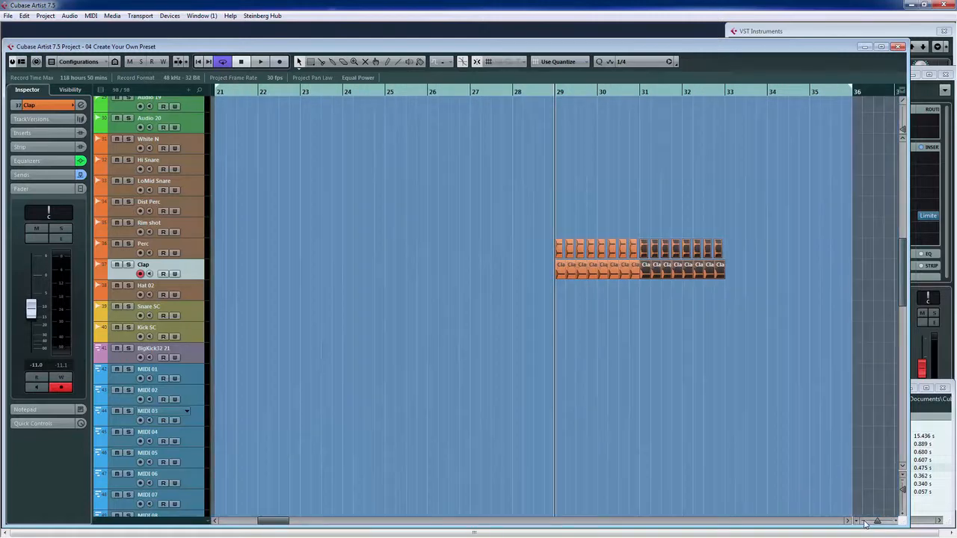
Copy the four-bar block of Percussion and Clap clips to bar 33, extending the pattern up to bar 37.
left_click(865, 522)
left_click_drag(745, 310, 532, 225)
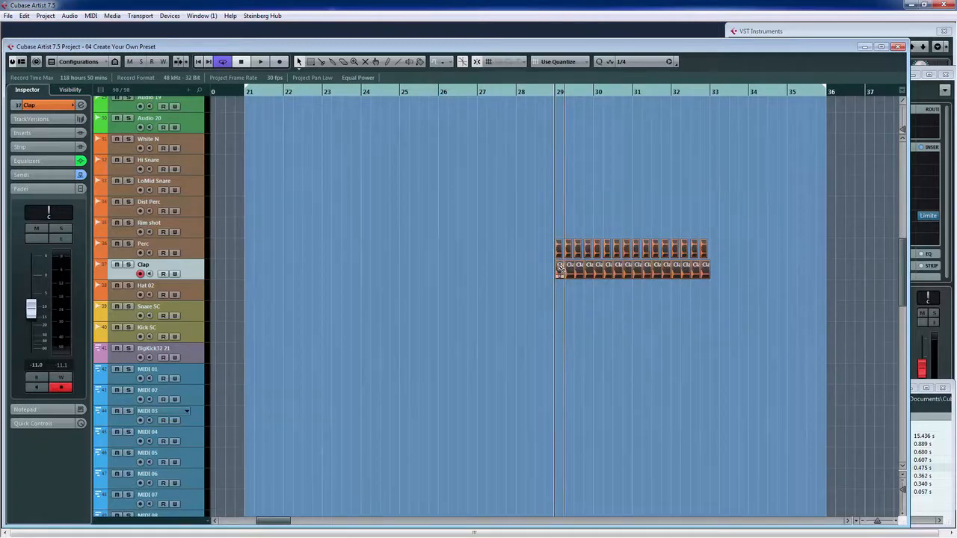
left_click_drag(560, 269, 715, 270)
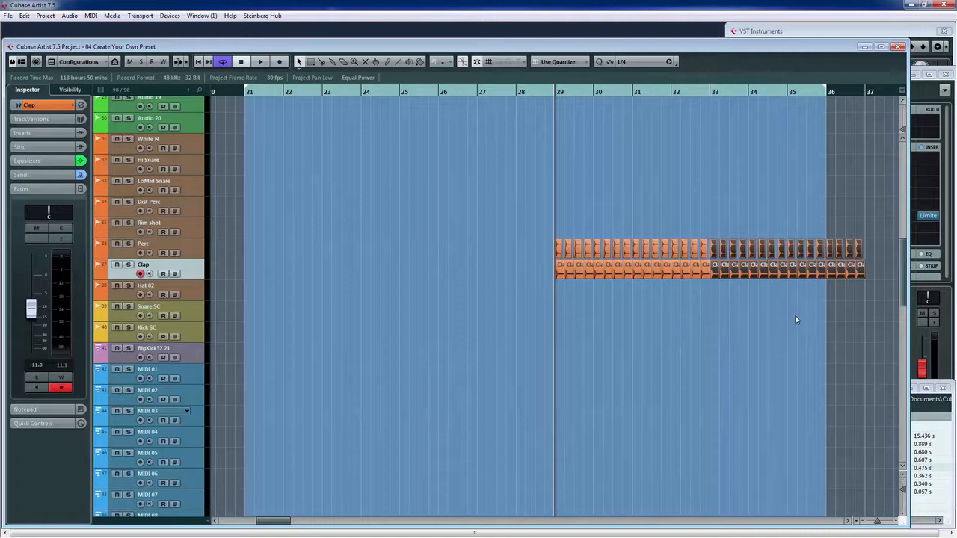
left_click(839, 311)
key("space")
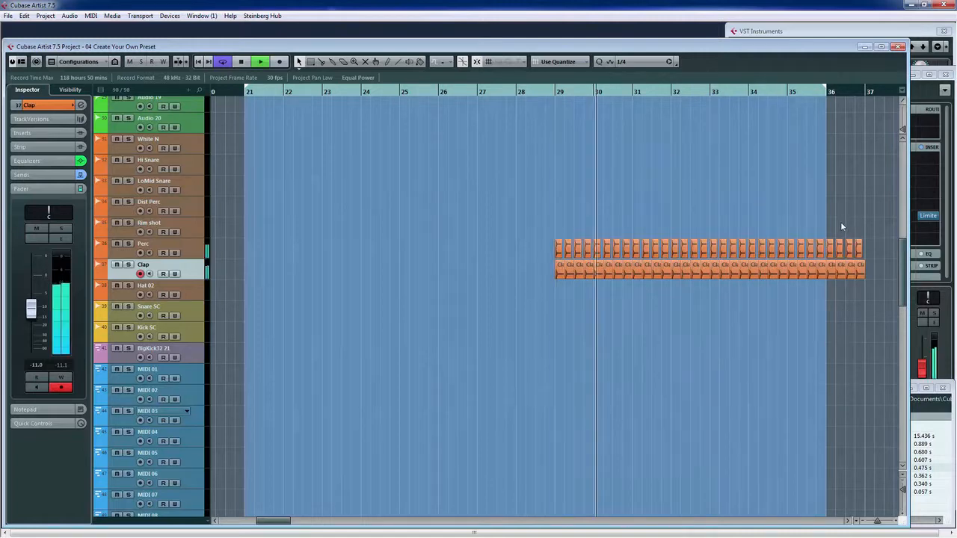
Delete the last three Percussion and Clap pairs after the first beat of bar 36 and play back from just before bar 29.
left_click_drag(857, 276, 864, 279)
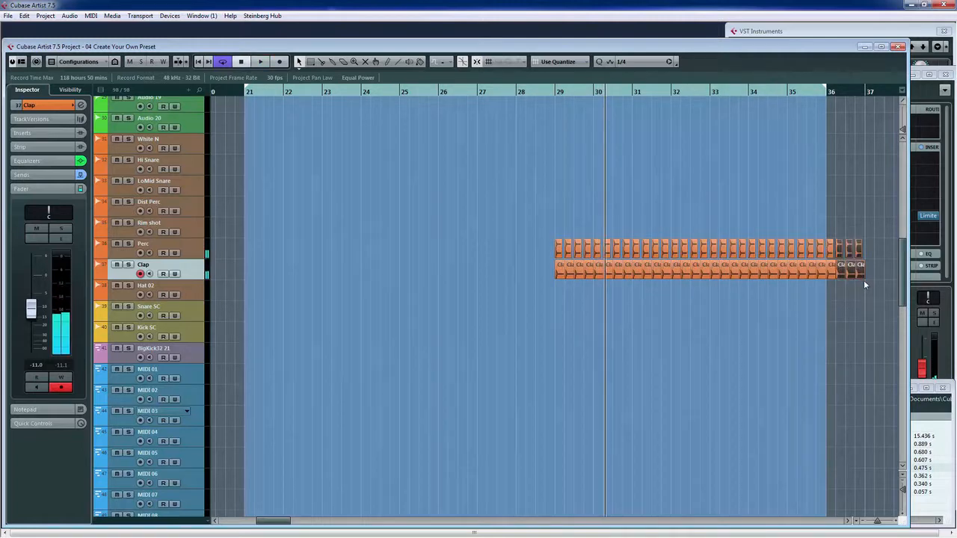
key("Delete")
left_click(548, 95)
key("space")
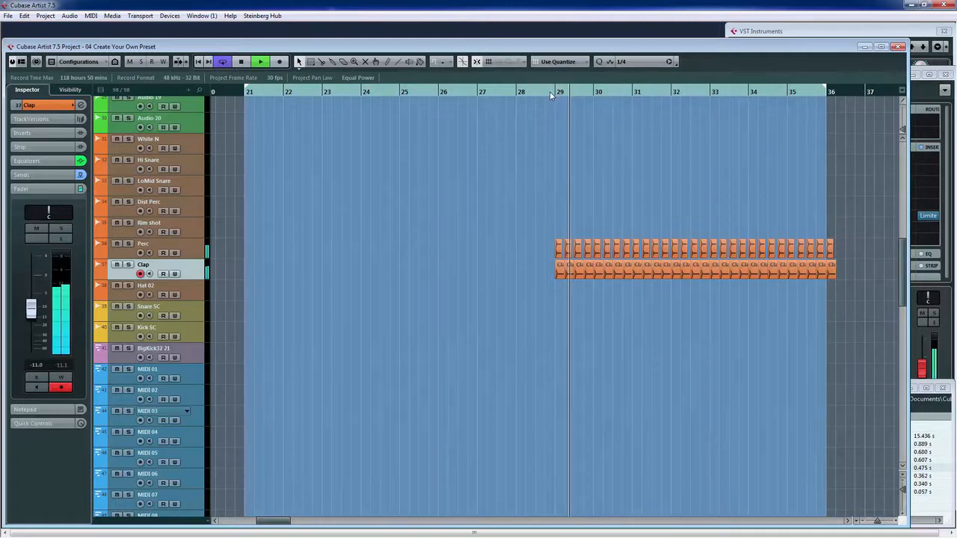
key("space")
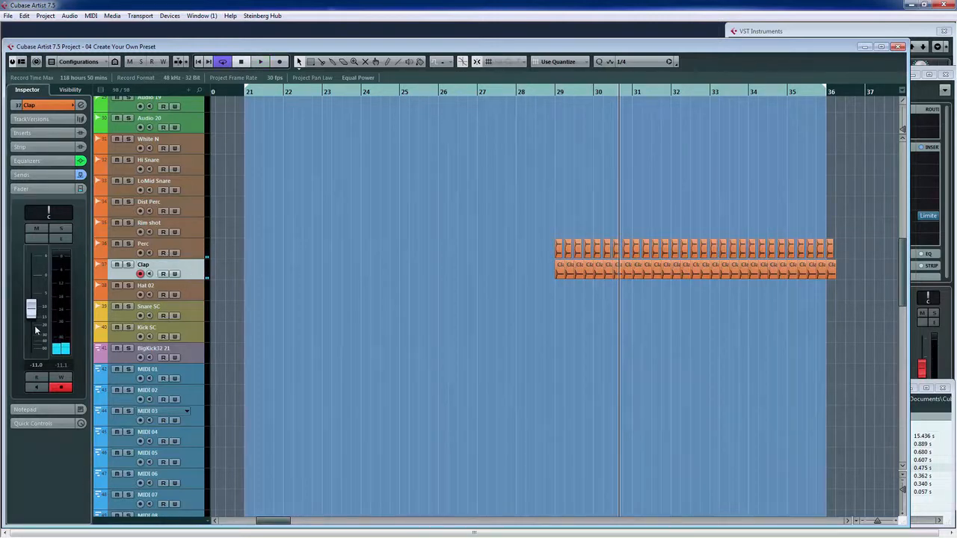
Lower the Clap track's volume to about -19.3 dB and the Perc track's to about -15.3 dB during playback.
key("space")
left_click_drag(31, 312, 33, 329)
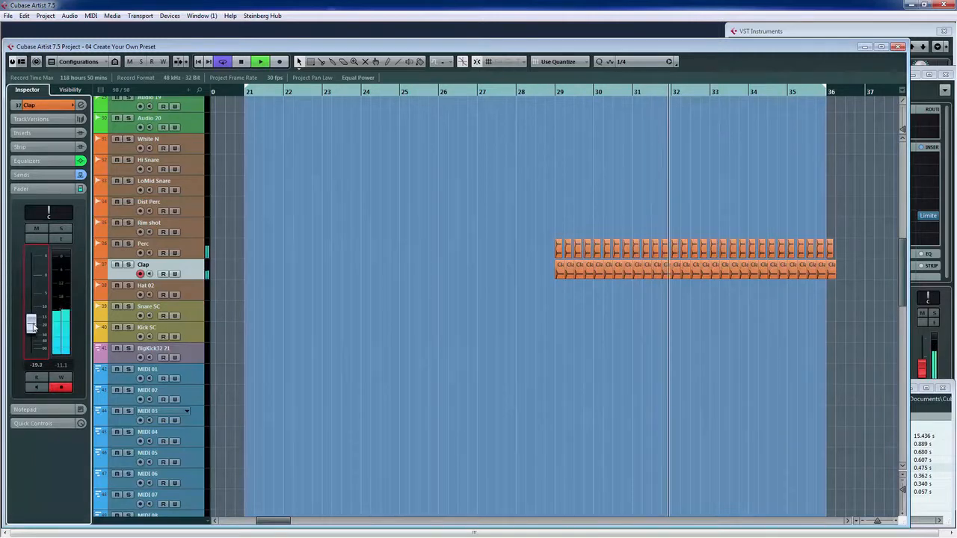
key("Up")
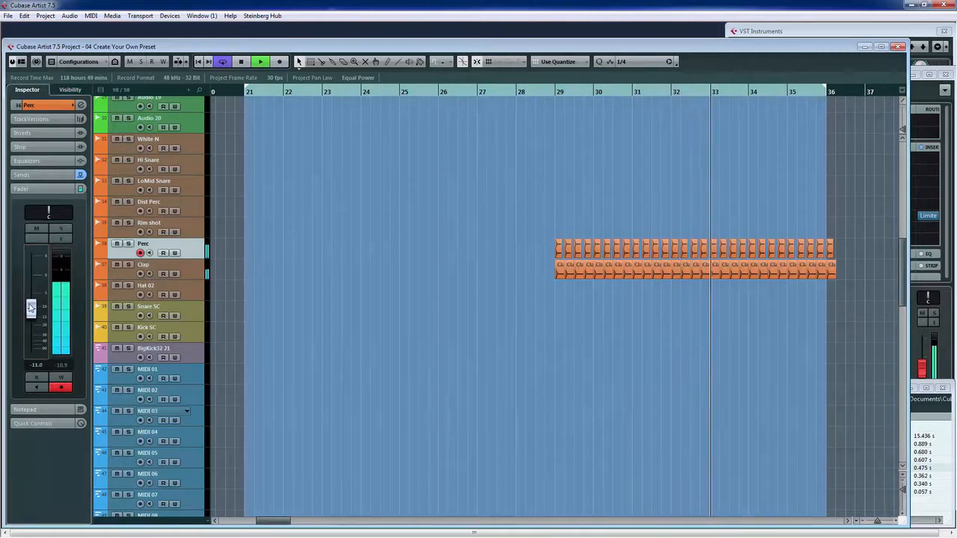
mouse_move(31, 308)
left_mouse_down()
mouse_move(32, 328)
mouse_move(31, 316)
left_mouse_up()
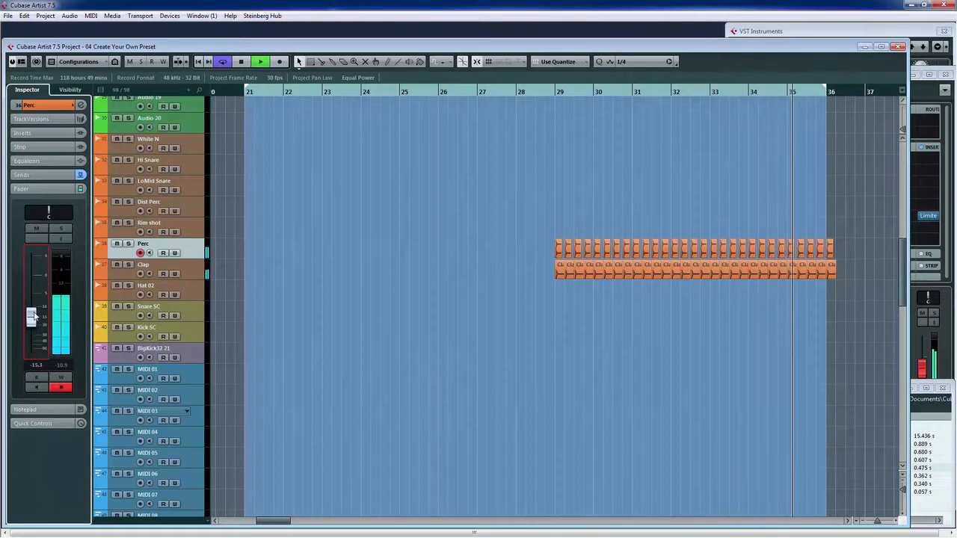
Solo the Perc and Clap tracks and shorten the playback loop to run from bar 29 to bar 36.
left_click(128, 245)
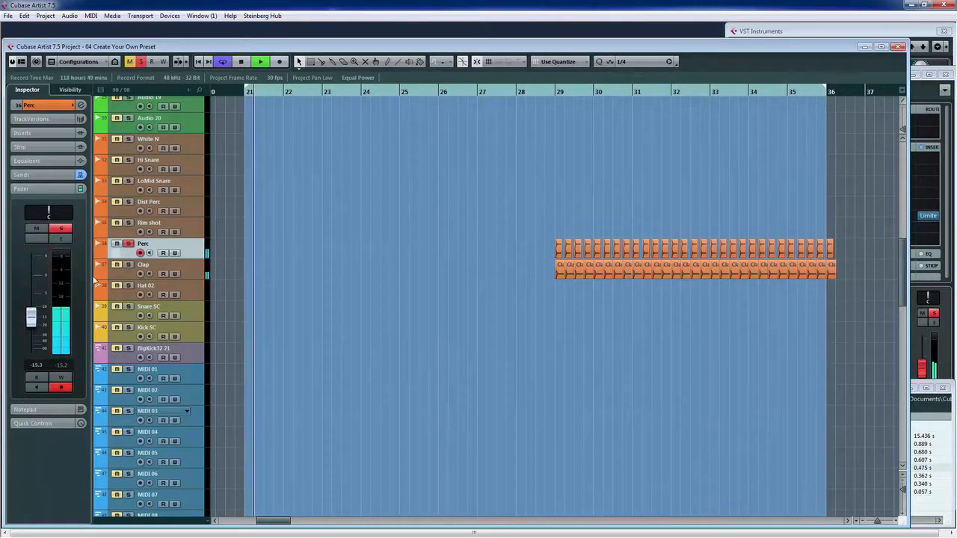
left_click(544, 96)
left_click_drag(252, 88, 558, 115)
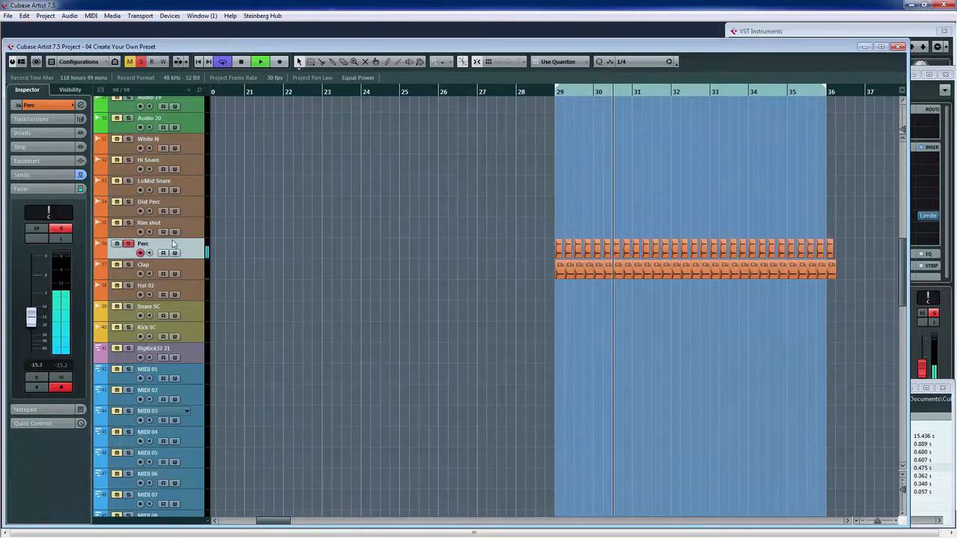
left_click(128, 267)
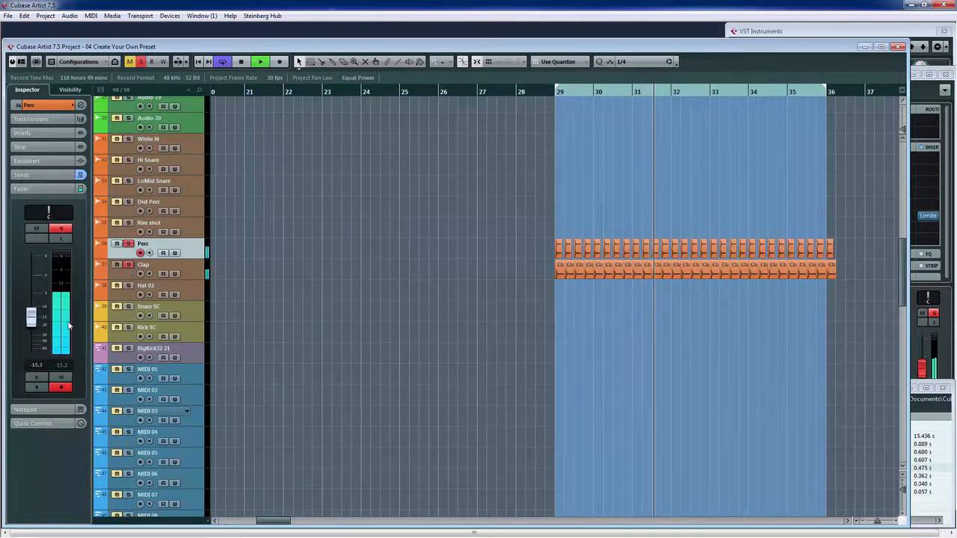
key("space")
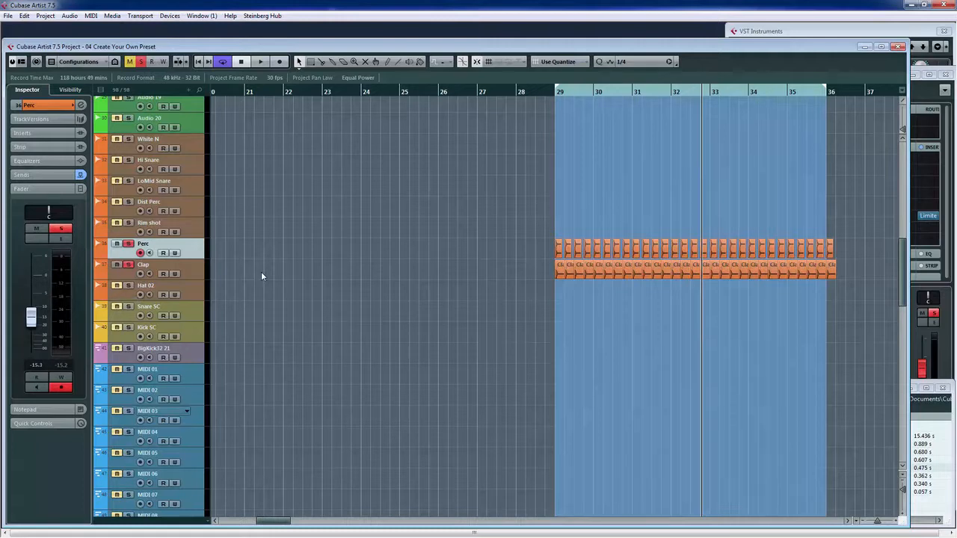
Show the MixConsole and load StudioEQ into insert slot 4 of the Perc channel.
key("F3")
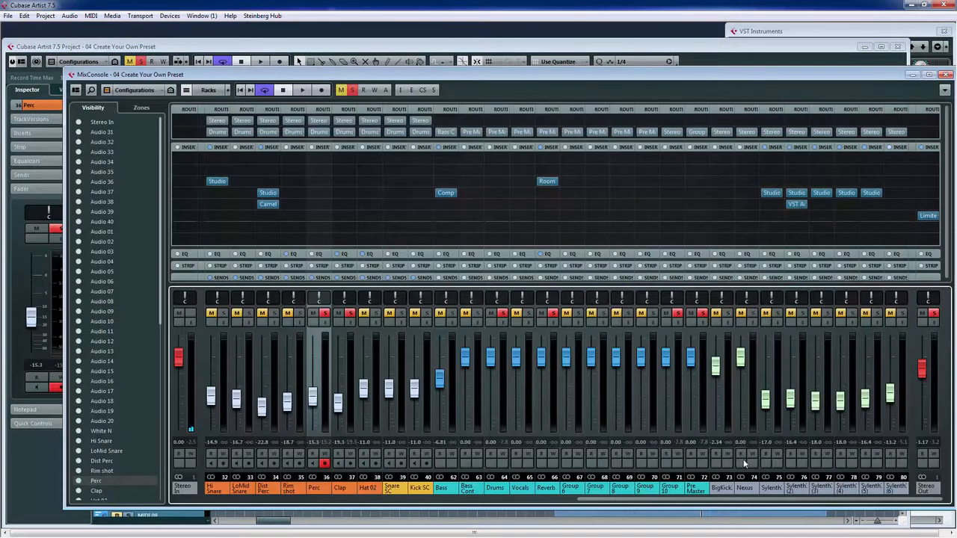
left_click(315, 194)
left_click(320, 298)
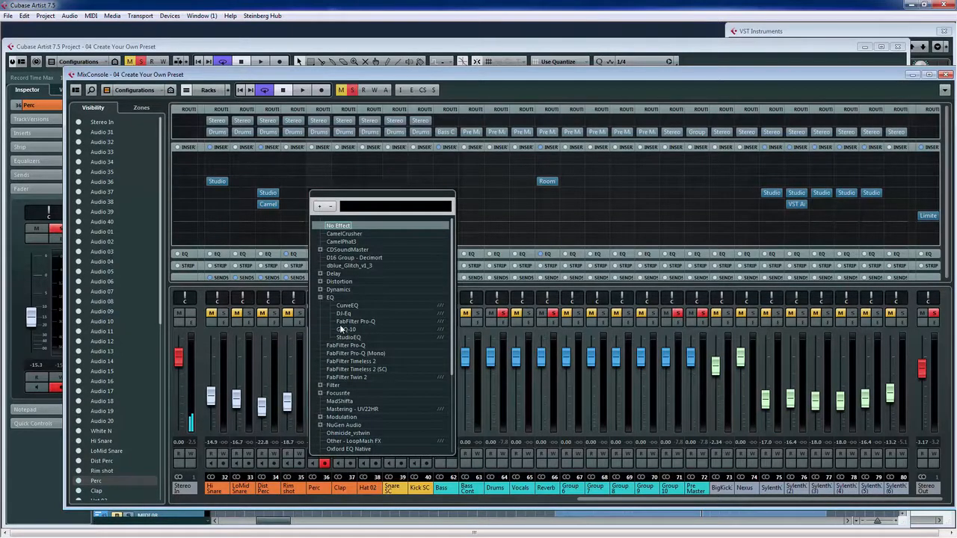
left_click(348, 337)
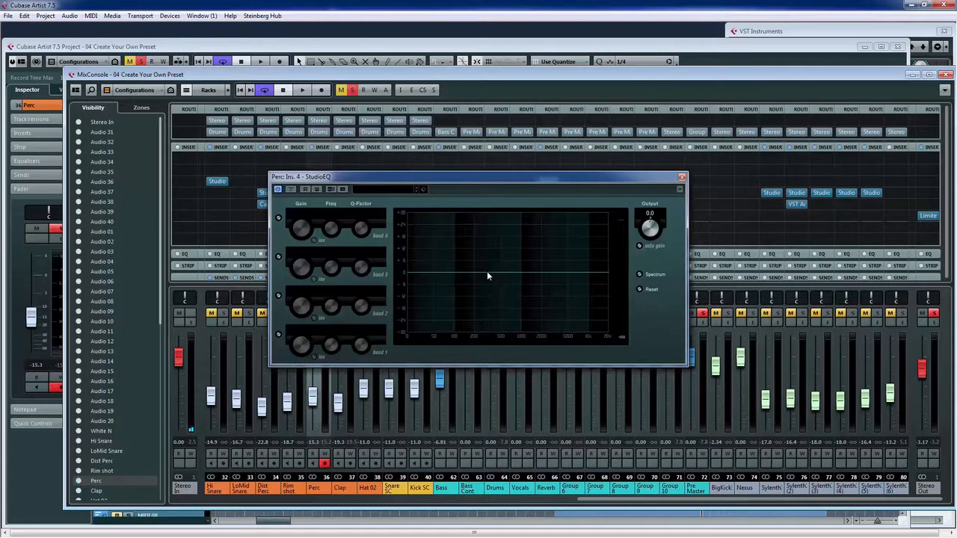
Boost band 2 of the Perc channel's StudioEQ by about 7.7 dB at 2570 Hz with a Q-Factor of 1.5.
key("space")
left_click_drag(513, 271, 523, 250)
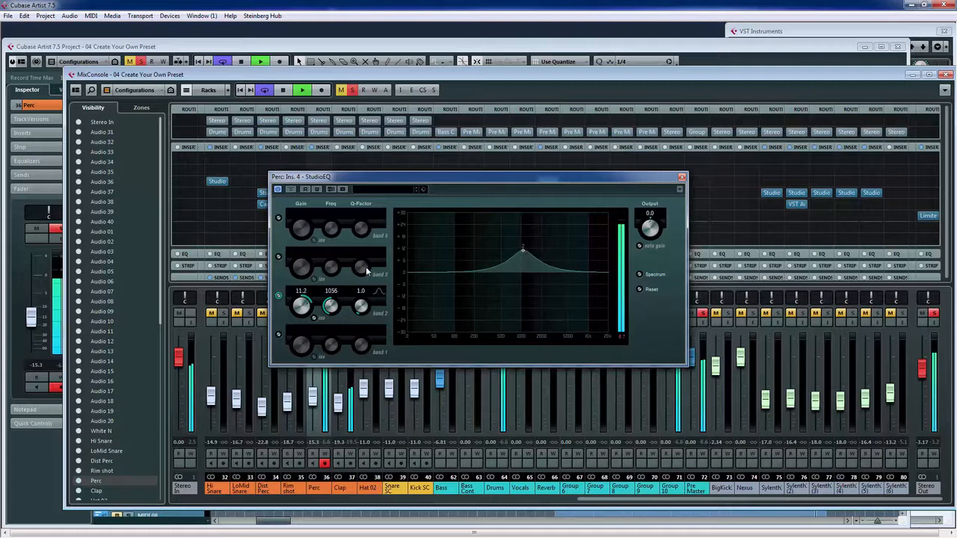
left_click_drag(364, 309, 366, 304)
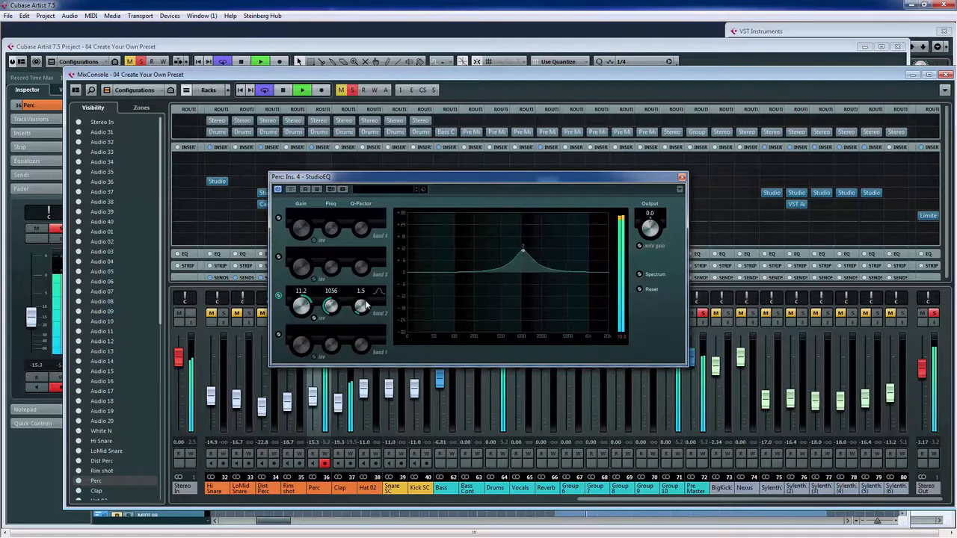
left_click_drag(522, 255, 549, 257)
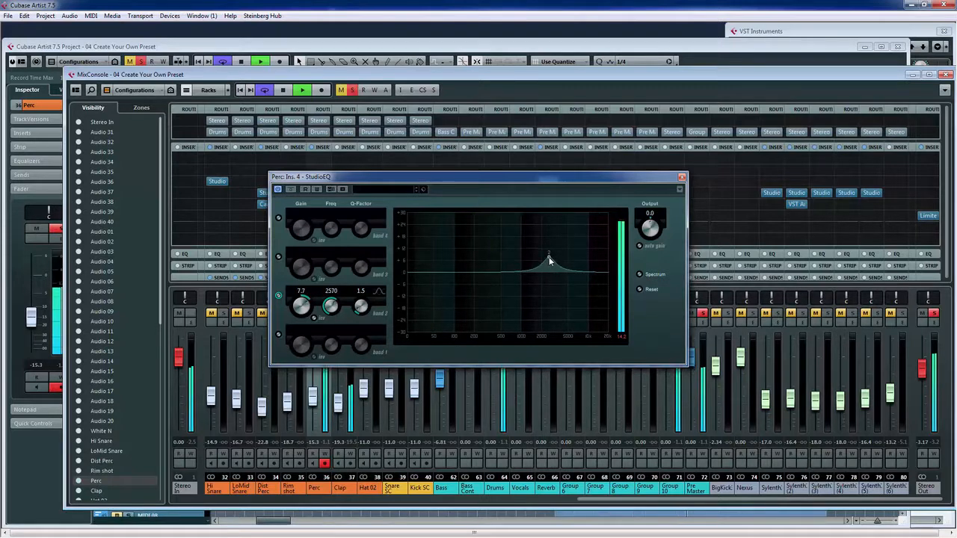
left_click(681, 176)
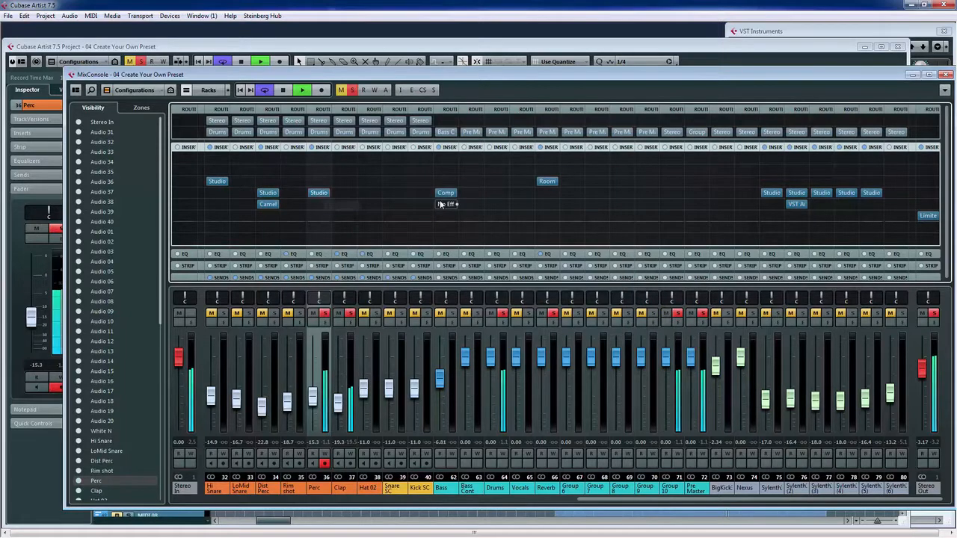
key("space")
Load CamelCrusher into insert slot 5 of the Perc channel, choose the Clean Rainbow preset and listen to it.
left_click(315, 204)
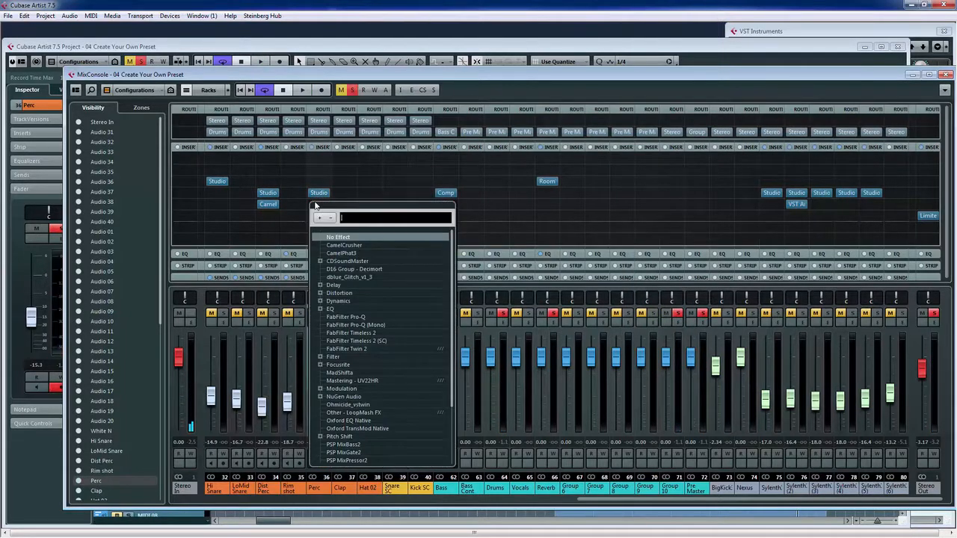
left_click(345, 246)
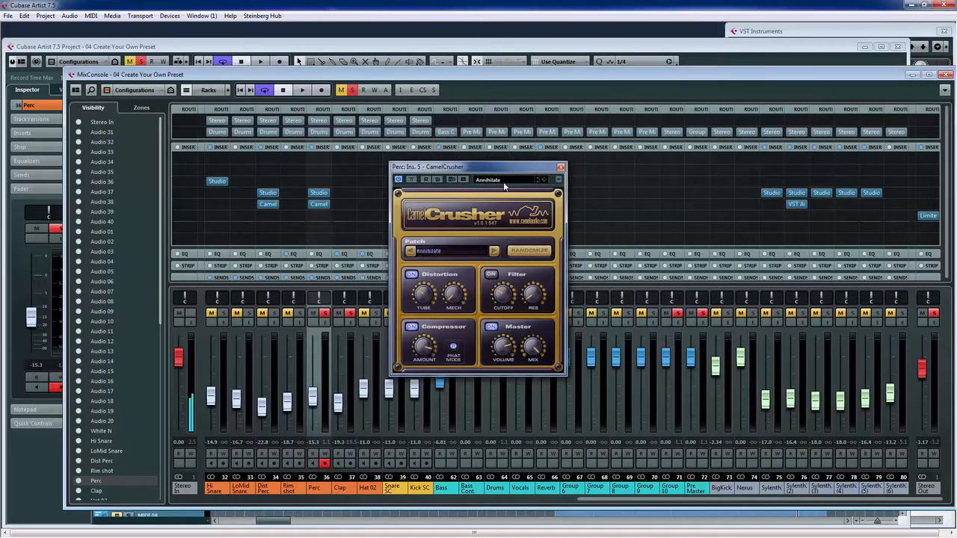
key("space")
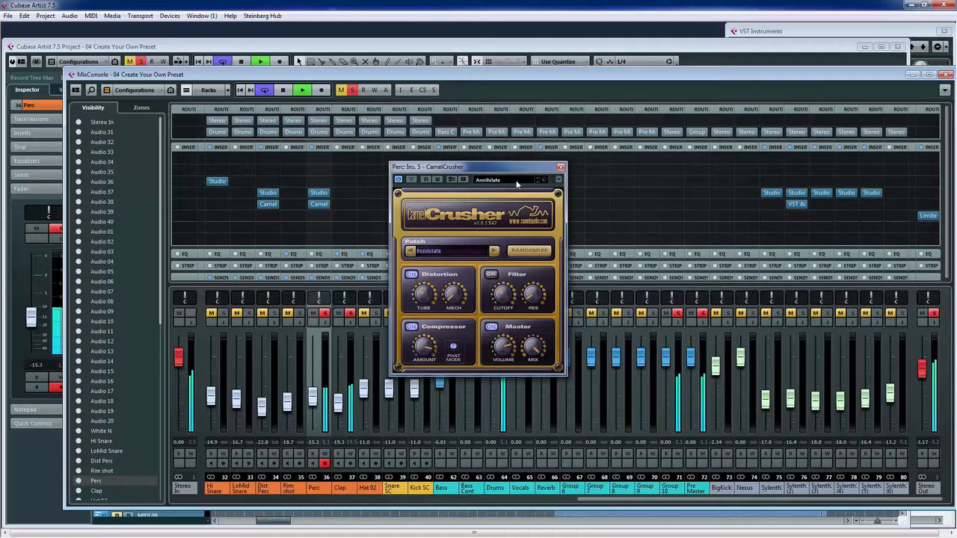
left_click(524, 183)
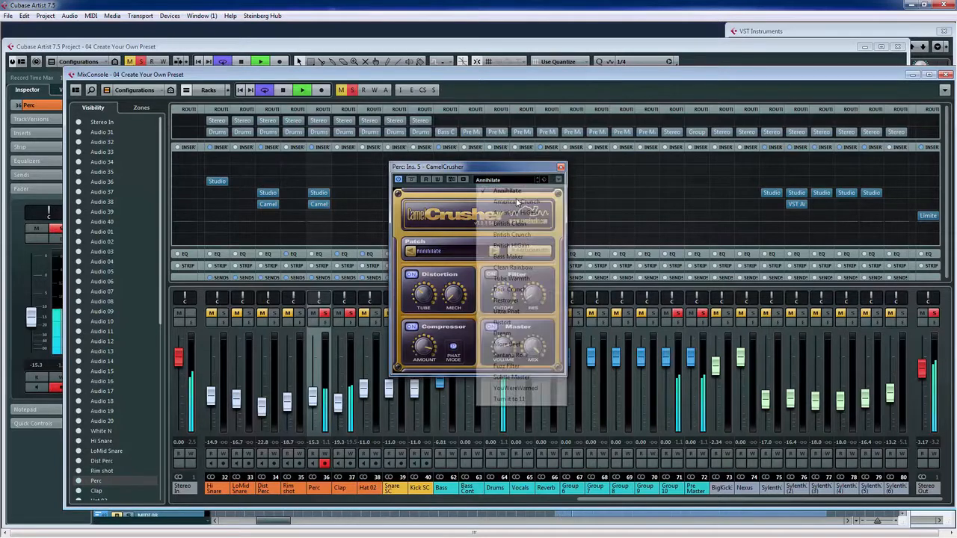
left_click(517, 267)
key("space")
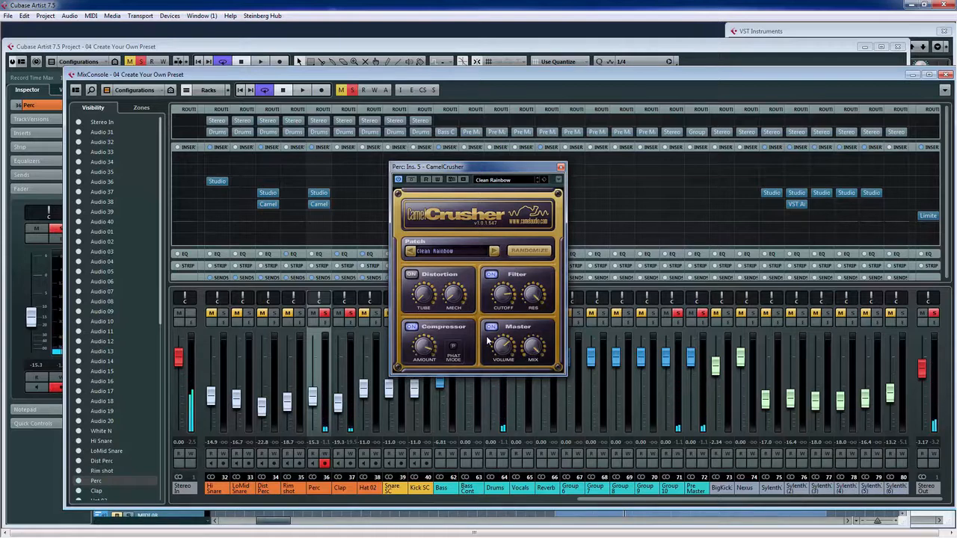
key("space")
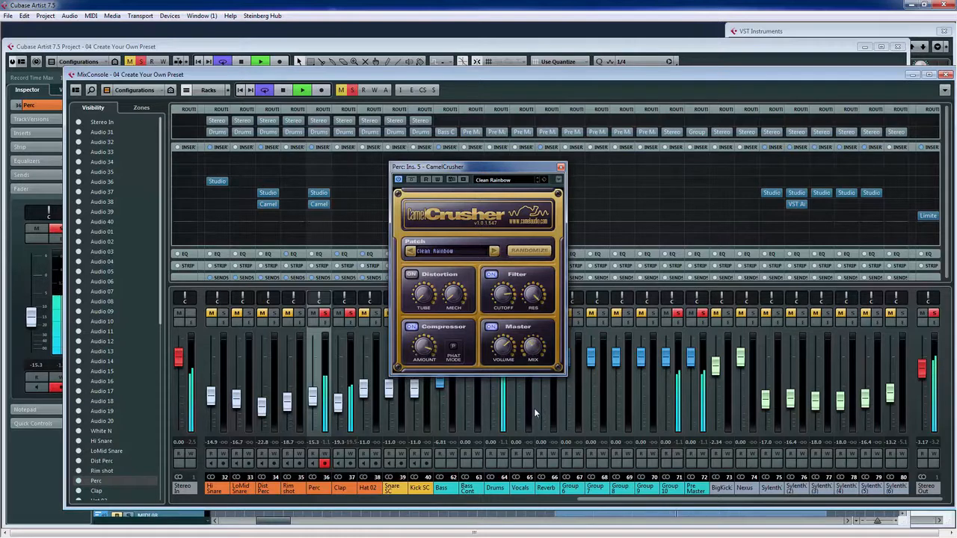
left_click(562, 169)
Compare the Perc sound with StudioEQ bypassed and active during playback.
left_click(317, 194)
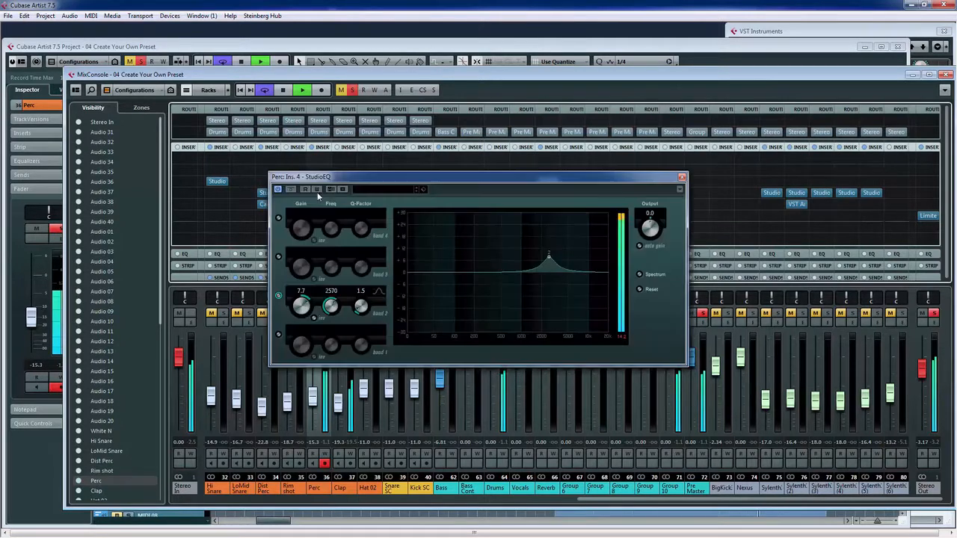
left_click(290, 190)
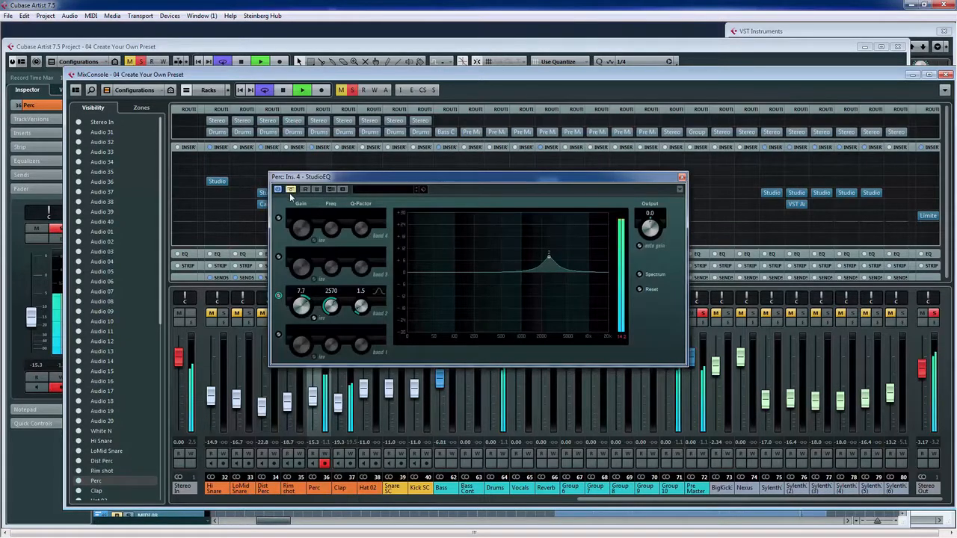
left_click(291, 190)
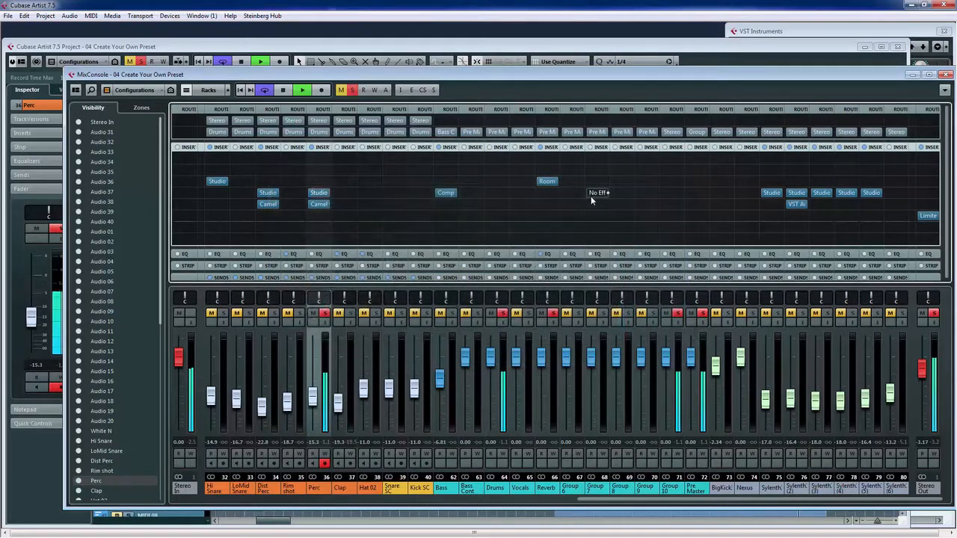
key("space")
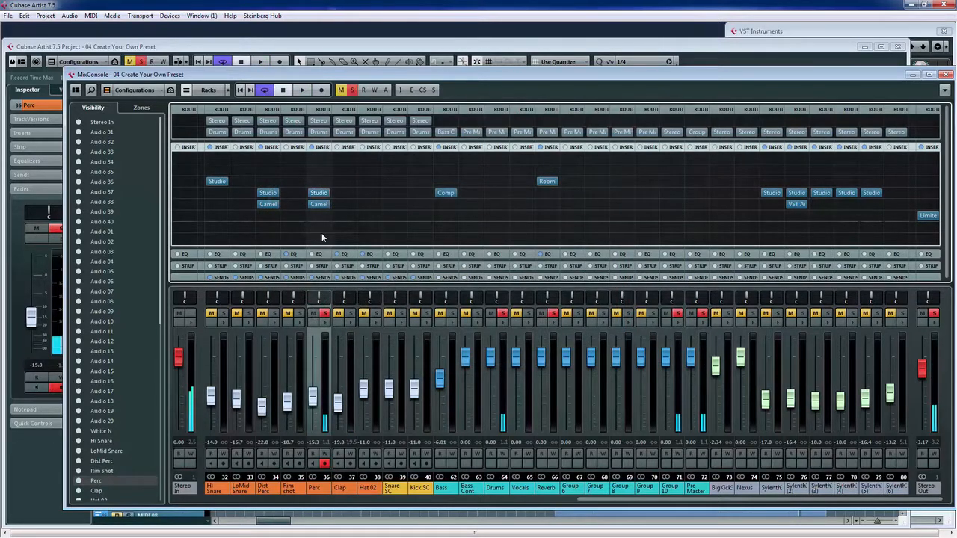
Solo the Rim shot channel alongside Perc and play the loop briefly.
left_click(300, 313)
key("space")
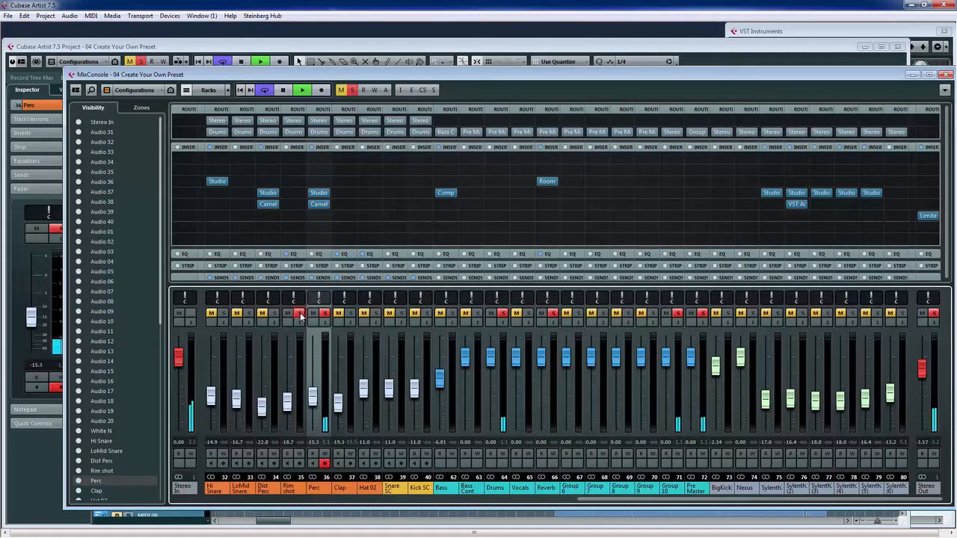
left_click(299, 314)
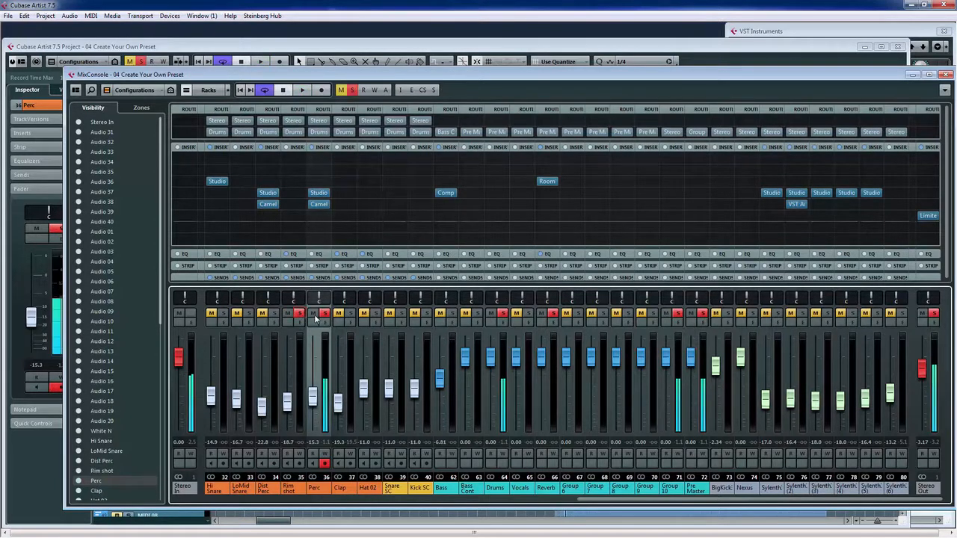
Clear all solos and lower the Perc fader to about -22.8 dB and the Clap fader to about -25.2 dB.
left_click(324, 314)
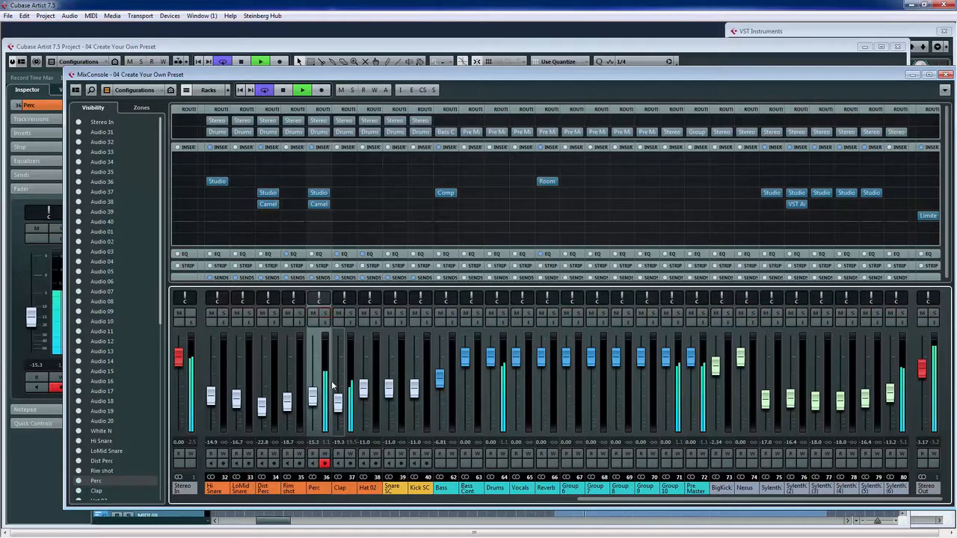
left_click_drag(337, 407, 313, 406)
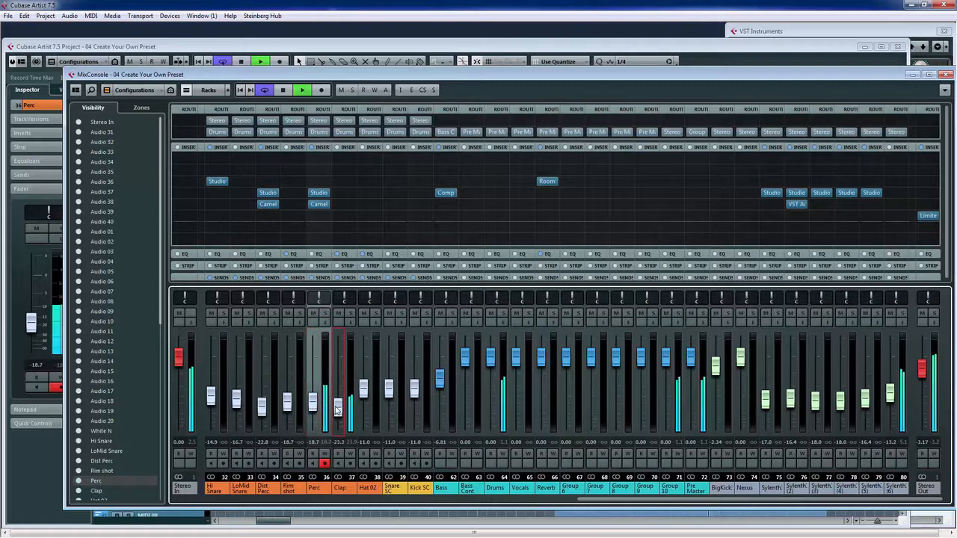
left_click_drag(314, 402, 338, 410)
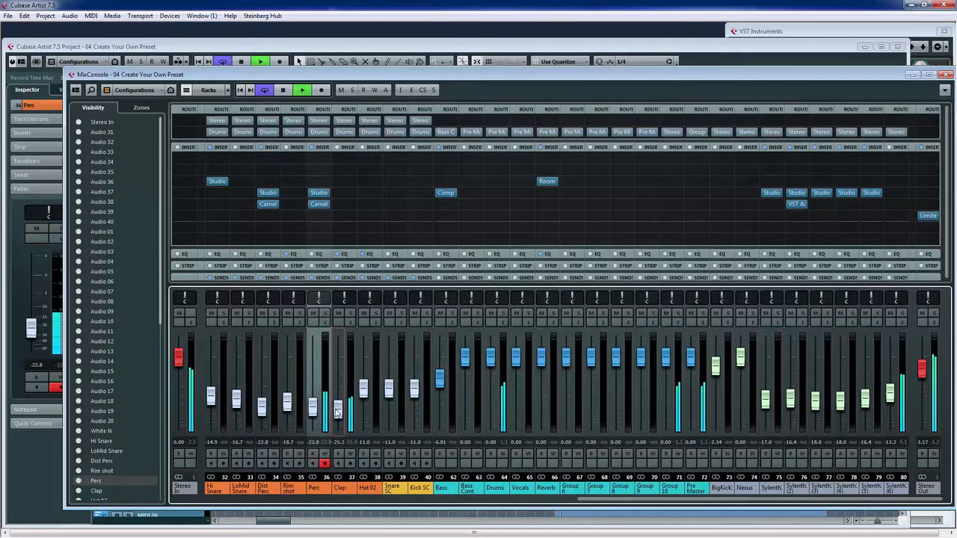
Raise the Perc channel's Reverb send to about -15.1 dB while listening to it soloed, and clear its solo.
key("space")
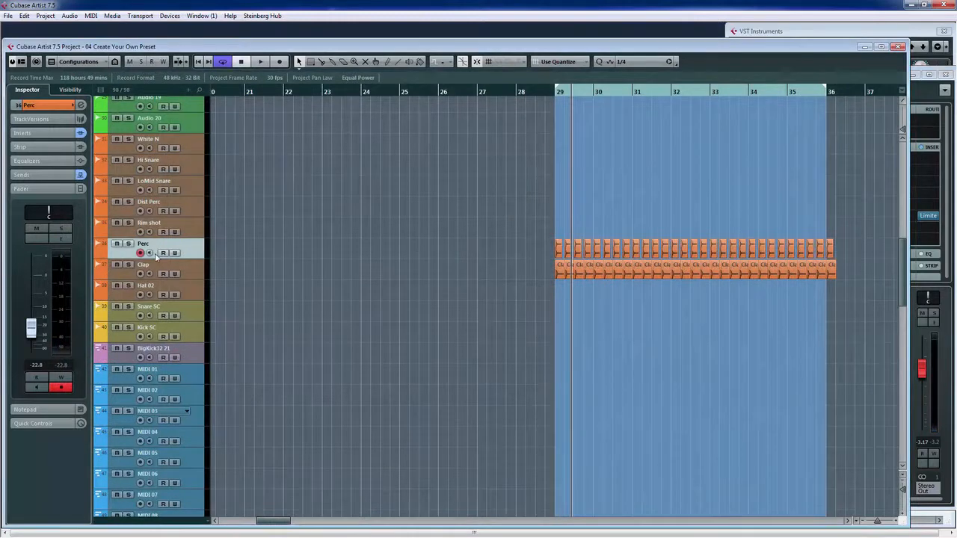
left_click(129, 244)
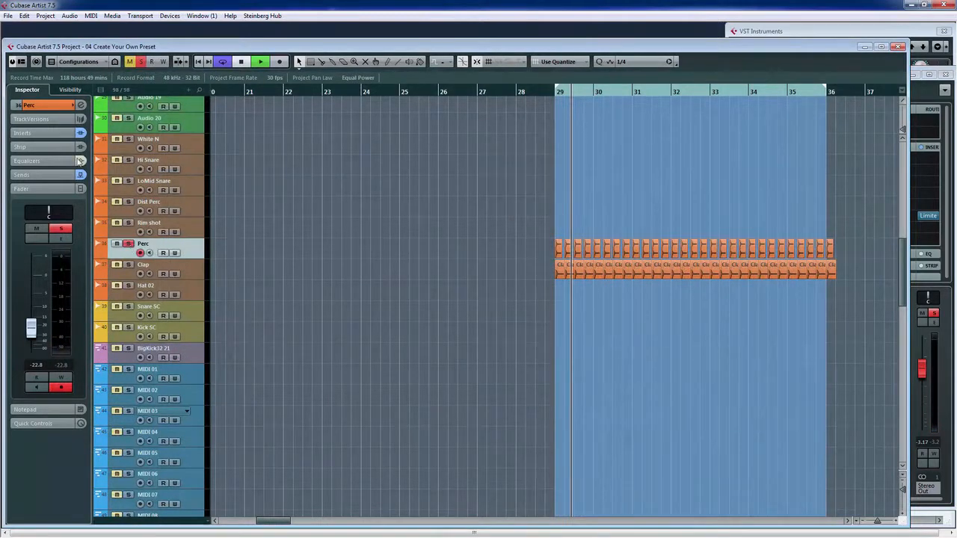
key("space")
left_click(81, 104)
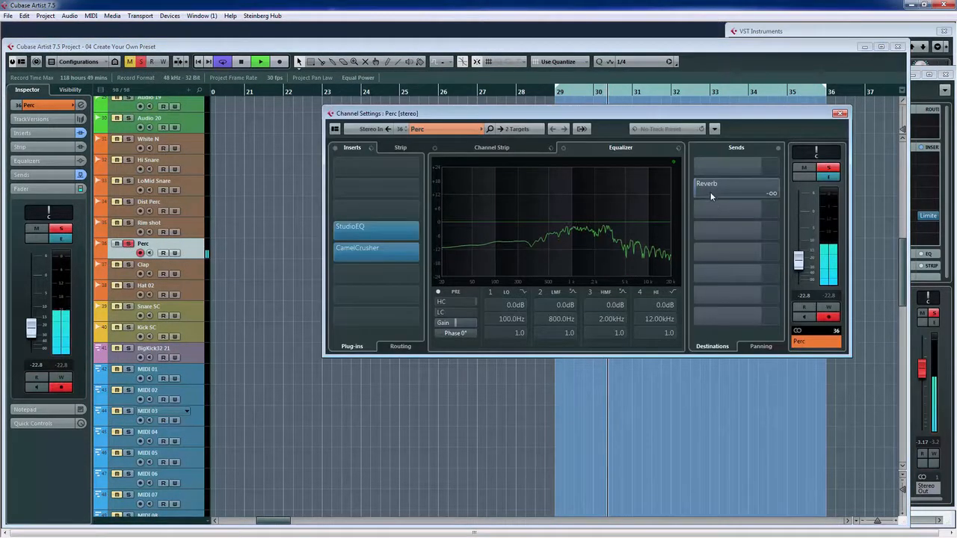
left_click_drag(702, 189, 737, 190)
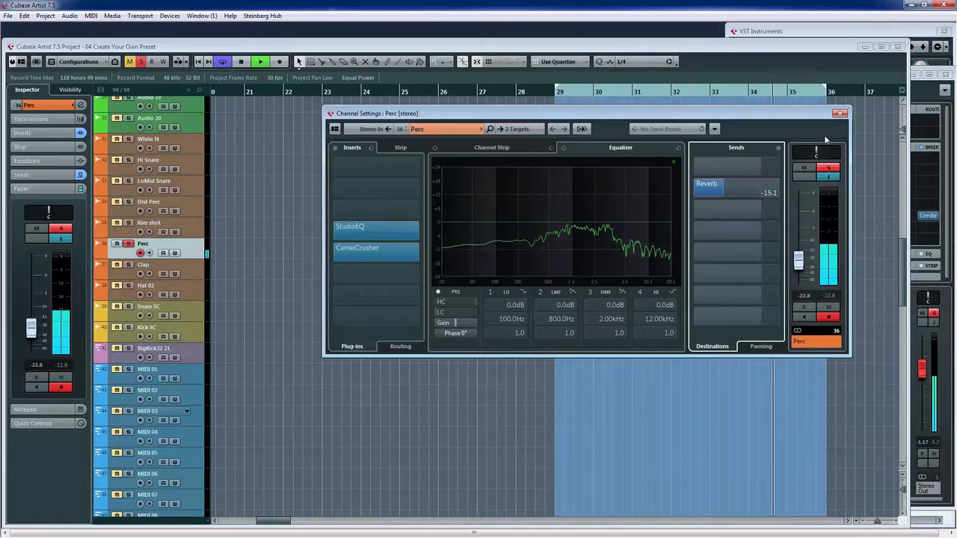
left_click(840, 113)
left_click(129, 244)
key("space")
Raise the Clap channel's Reverb send to about -12.4 dB while listening to it soloed, and clear its solo.
left_click(192, 275)
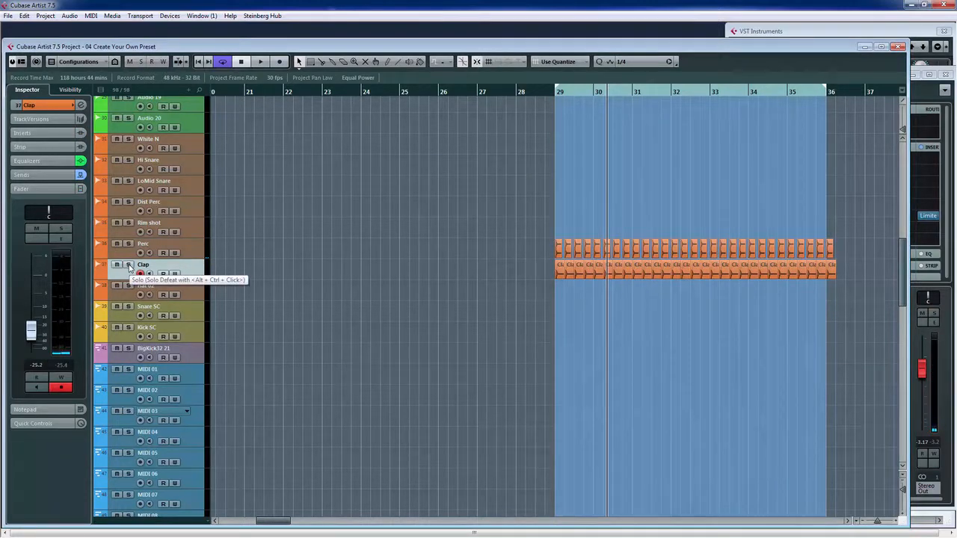
left_click(128, 265)
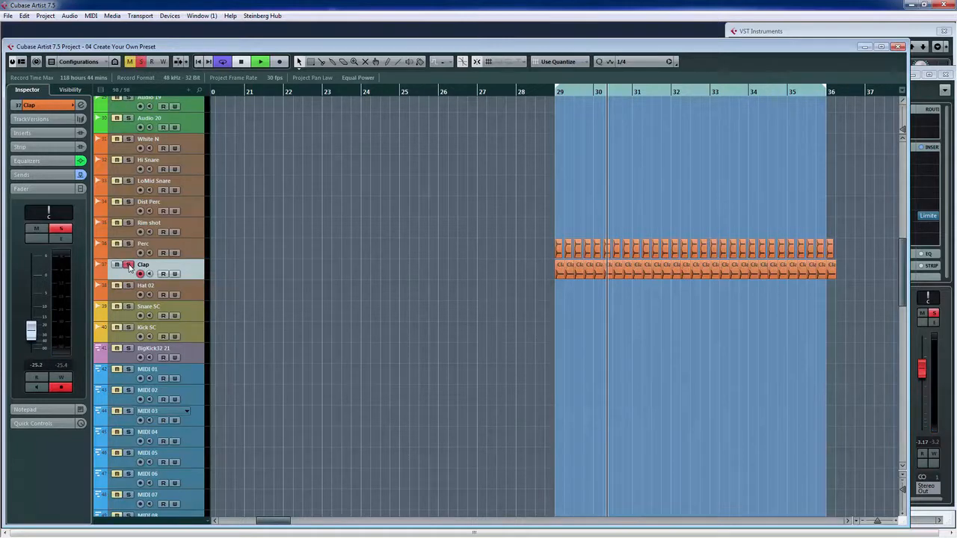
left_click(80, 106)
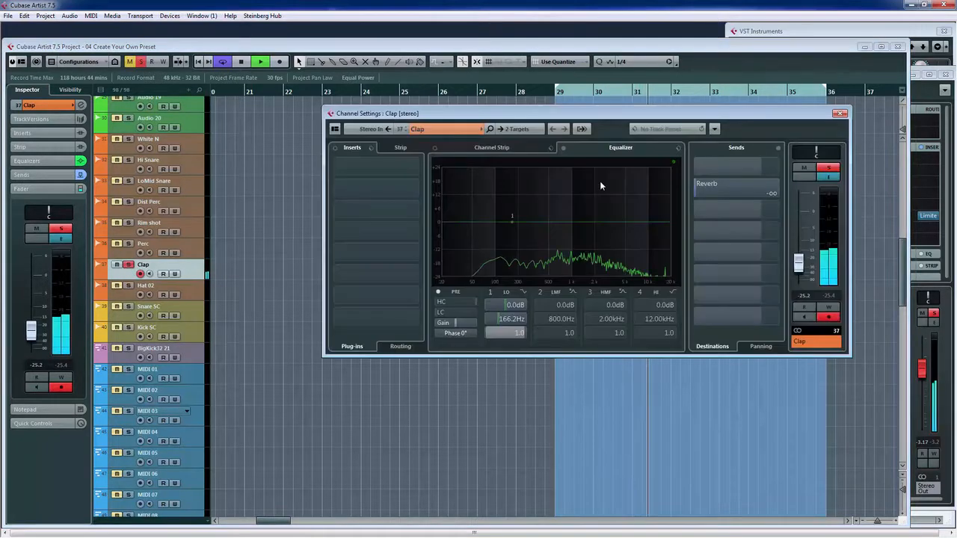
left_click_drag(698, 190, 730, 197)
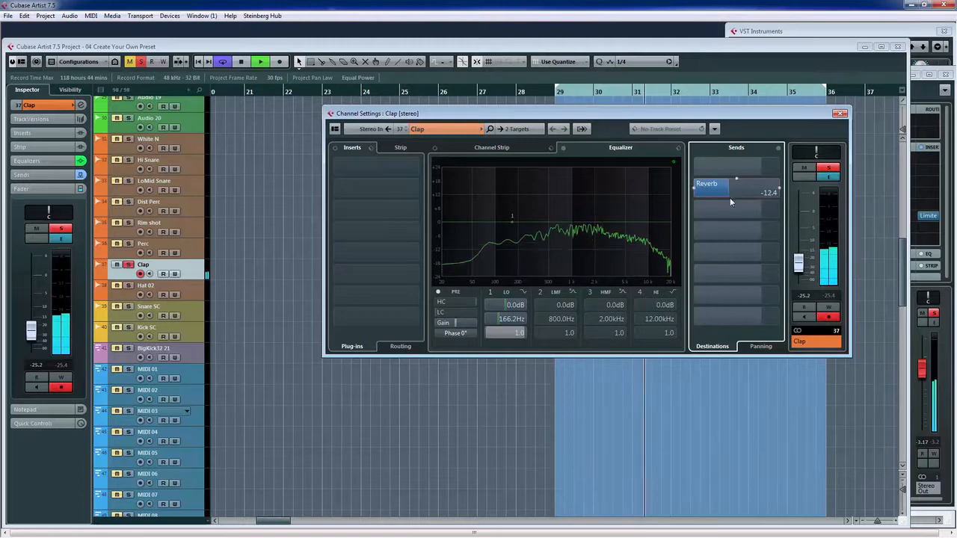
left_click(840, 114)
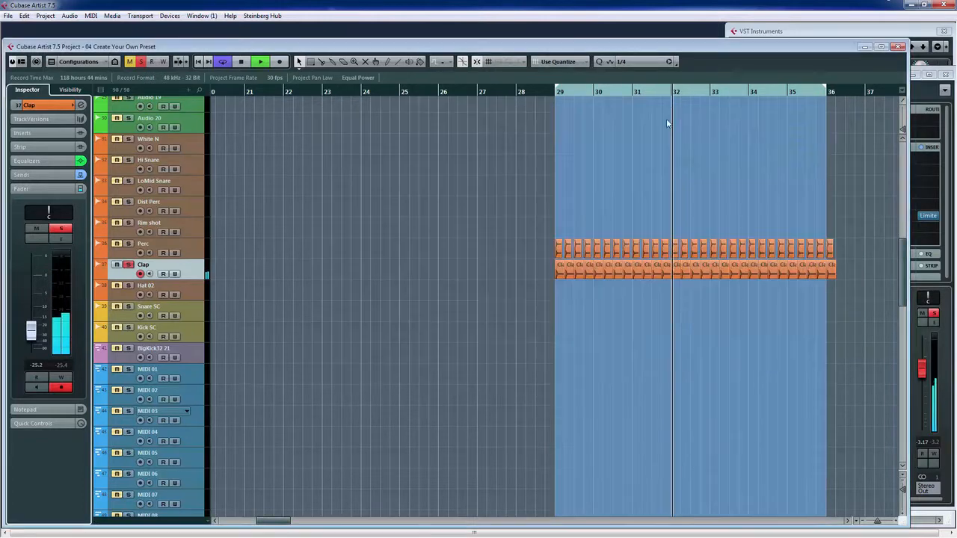
left_click(126, 267)
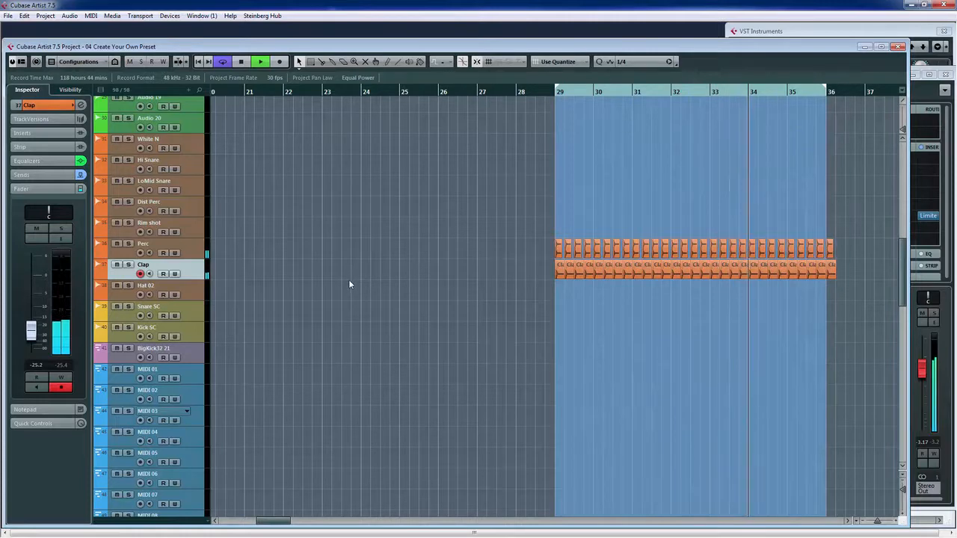
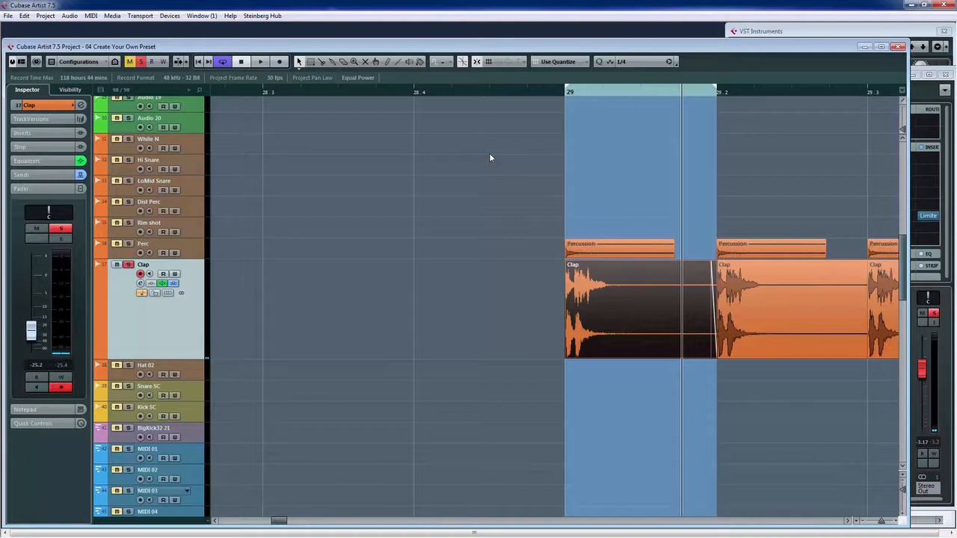
Try shifting the first clap slightly past bar 29 and extending its start back to the bar line, and undo both edits.
left_click_drag(552, 96, 555, 237)
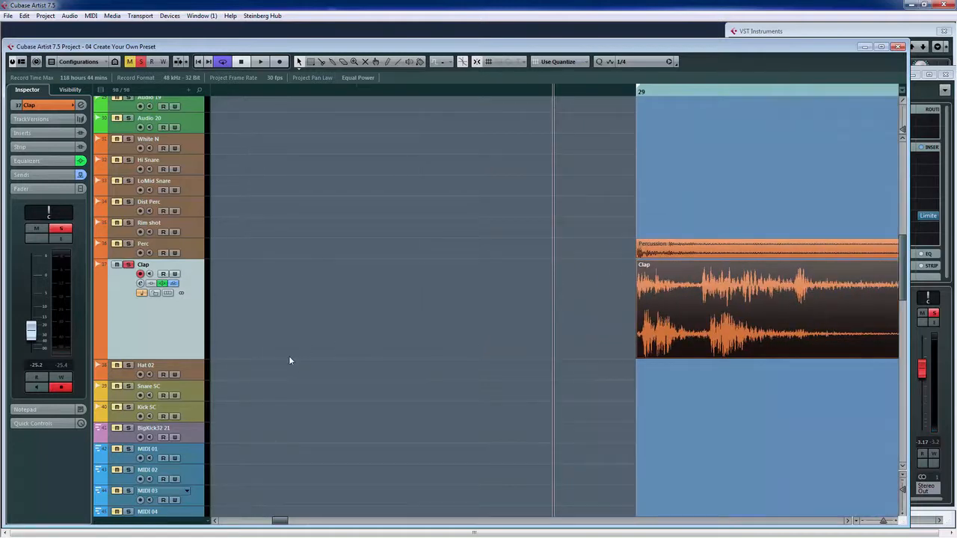
left_click_drag(196, 359, 198, 386)
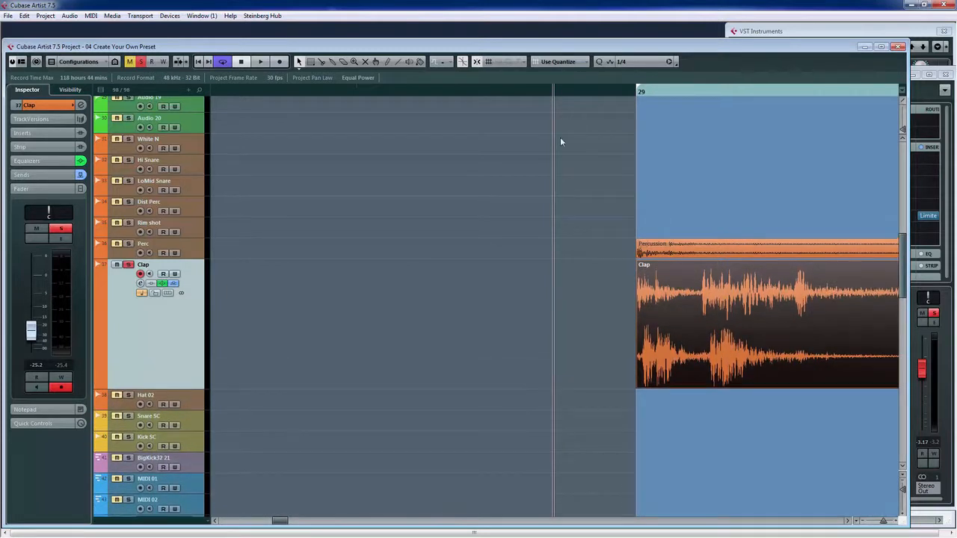
left_click_drag(622, 94, 622, 123)
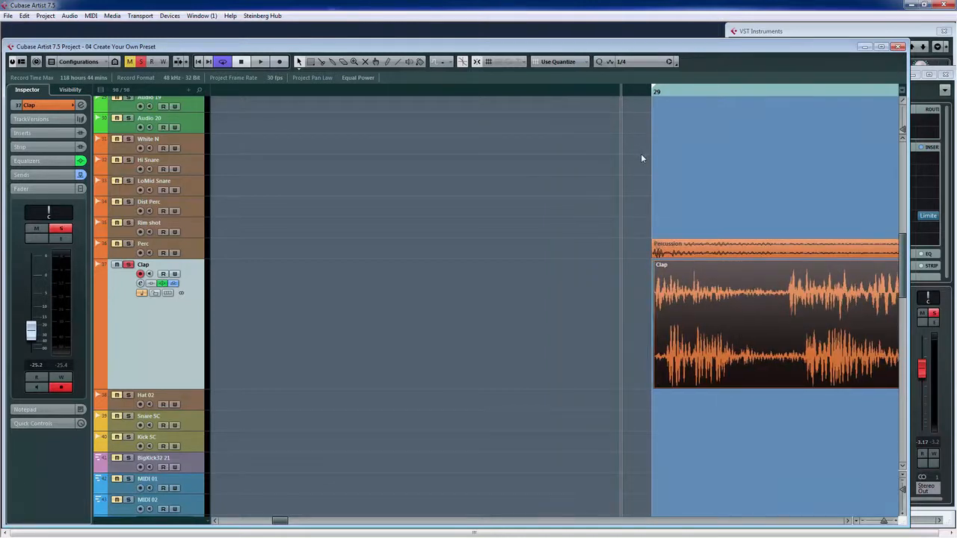
key("ctrl+Right")
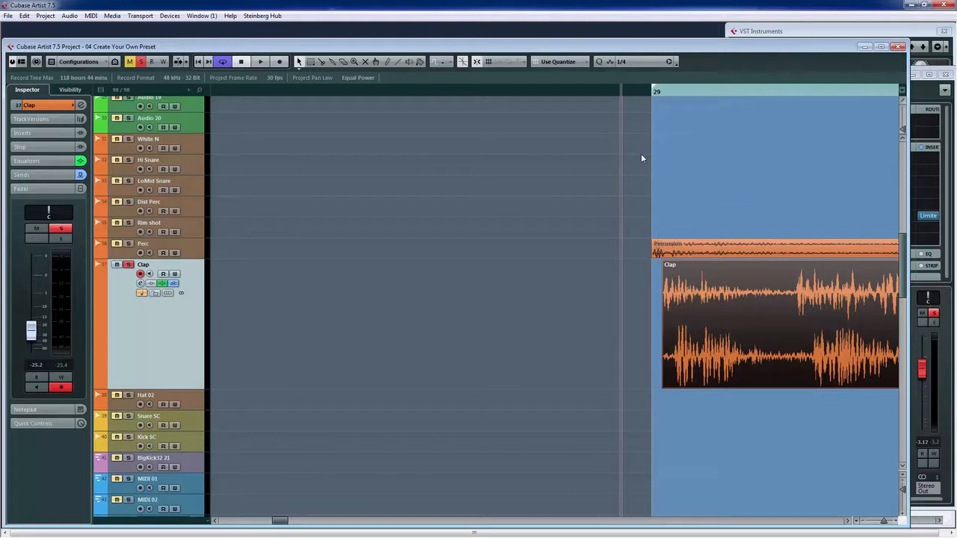
key("ctrl+Left")
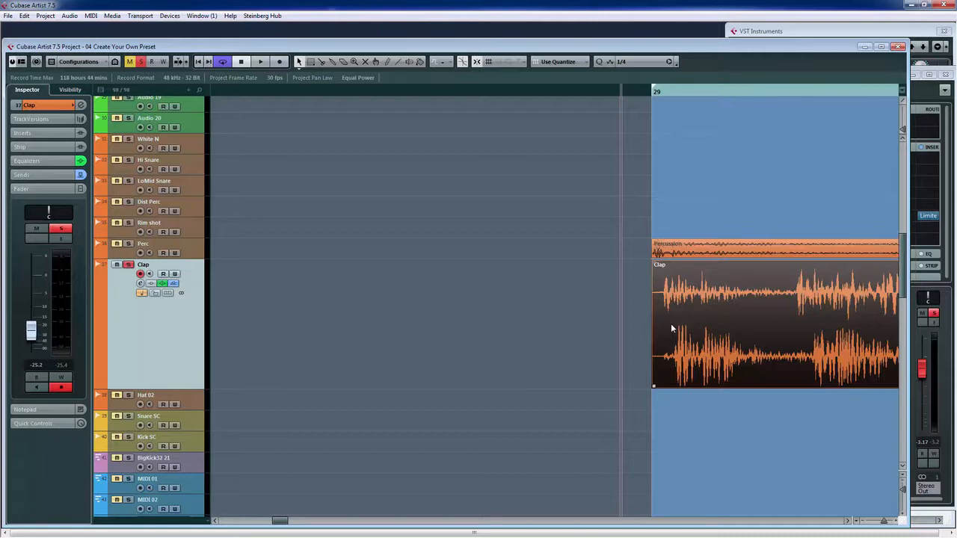
key("ctrl+z")
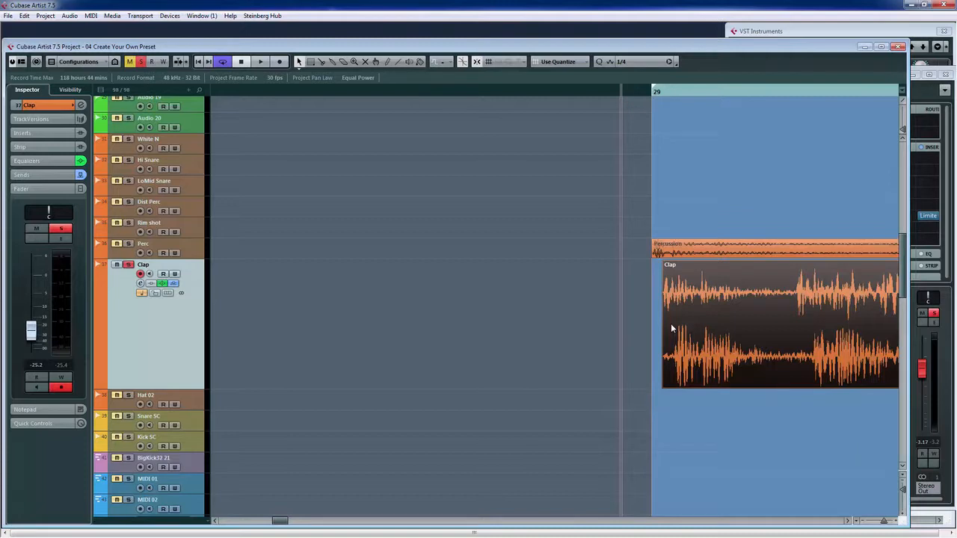
key("ctrl+z")
key("ctrl+z")
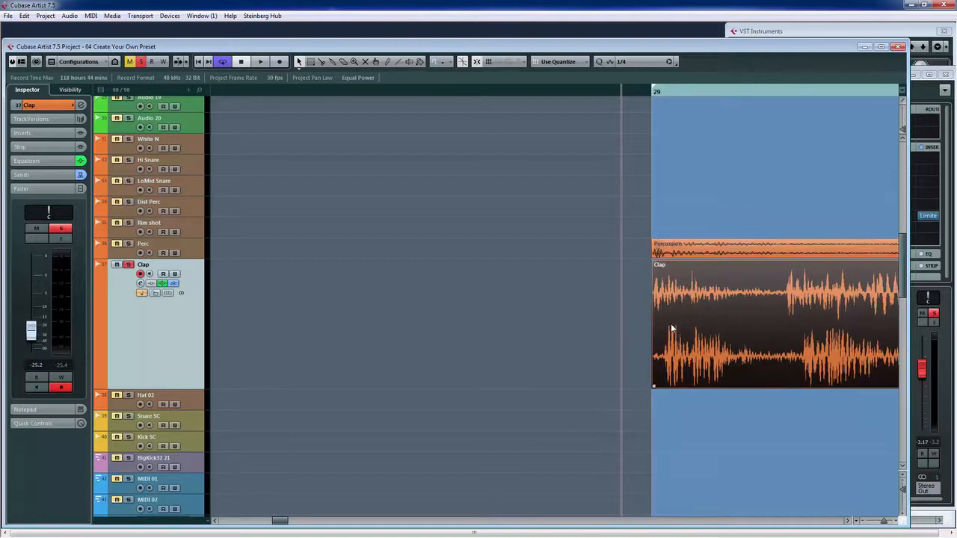
Compare the first clap with the untrimmed second clap by looping playback over each of their beats in bar 29.
left_click(864, 528)
left_click(864, 528)
left_click(864, 528)
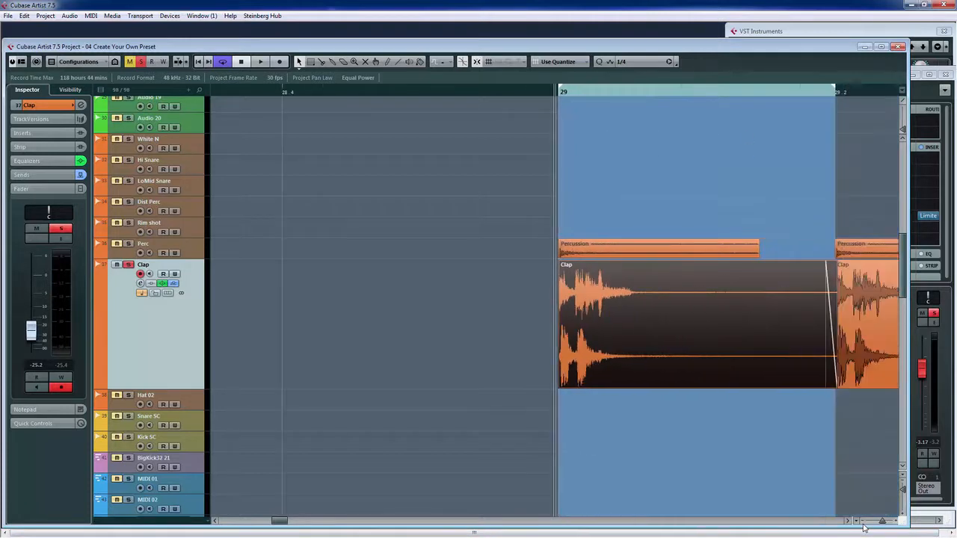
left_click(864, 528)
left_click(864, 528)
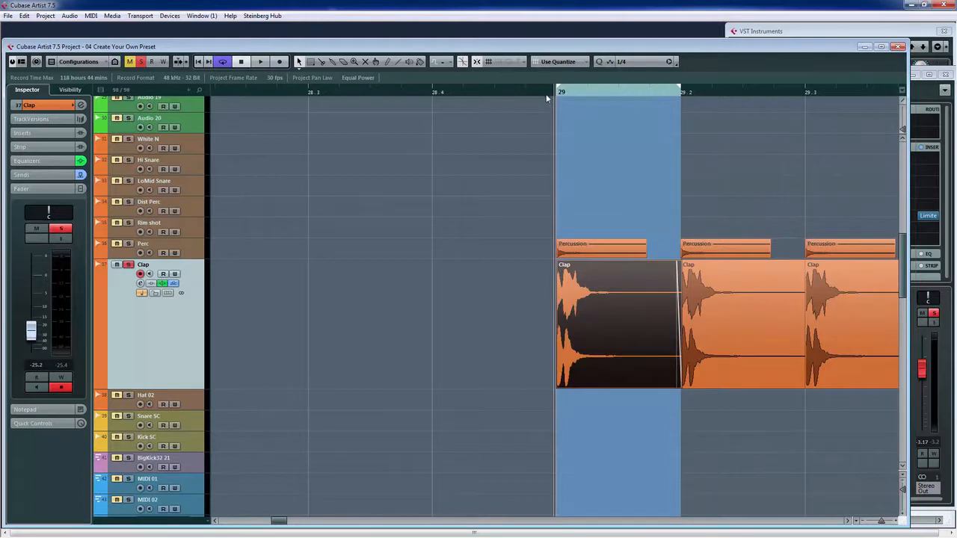
key("space")
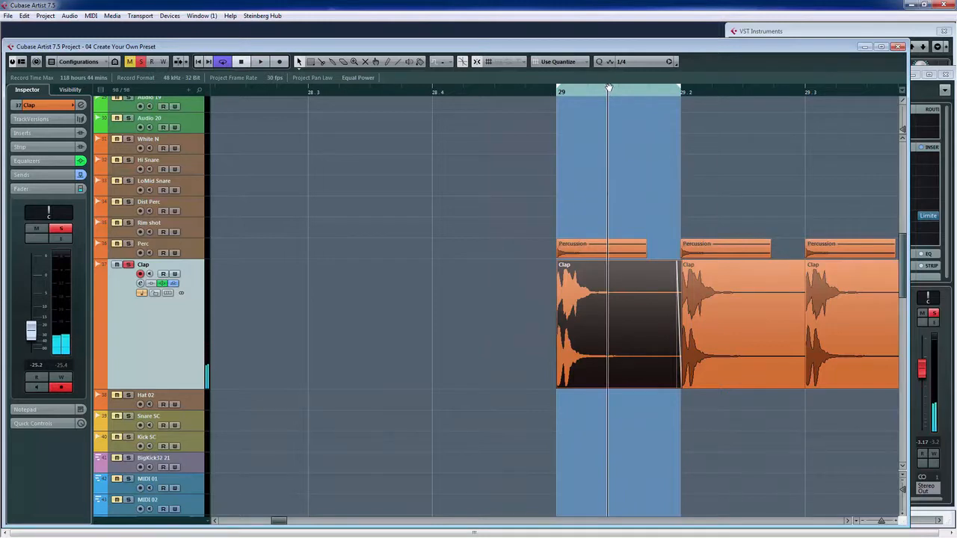
left_click_drag(609, 89, 701, 92)
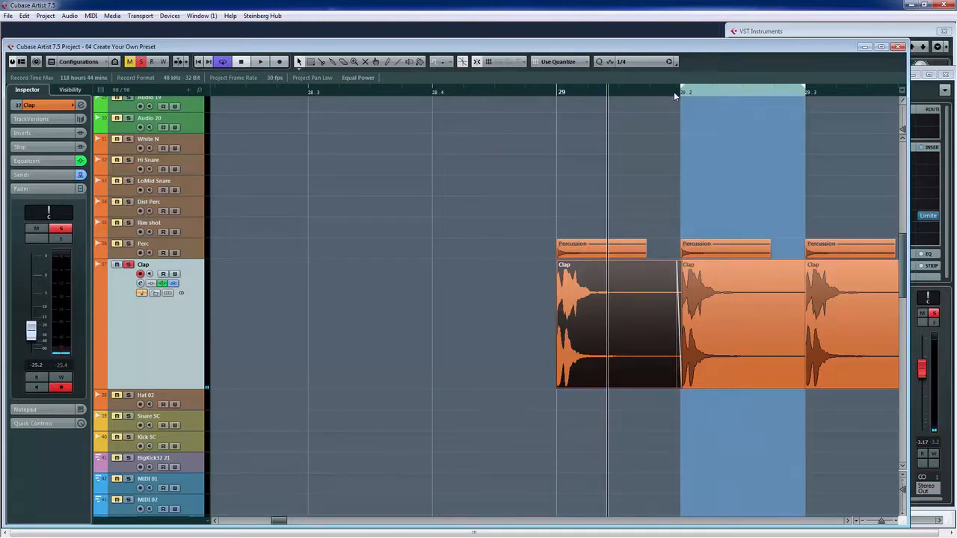
key("space")
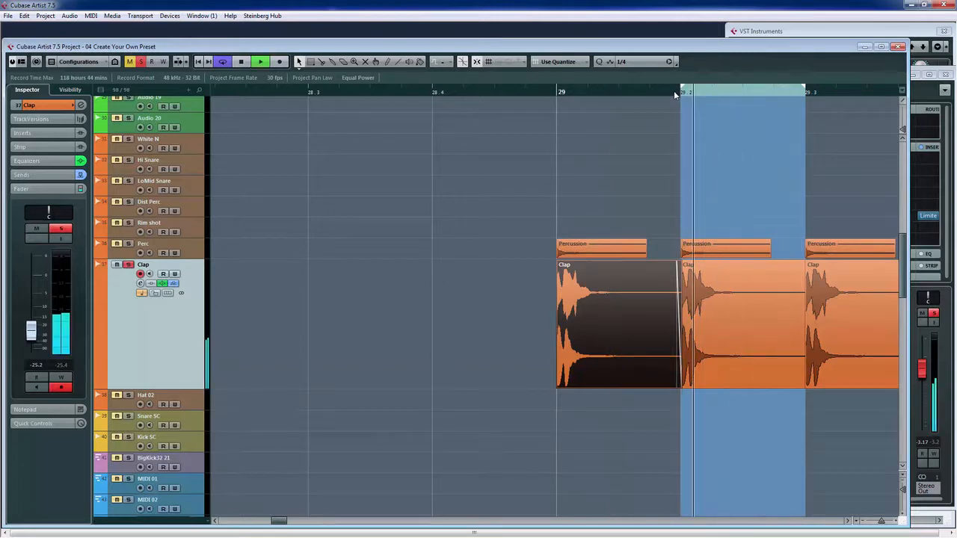
key("space")
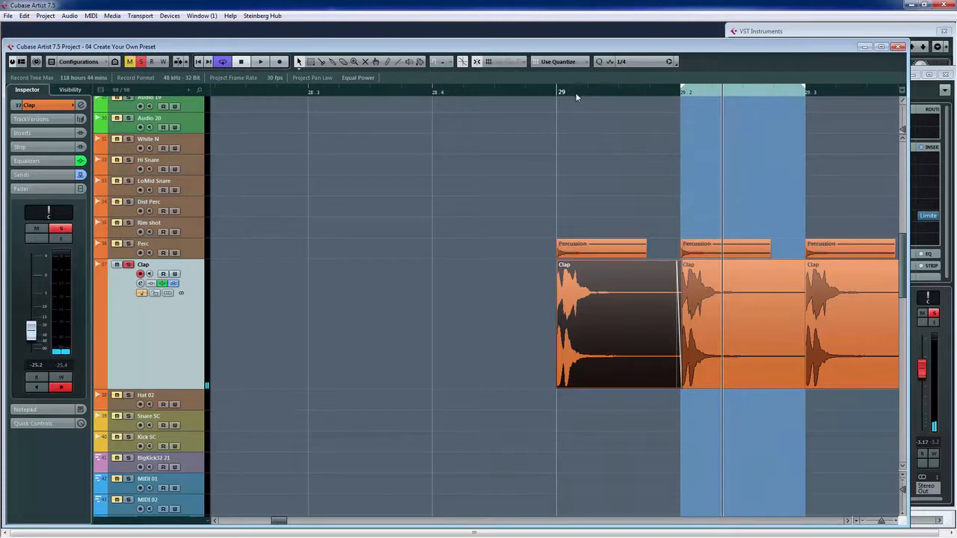
Delete all the claps after the first one on the Clap track.
left_click_drag(571, 93, 573, 57)
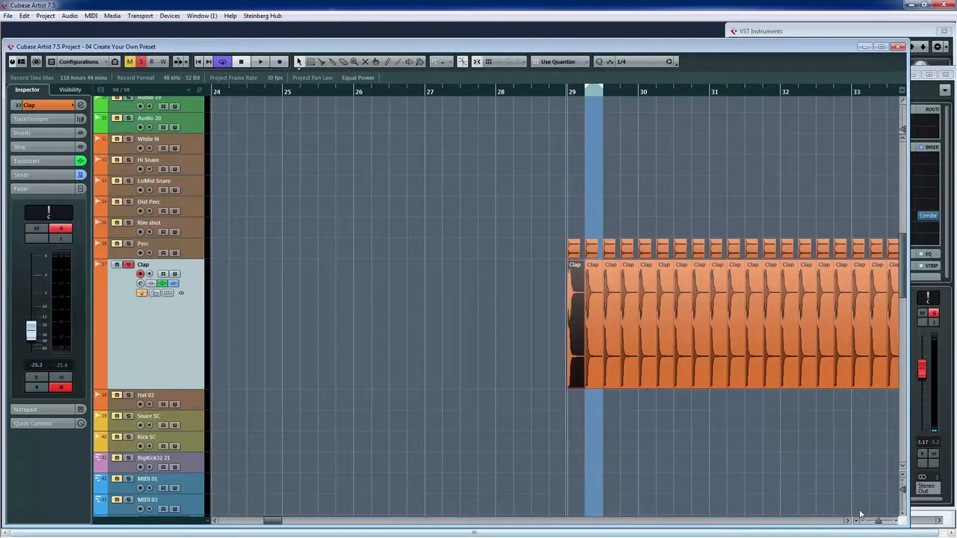
scroll(850, 522, "right", 4)
mouse_move(840, 340)
left_mouse_down()
mouse_move(309, 327)
mouse_move(342, 339)
left_mouse_up()
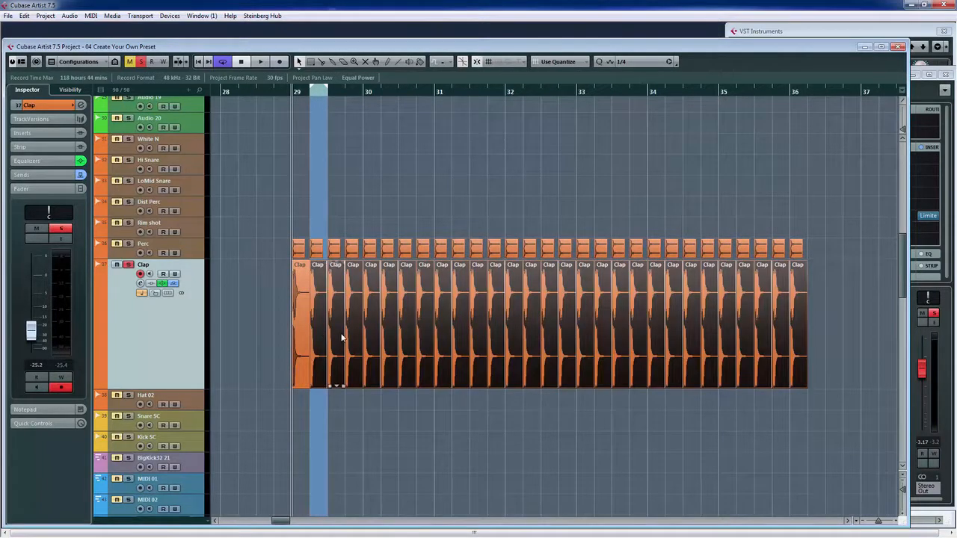
key("Delete")
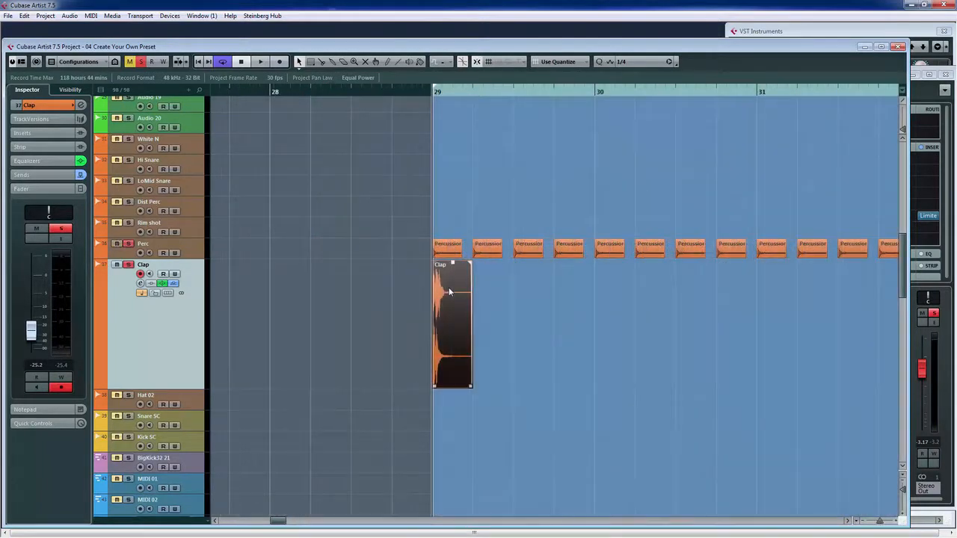
Copy the trimmed first clap repeatedly on every beat from bar 29 up to bar 37.
left_click_drag(449, 291, 548, 307)
mouse_move(630, 317)
left_mouse_down()
mouse_move(449, 306)
mouse_move(560, 321)
mouse_move(623, 315)
left_mouse_up()
left_click_drag(570, 90, 571, 39)
mouse_move(626, 303)
left_mouse_down()
mouse_move(545, 299)
mouse_move(617, 302)
left_mouse_up()
left_click_drag(703, 302, 485, 300)
left_click_drag(544, 314, 687, 302)
left_click(816, 250)
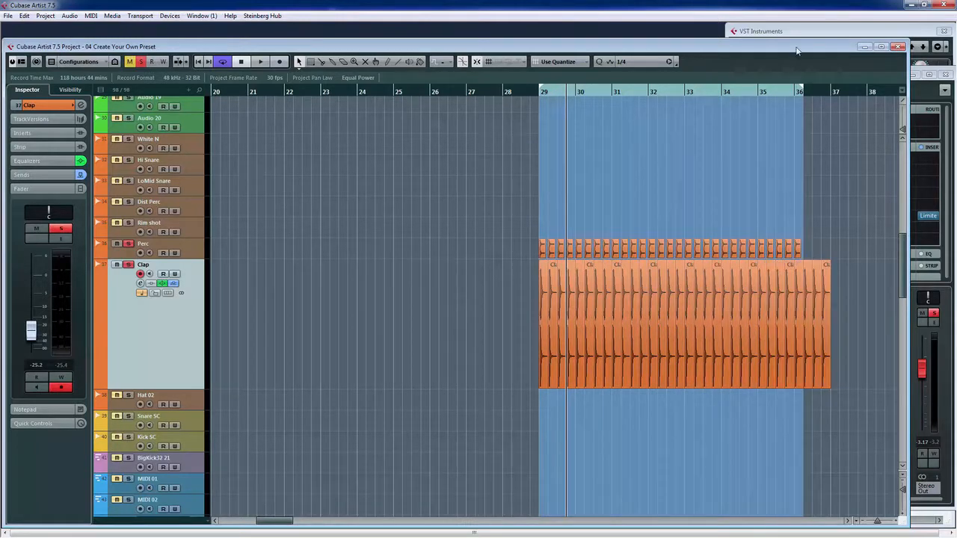
Delete the surplus claps beyond the last percussion hit in bar 36 and reduce the Clap track to normal height.
left_click_drag(790, 94, 786, 133)
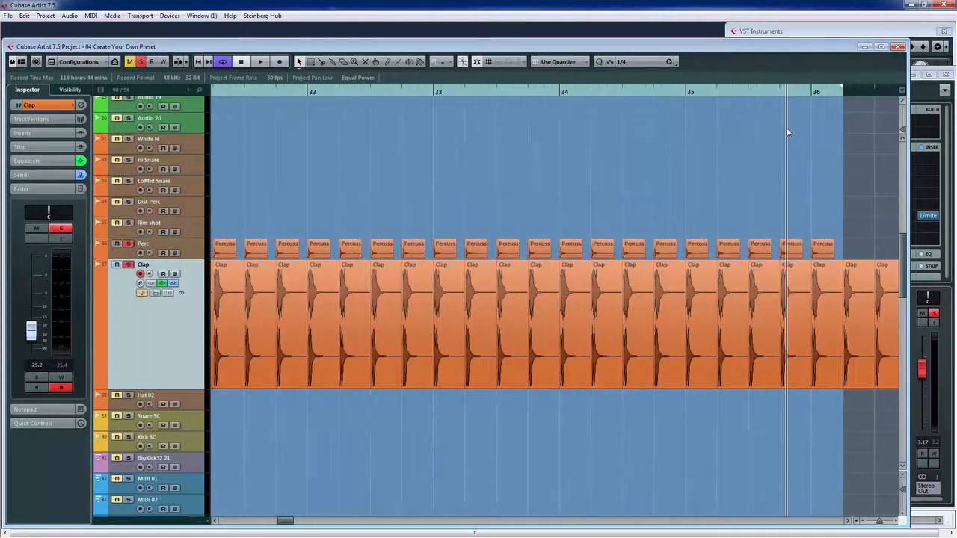
left_click_drag(870, 263, 862, 280)
key("Delete")
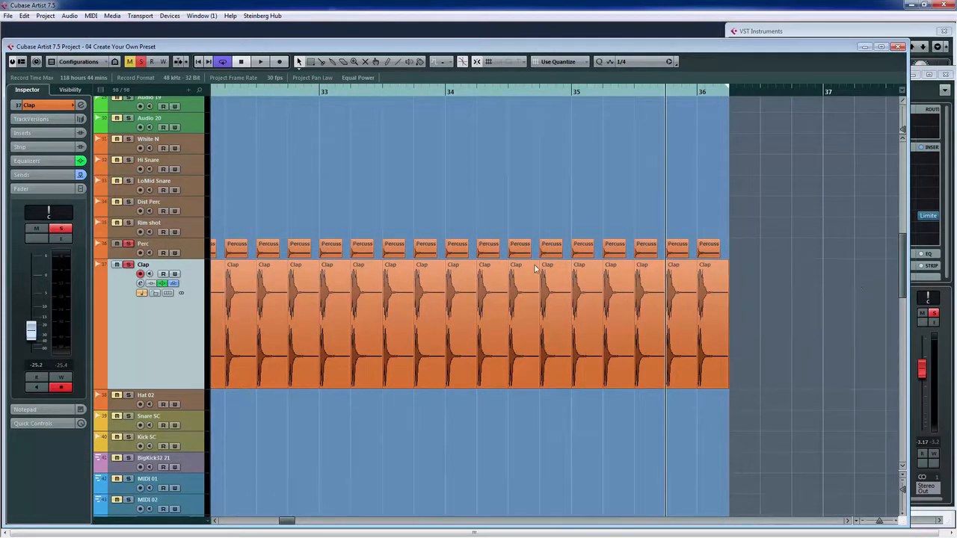
left_click_drag(176, 389, 180, 280)
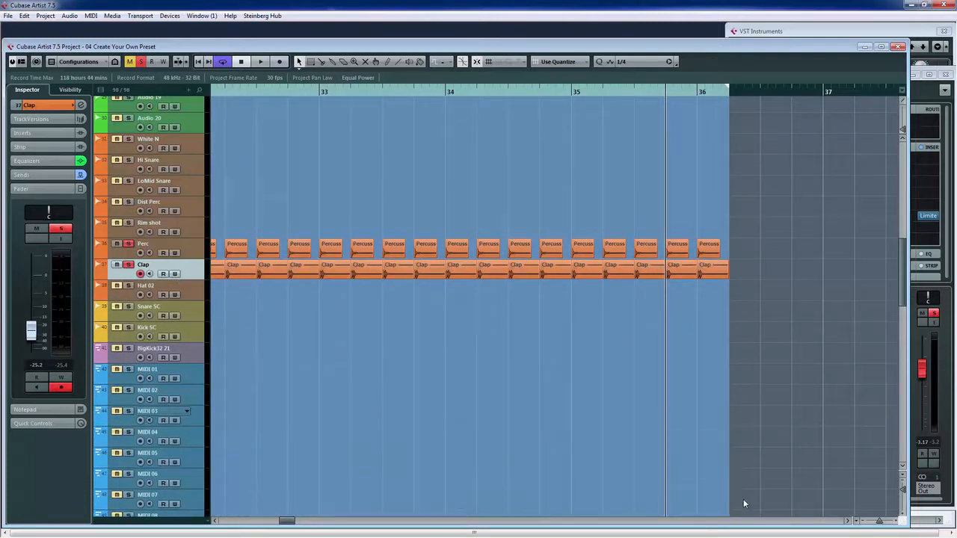
Play the soloed Perc and Clap layers from bar 29 and clear both solos.
left_click(864, 524)
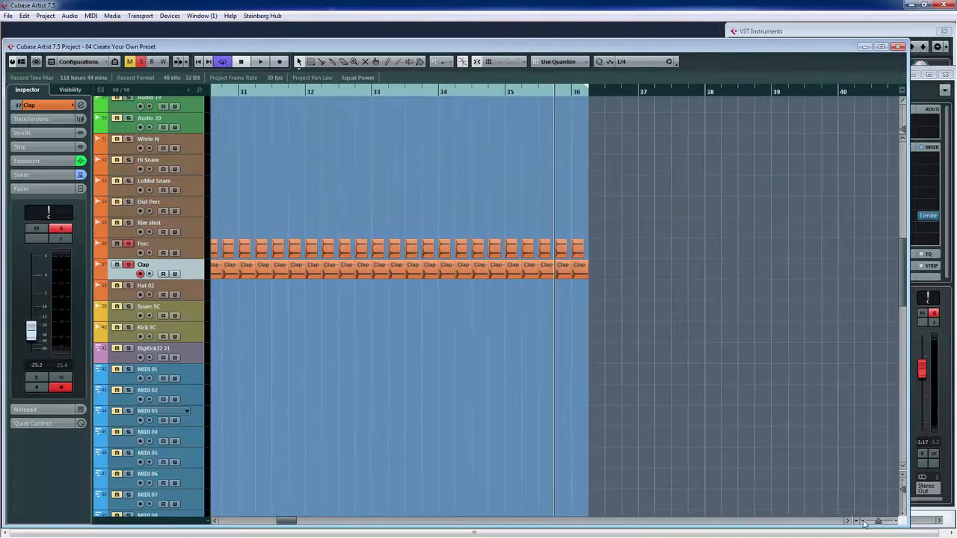
left_click(241, 92)
key("space")
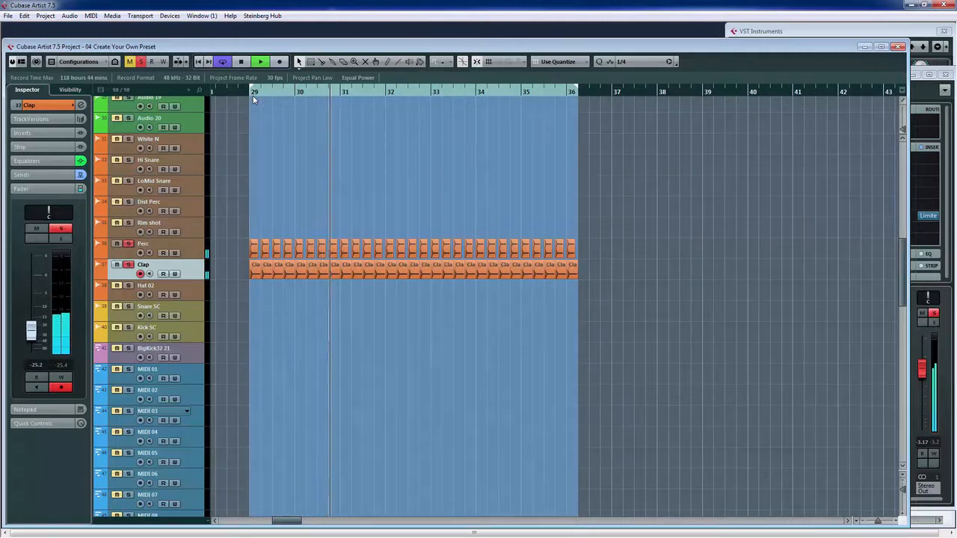
key("space")
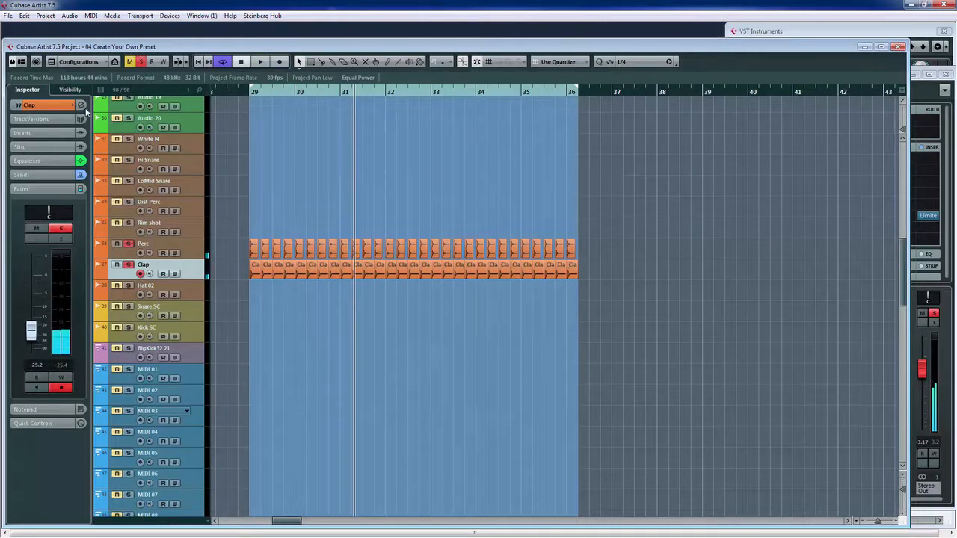
left_click(129, 244)
left_click(128, 265)
left_click(128, 266)
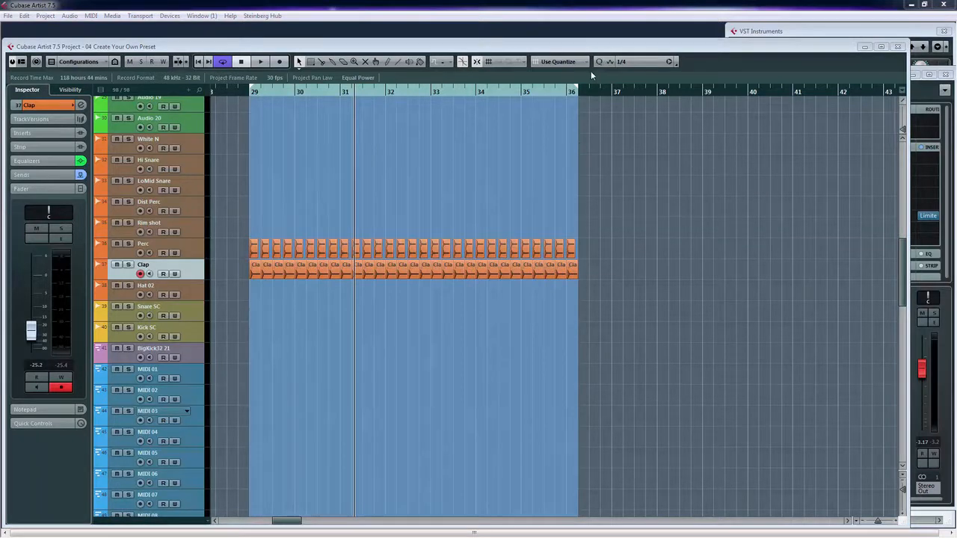
Set the cycle range to run from bar 37 to bar 44.
left_click_drag(577, 91, 782, 91)
left_click_drag(253, 91, 617, 110)
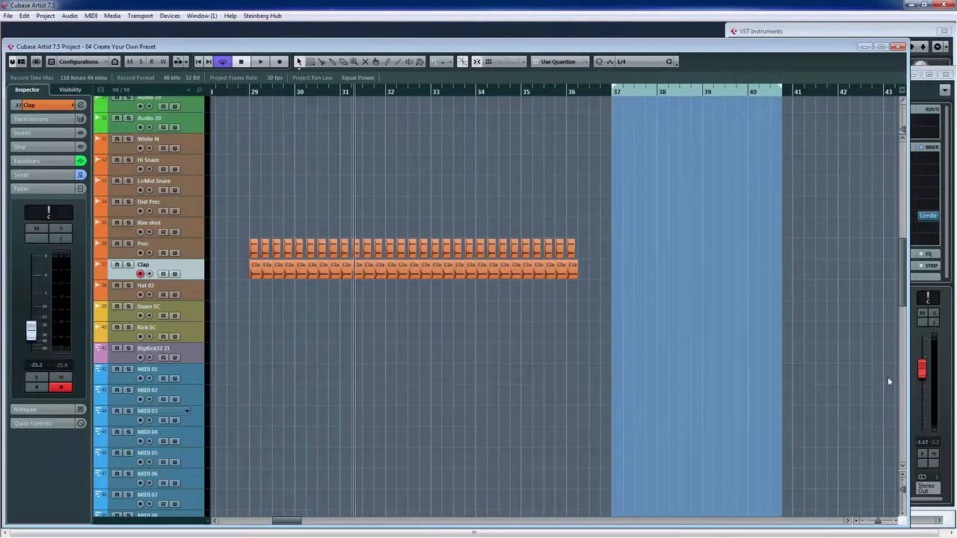
left_click(865, 523)
left_click(865, 523)
left_click_drag(291, 522, 306, 521)
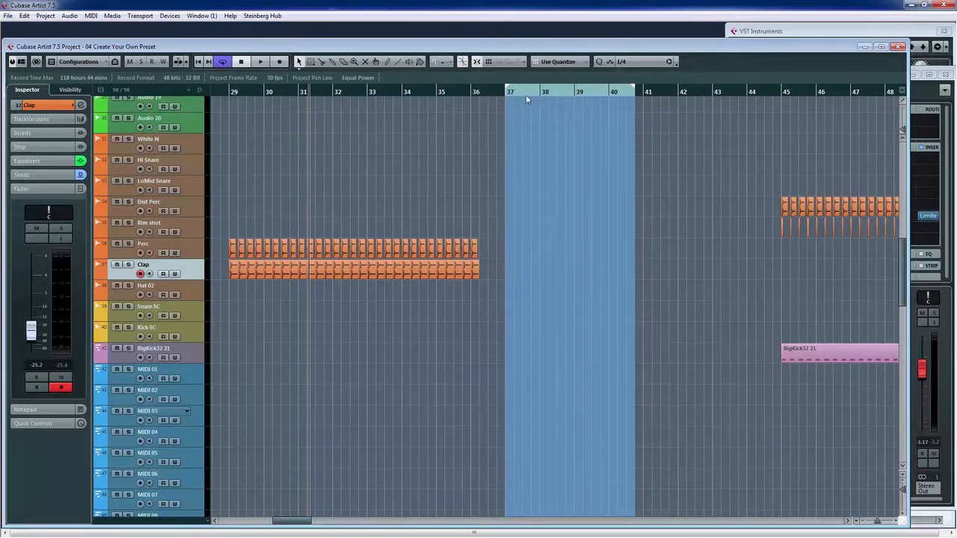
left_click(500, 94)
left_click_drag(499, 100, 500, 107)
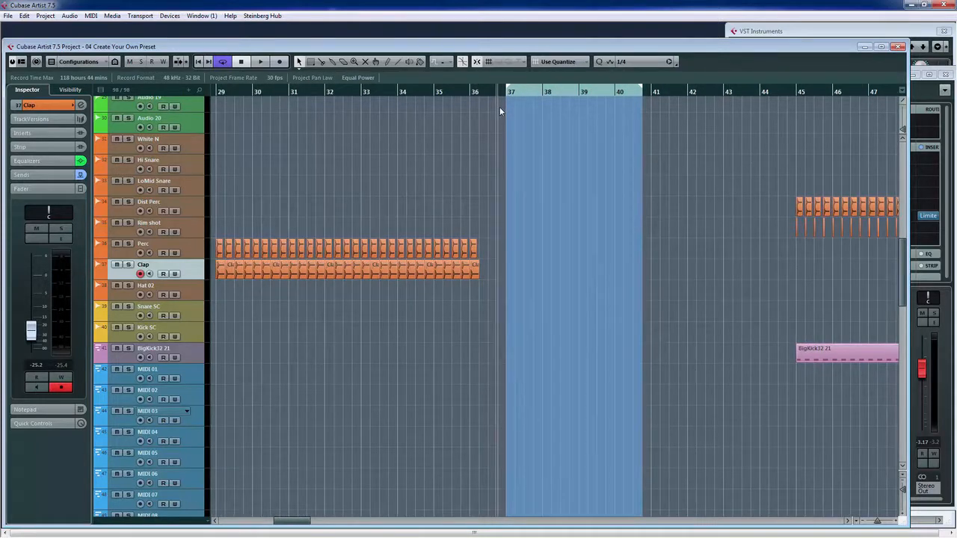
left_click_drag(641, 91, 760, 102)
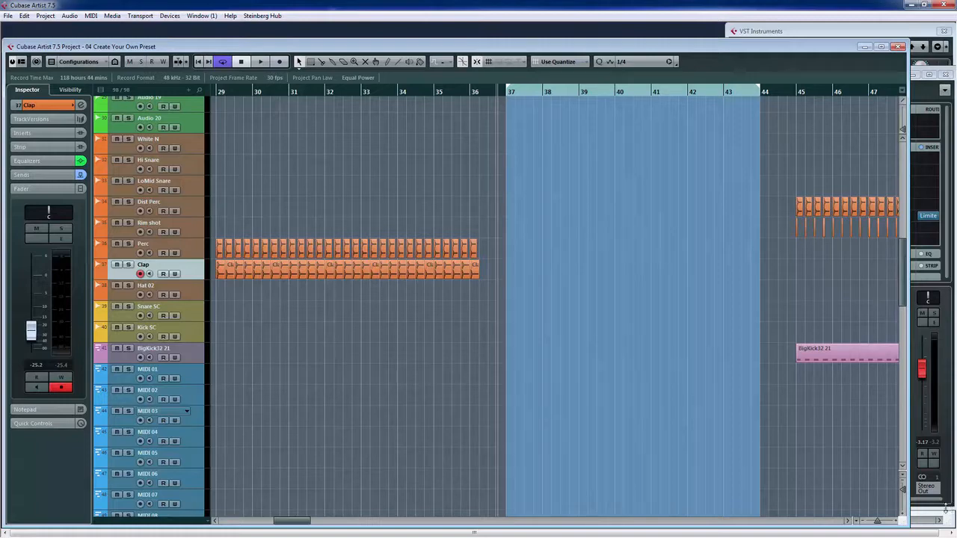
Place the Hi Snare and Lo Mid Snare samples from the Pool at bar 37 on their matching tracks and play them.
key("F3")
key("ctrl+p")
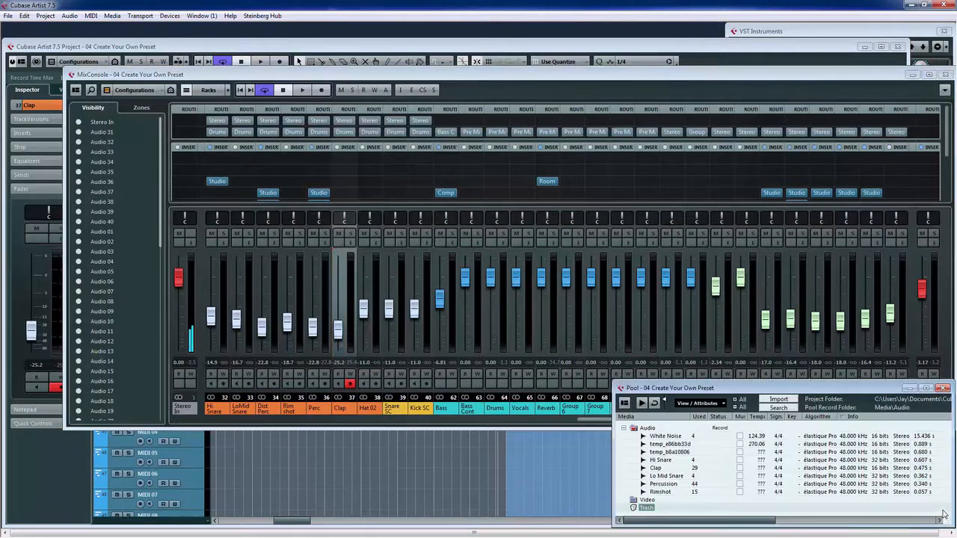
left_click(454, 449)
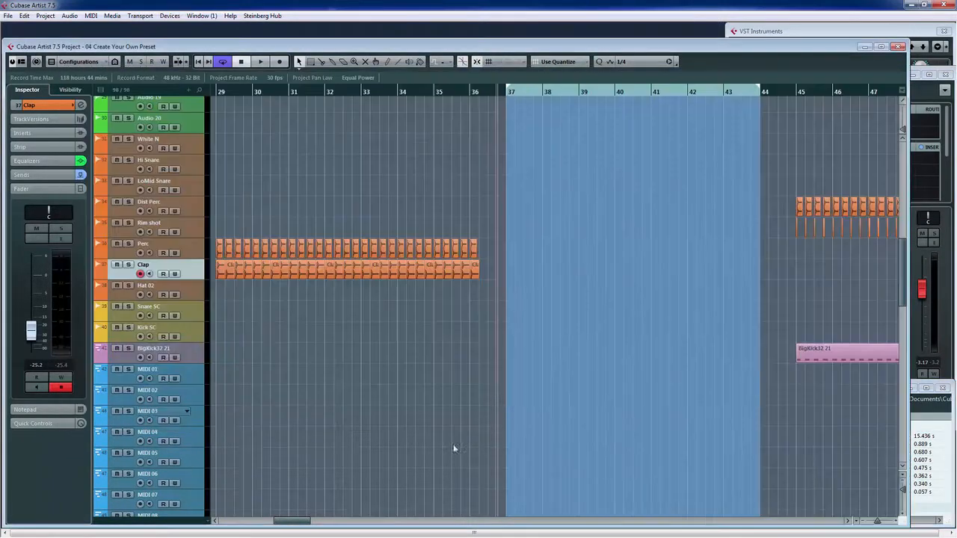
left_click(944, 492)
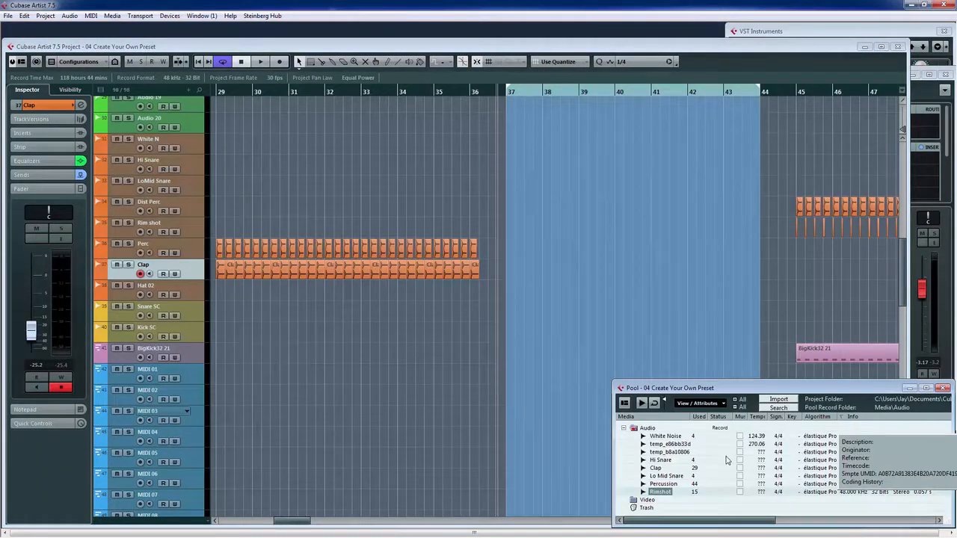
left_click(664, 469)
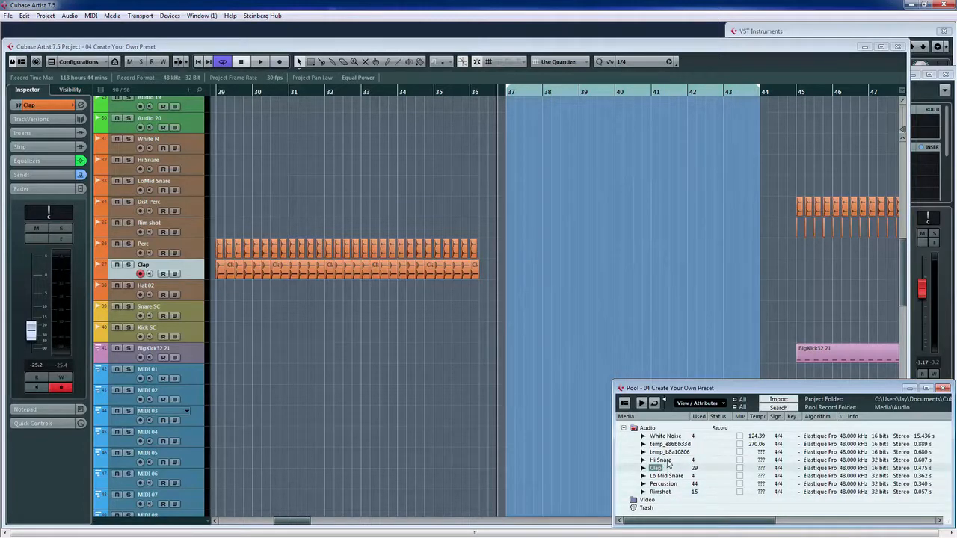
left_click(668, 460)
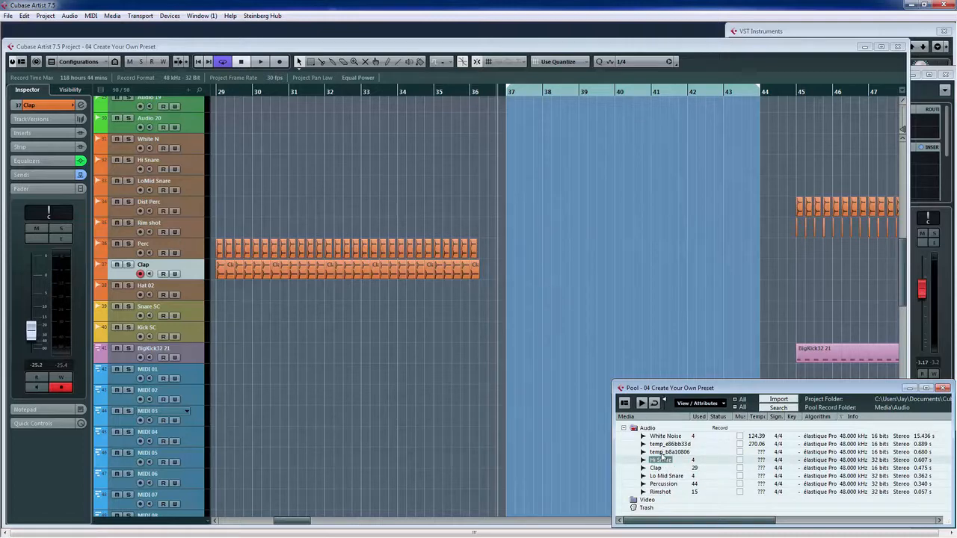
mouse_move(660, 459)
left_mouse_down()
mouse_move(506, 191)
mouse_move(510, 177)
left_mouse_up()
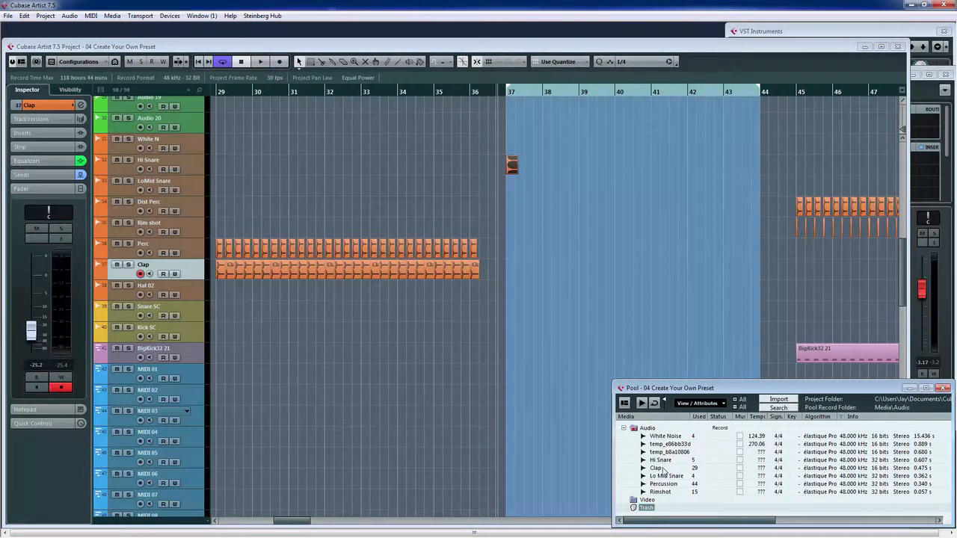
left_click(668, 477)
left_click_drag(670, 479, 507, 188)
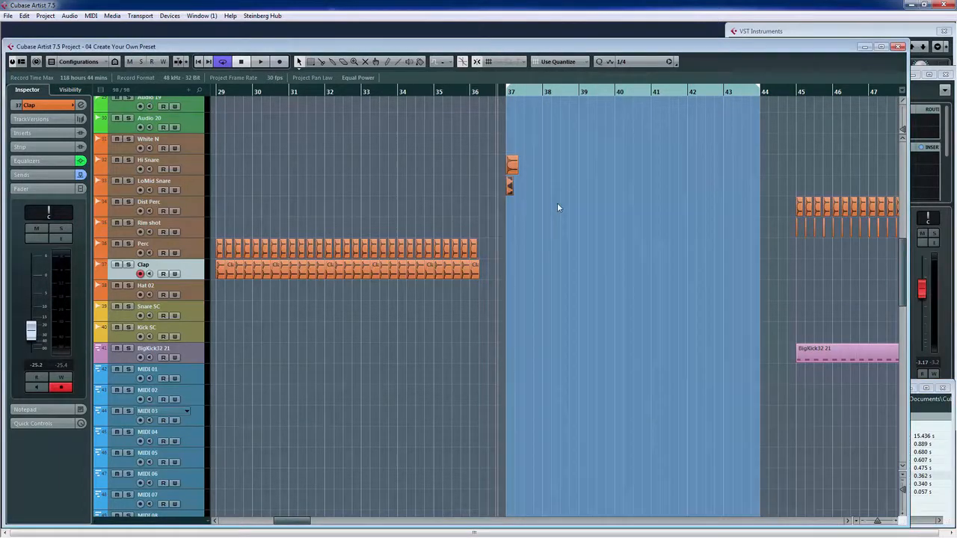
key("space")
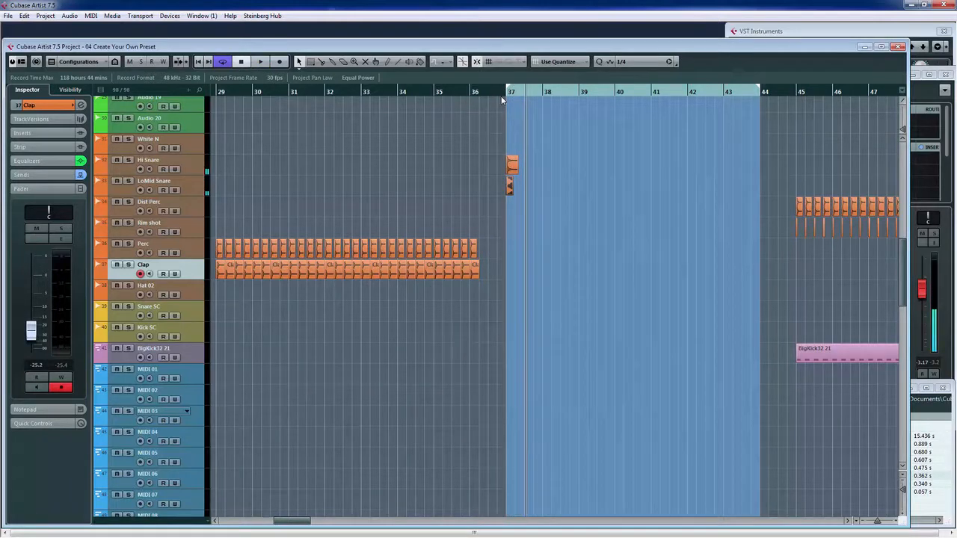
Trim the end of the Hi Snare event at bar 37 so that it lasts exactly one beat.
left_click(512, 163)
left_click_drag(494, 95, 492, 115)
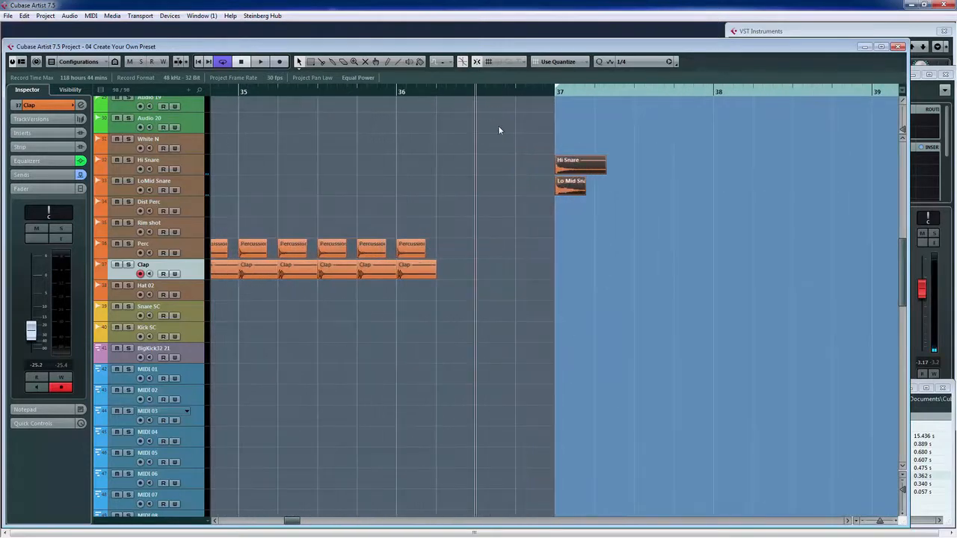
left_click(482, 178)
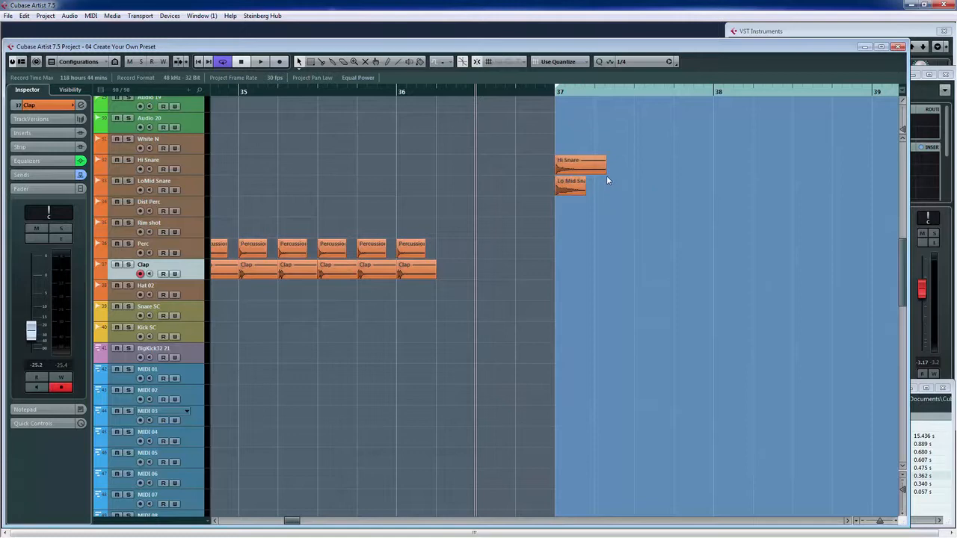
left_click_drag(605, 172, 595, 172)
left_click_drag(539, 93, 535, 79)
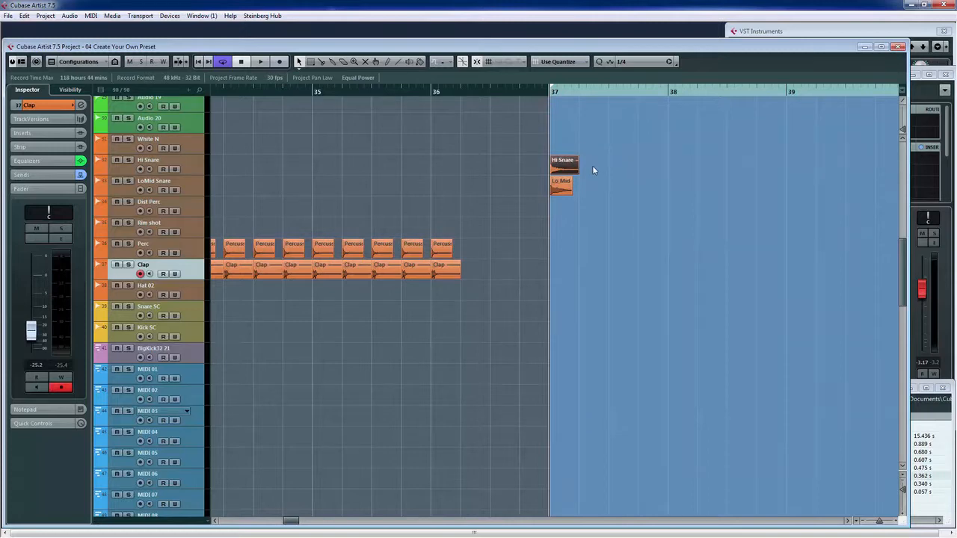
Duplicate the paired Hi Snare and Lo Mid Snare hits on every beat from bar 37 up to bar 41.
left_click_drag(589, 202, 589, 163)
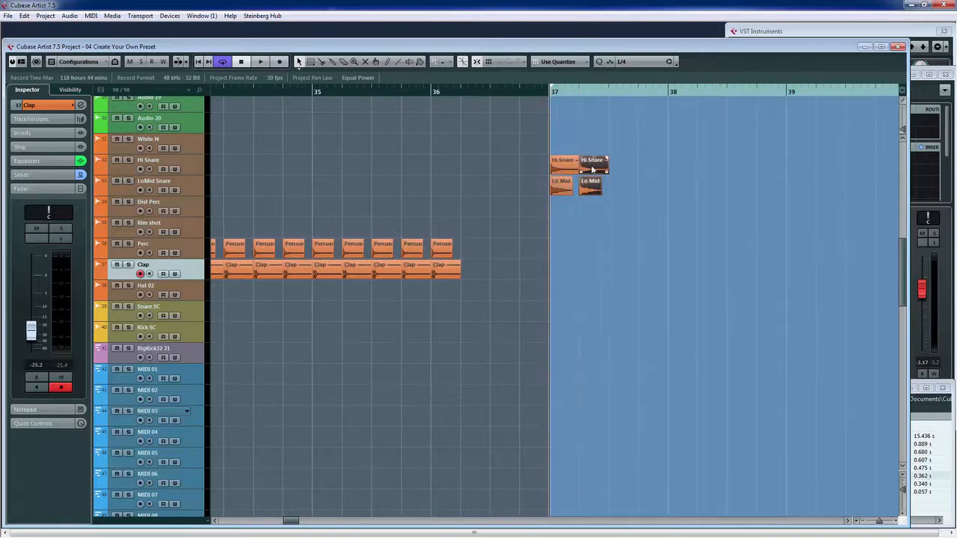
left_click_drag(612, 201, 621, 164)
mouse_move(543, 92)
left_mouse_down()
mouse_move(535, 74)
mouse_move(533, 82)
left_mouse_up()
left_click_drag(619, 214, 611, 164)
left_click_drag(678, 210, 544, 151)
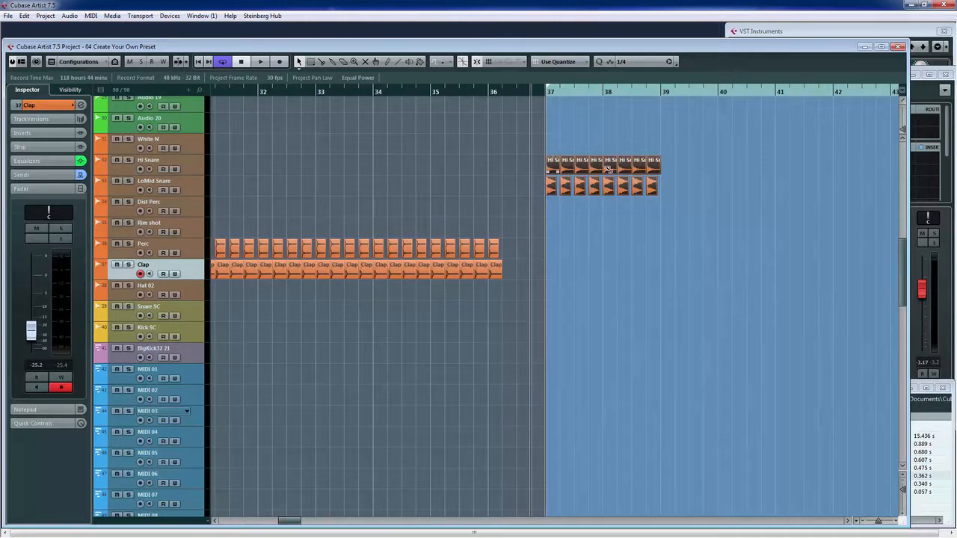
key("ctrl+d")
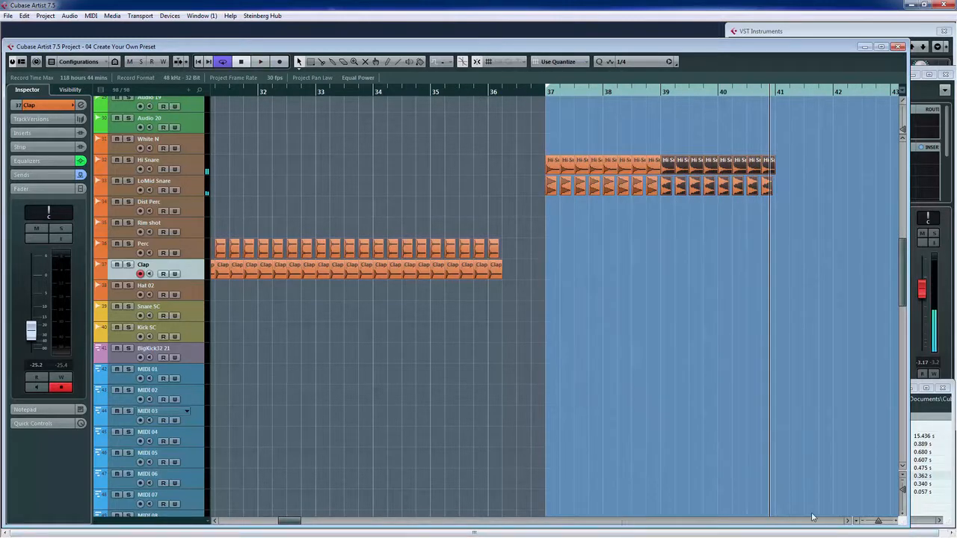
Copy the whole four-bar block of snare hits on both snare tracks from bar 37 to bar 41.
left_click(865, 521)
left_click(865, 522)
left_click(865, 521)
left_click(865, 521)
left_click(865, 521)
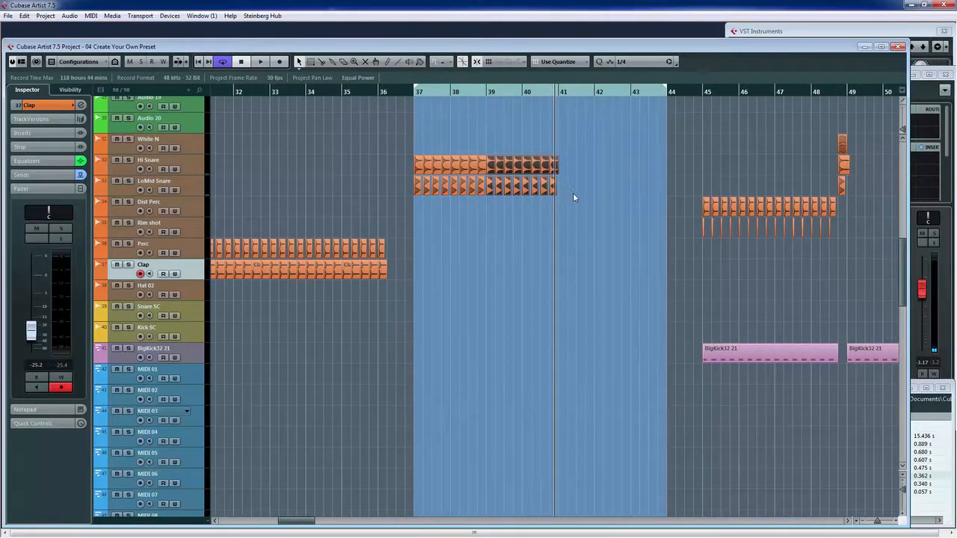
left_click_drag(582, 203, 405, 151)
left_click(402, 98)
key("h")
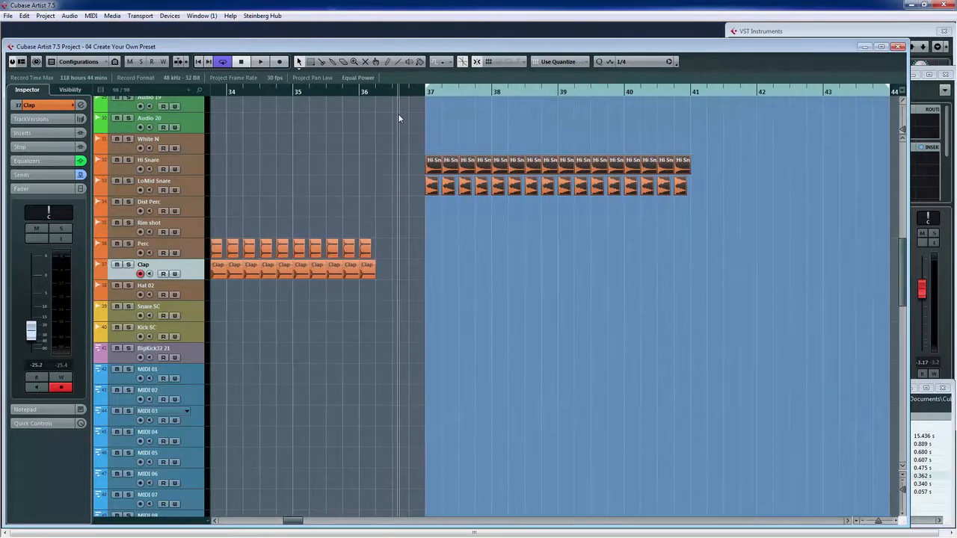
key("g")
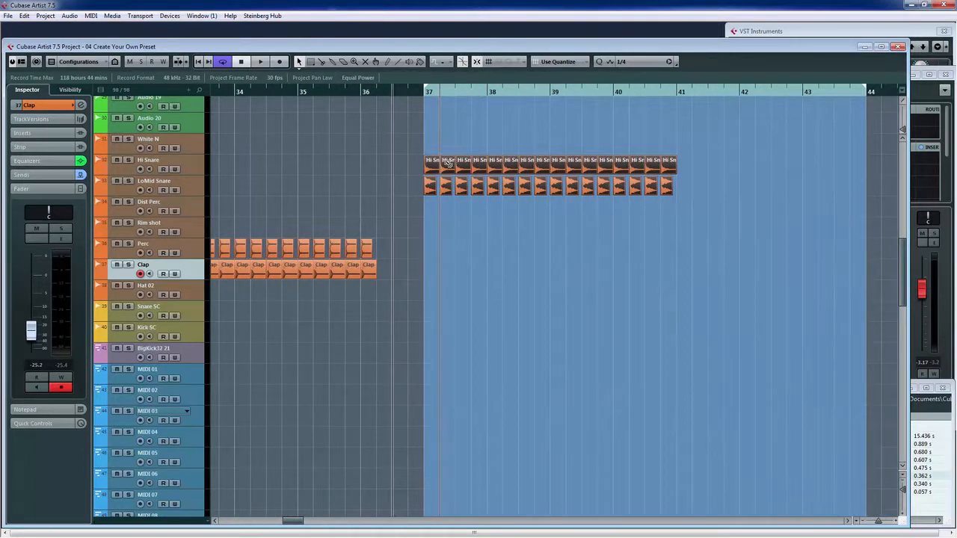
left_click_drag(527, 172, 680, 174)
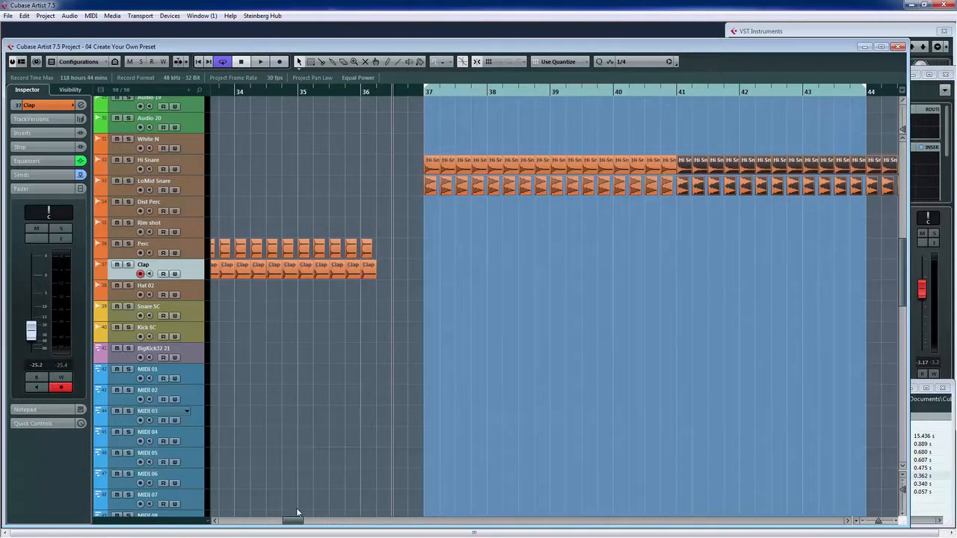
Delete the Hi Snare and Lo Mid Snare hits in bar 44.
left_click_drag(297, 519, 300, 518)
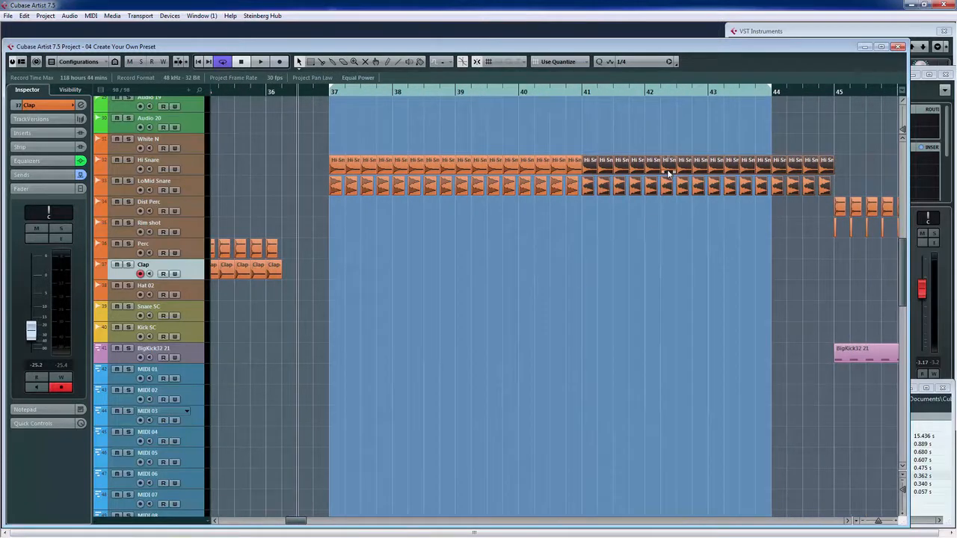
left_click_drag(777, 146, 828, 196)
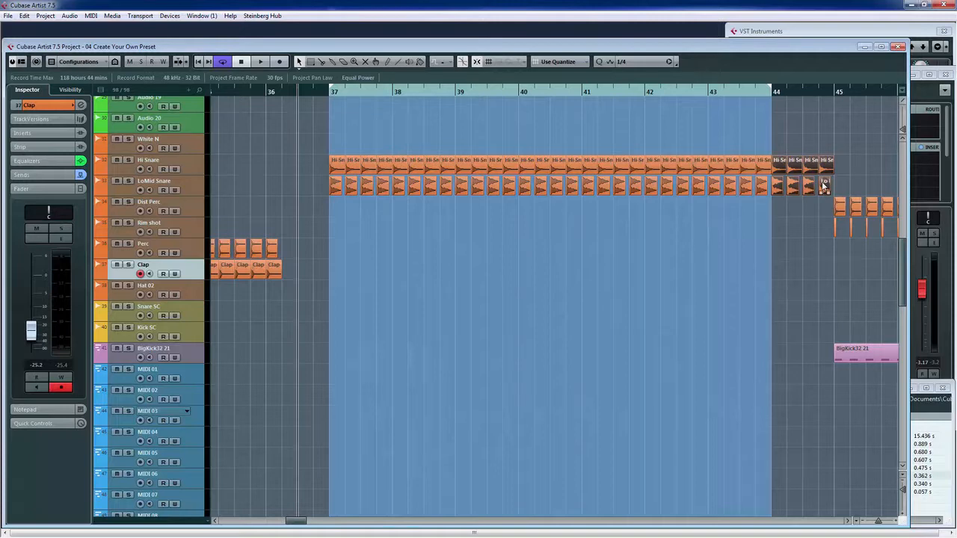
key("Delete")
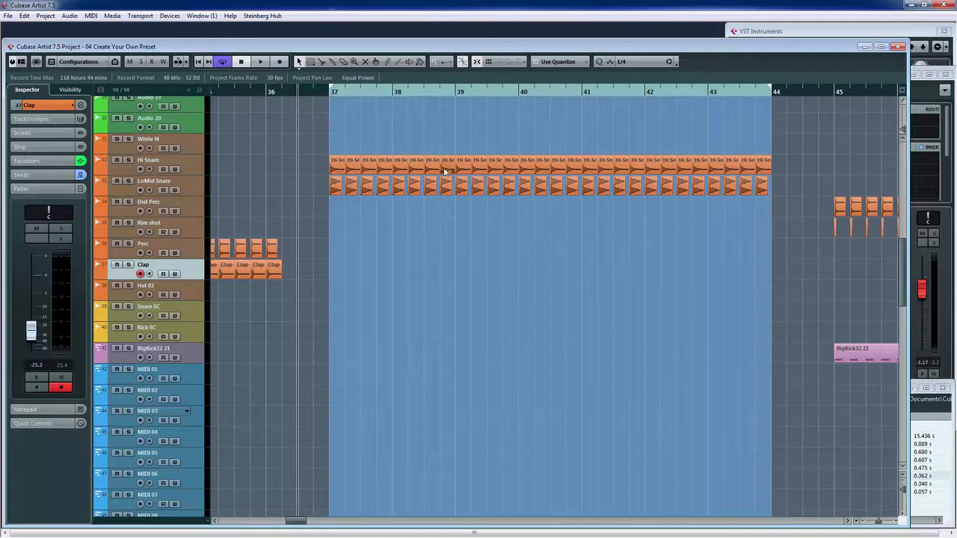
Set the quantize value to 1/16 and shorten all snare hits from bar 41 to bar 44, with the Hi Snares at half a beat.
left_click_drag(589, 139, 771, 197)
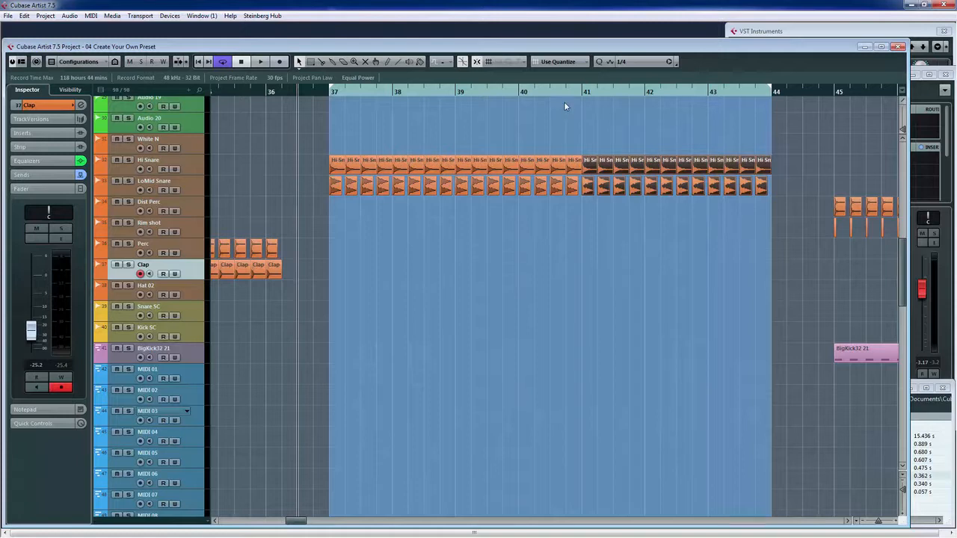
left_click_drag(565, 92, 565, 127)
left_click(629, 62)
left_click(642, 120)
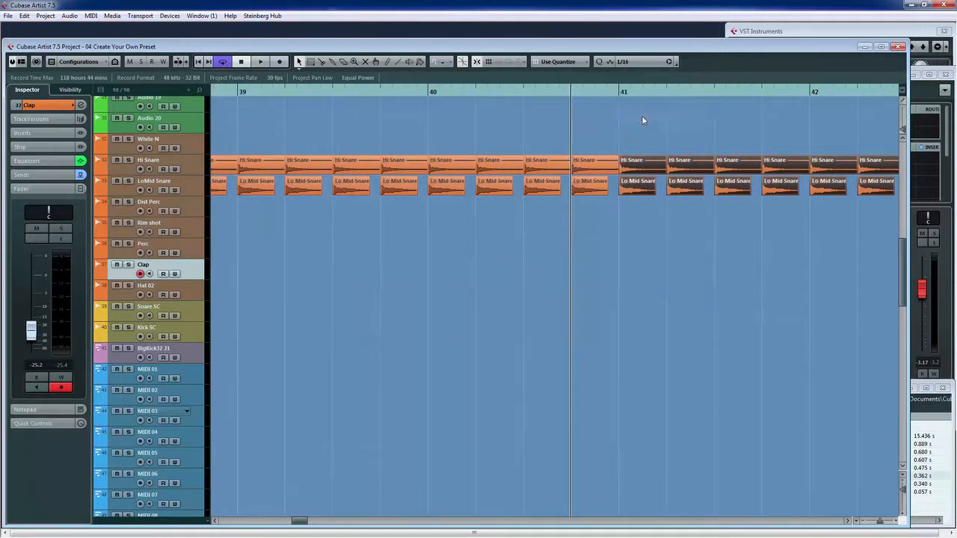
left_click_drag(654, 193, 632, 192)
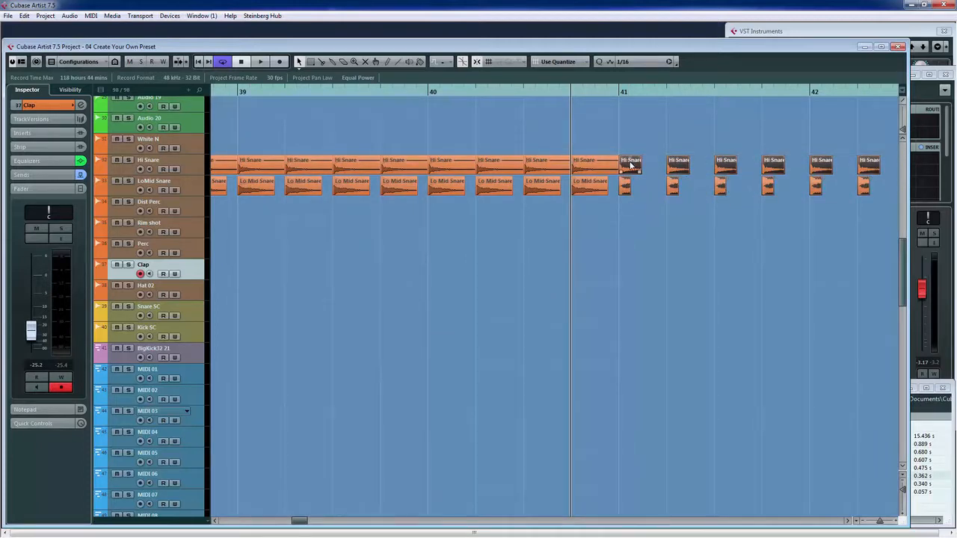
Copy the shortened snare hits half a beat later to double the rhythm from bar 41, and play from bar 40.
left_click_drag(631, 165, 654, 170)
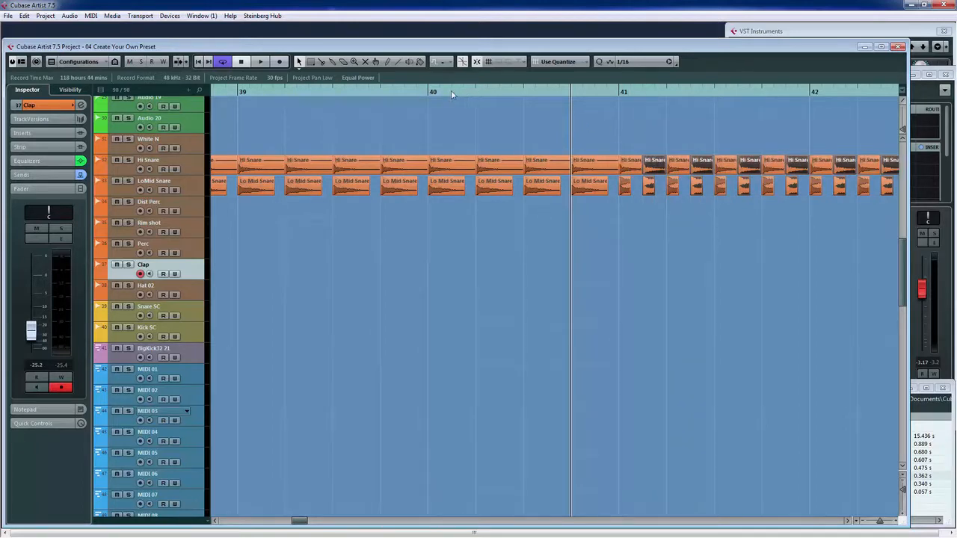
double_click(424, 91)
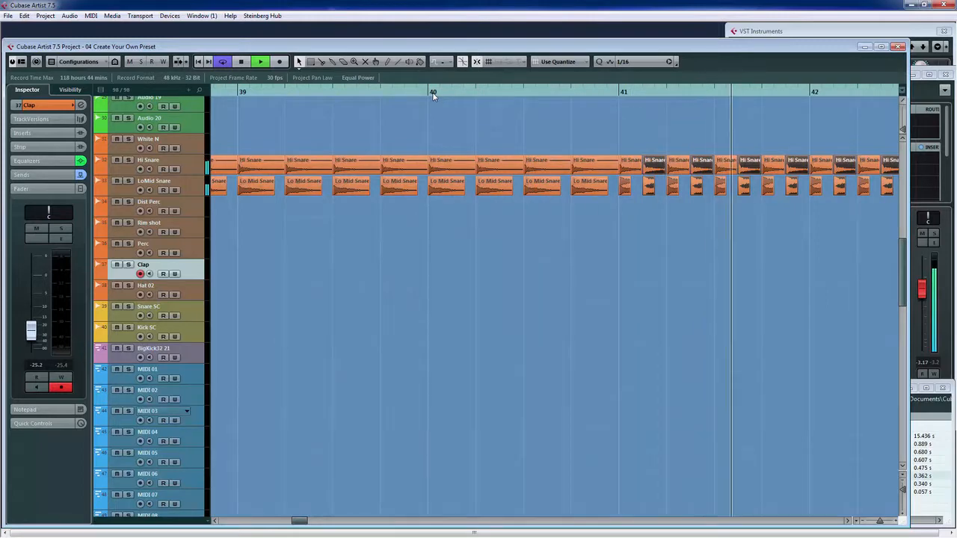
Shorten all the hits on both snare tracks in bar 43, with the Hi Snares at a quarter beat.
left_click(865, 523)
left_click(864, 522)
left_click(864, 522)
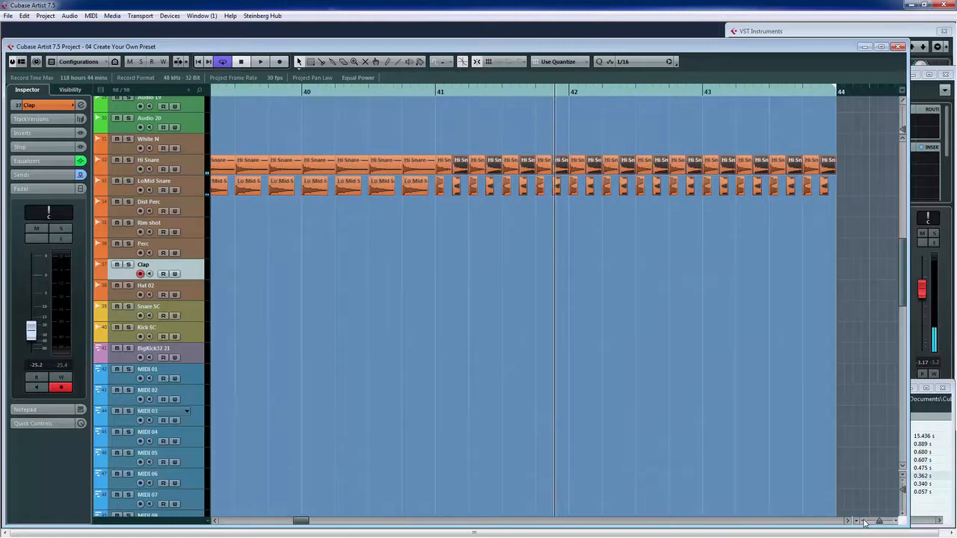
left_click(864, 522)
left_click(865, 522)
left_click(864, 522)
left_click(864, 522)
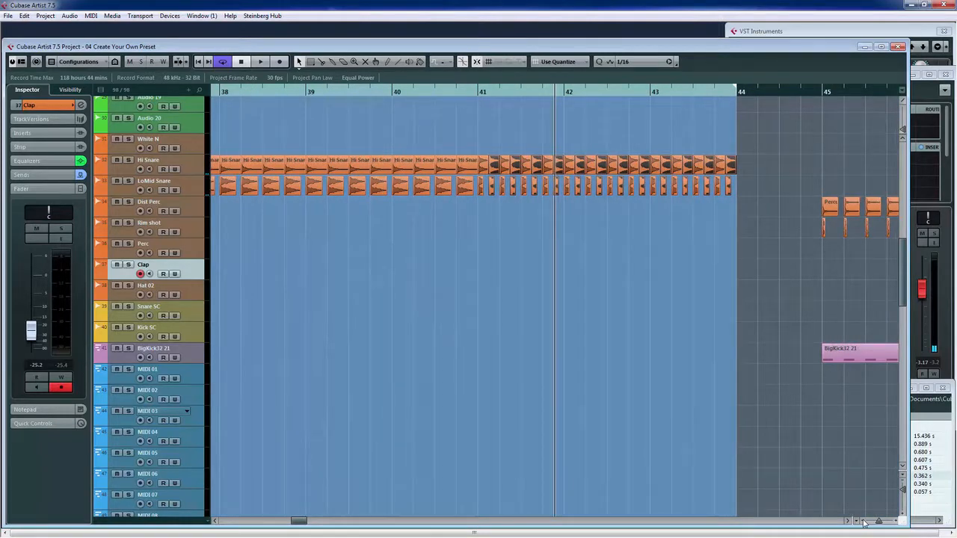
left_click(896, 523)
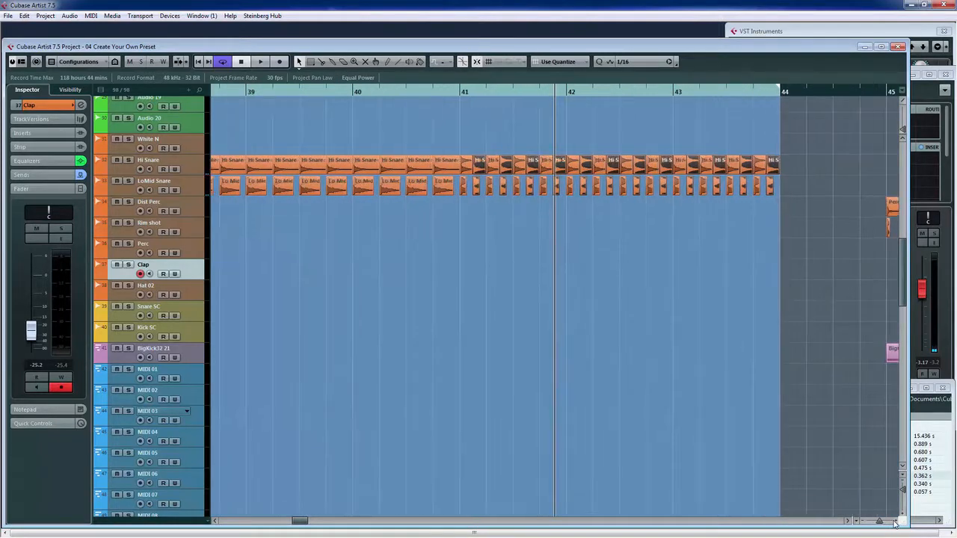
left_click(896, 523)
left_click(802, 212)
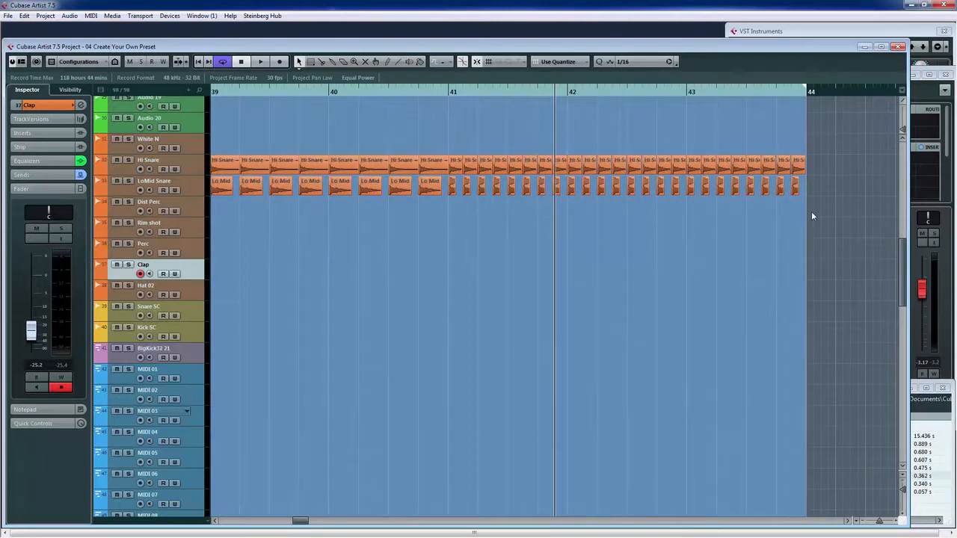
left_click_drag(737, 164, 688, 144)
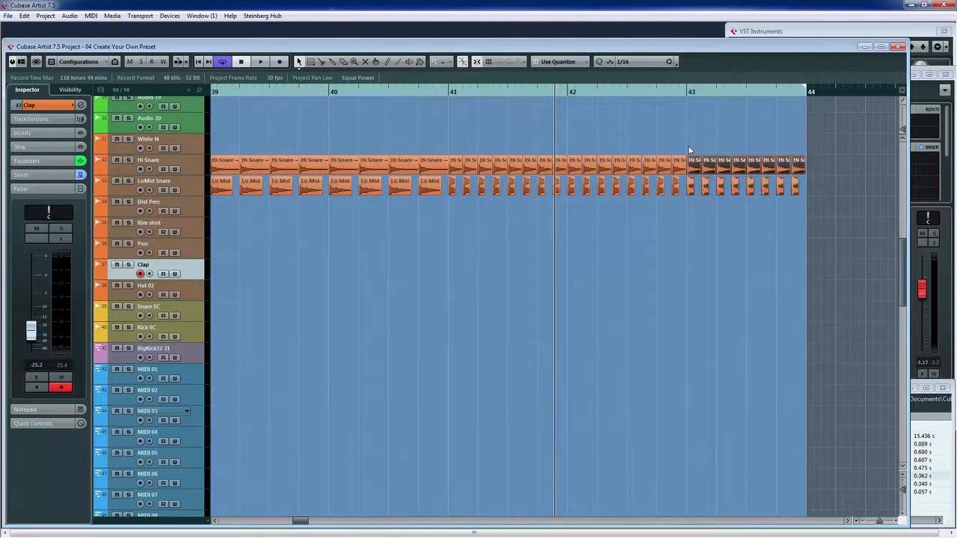
left_click_drag(679, 93, 672, 119)
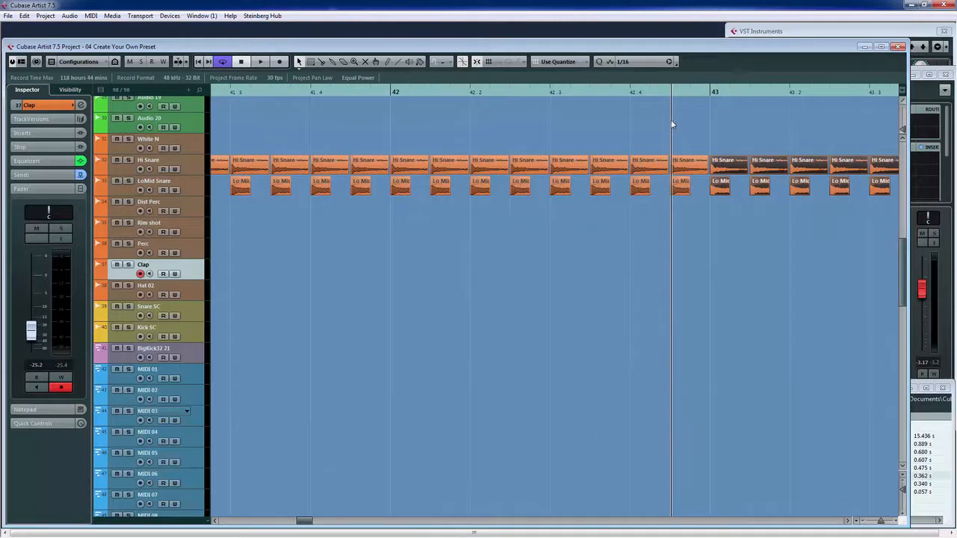
left_click(850, 521)
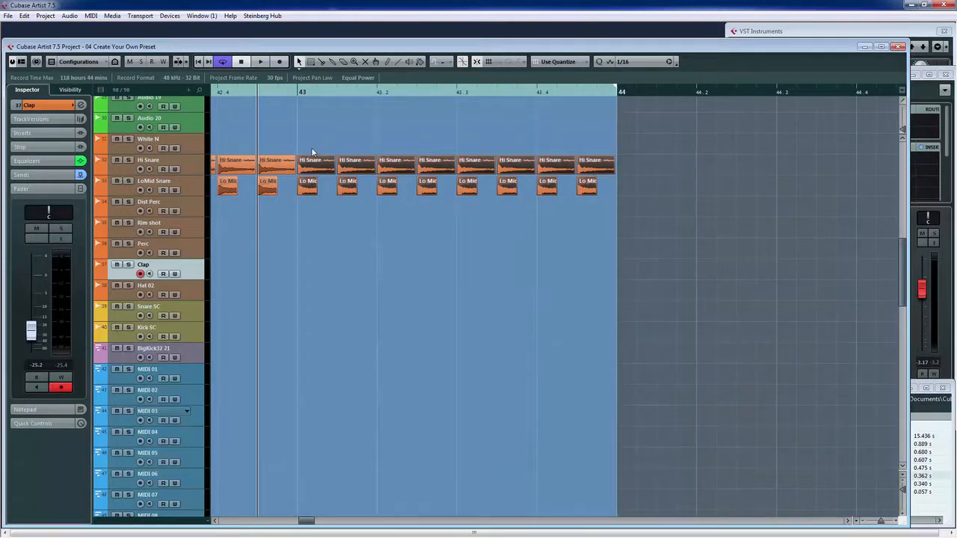
left_click_drag(333, 172, 318, 174)
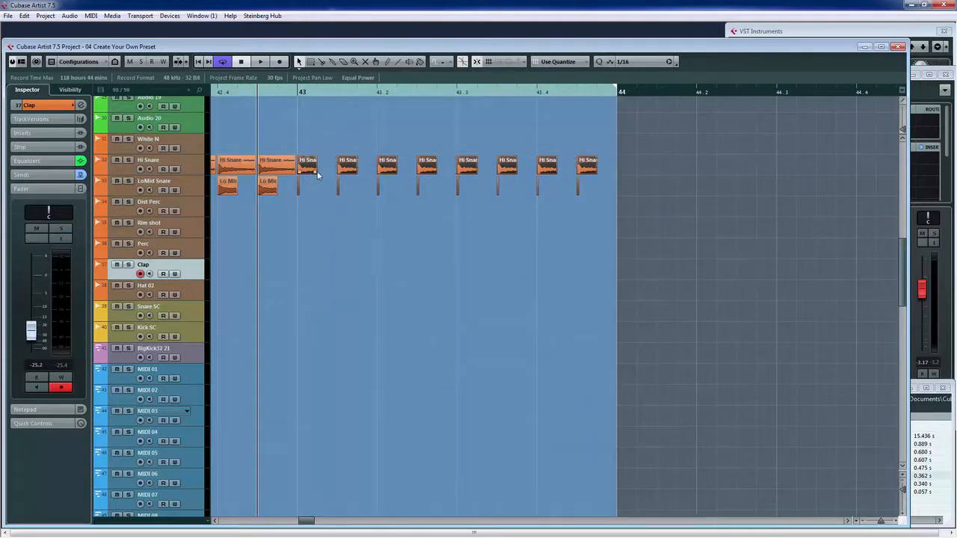
Copy the shortened bar 43 snare hits a quarter beat later to double the rhythm, and play from bar 42.
left_click_drag(318, 173, 329, 170)
left_click_drag(387, 90, 373, 82)
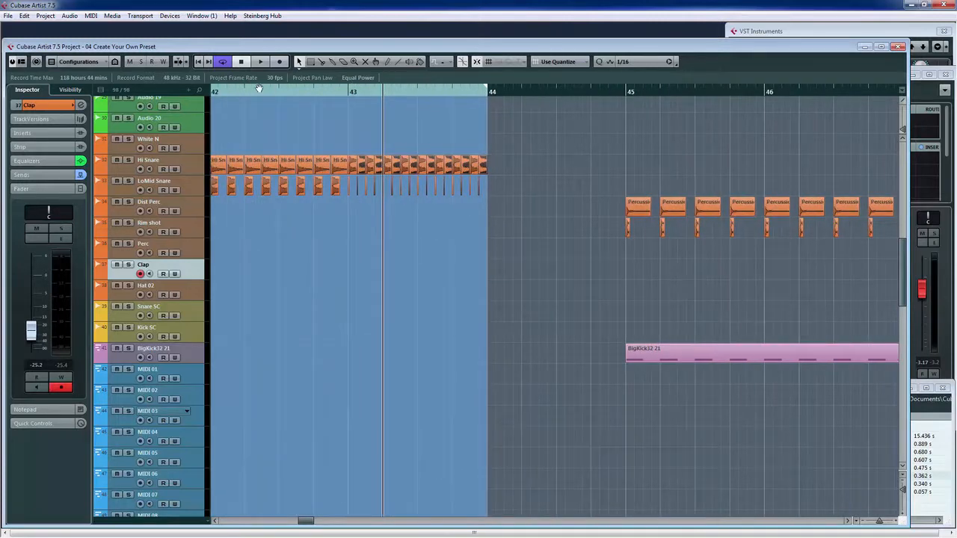
left_click(238, 93)
key("space")
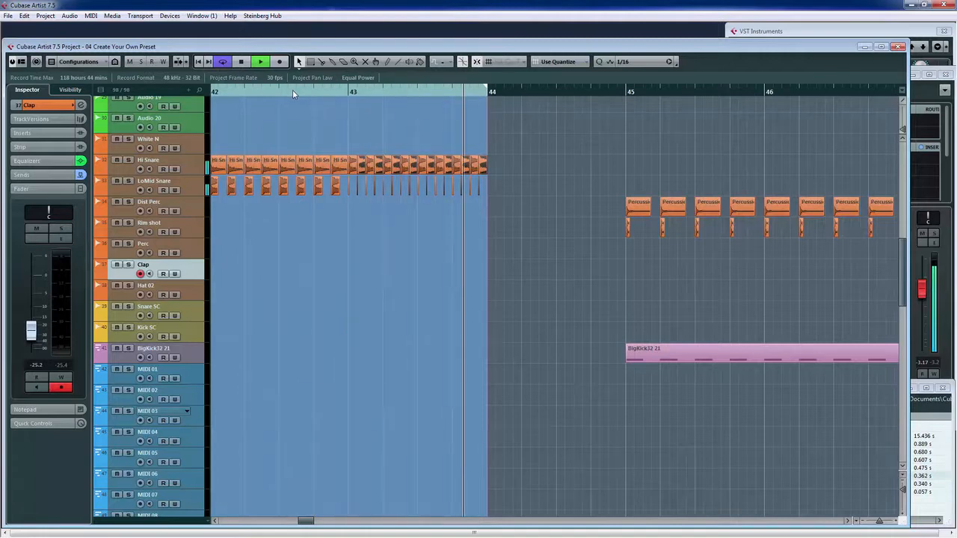
key("space")
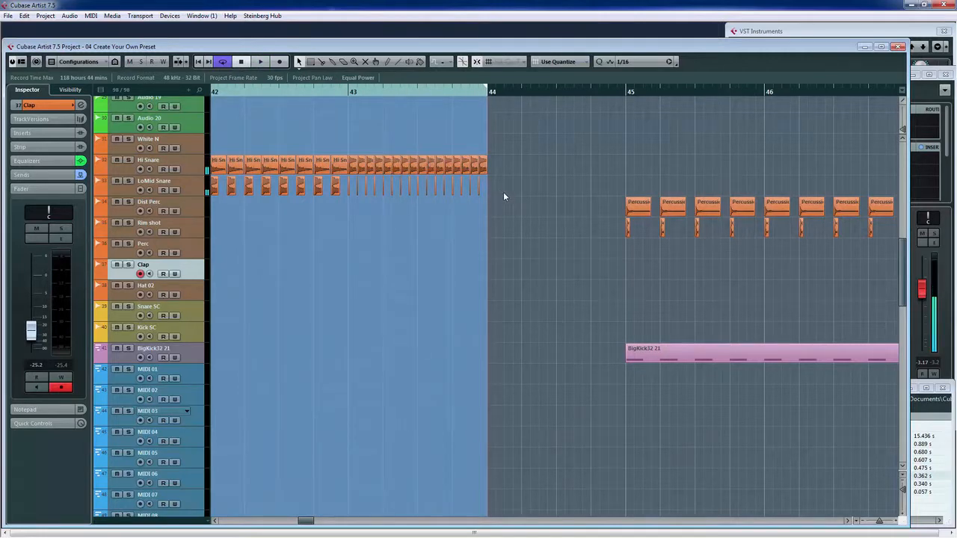
Copy the last hit of both snare tracks to bar 44 and lengthen the copied Hi Snare to about one beat.
left_click(471, 94)
left_click_drag(471, 106, 473, 142)
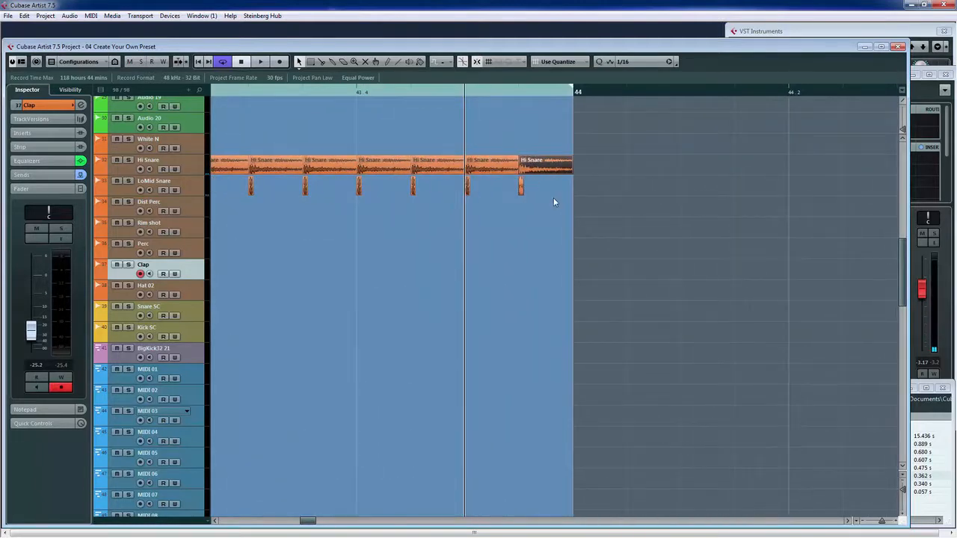
left_click_drag(612, 242, 527, 163)
left_click_drag(566, 171, 621, 170)
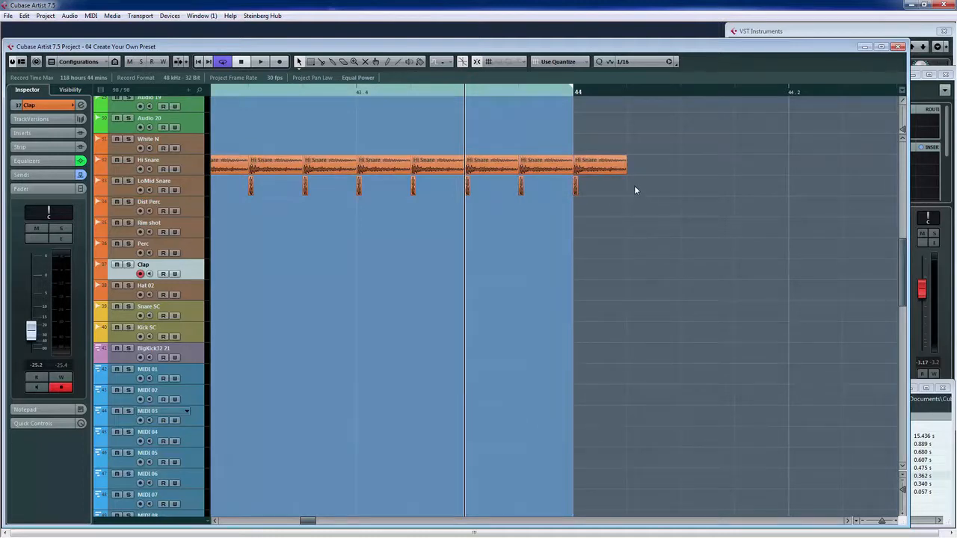
left_click_drag(574, 158, 644, 220)
left_click_drag(625, 173, 784, 179)
Play the arrangement from the end of the clap section into the snare build-up at bar 37.
left_click(336, 91)
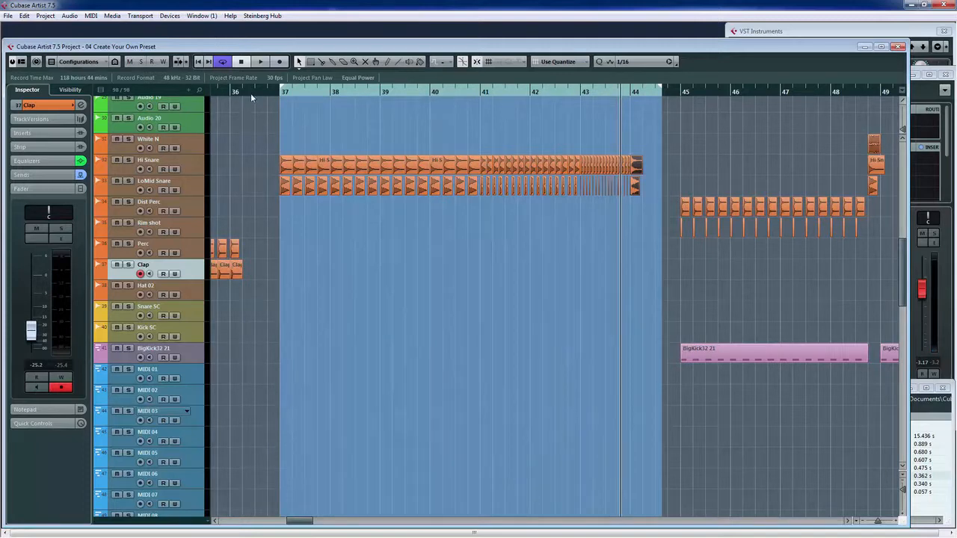
left_click_drag(237, 92, 240, 69)
double_click(220, 93)
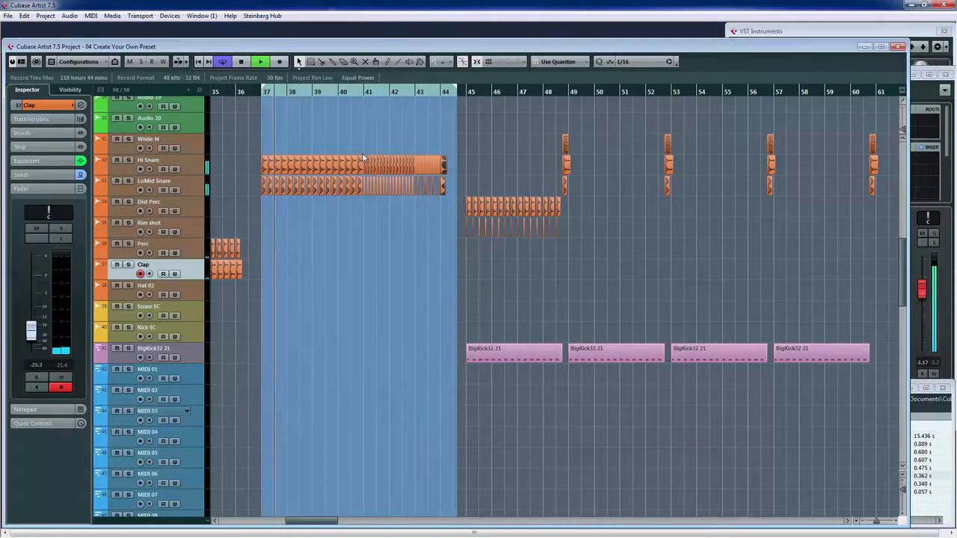
key("space")
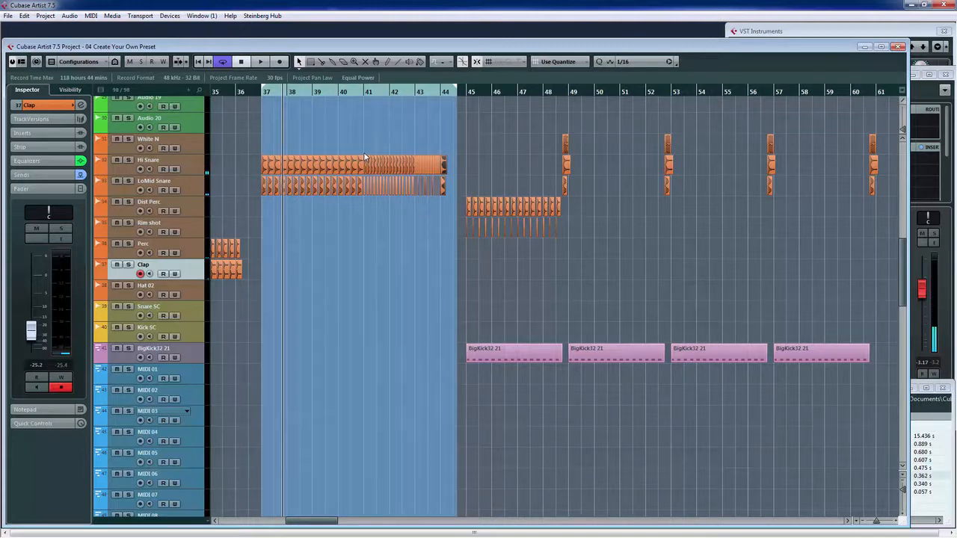
Copy the Sylenth1 riff clip from bar 29 to start exactly at bar 37, with the quantize value set to 1/1.
left_click_drag(318, 522, 304, 522)
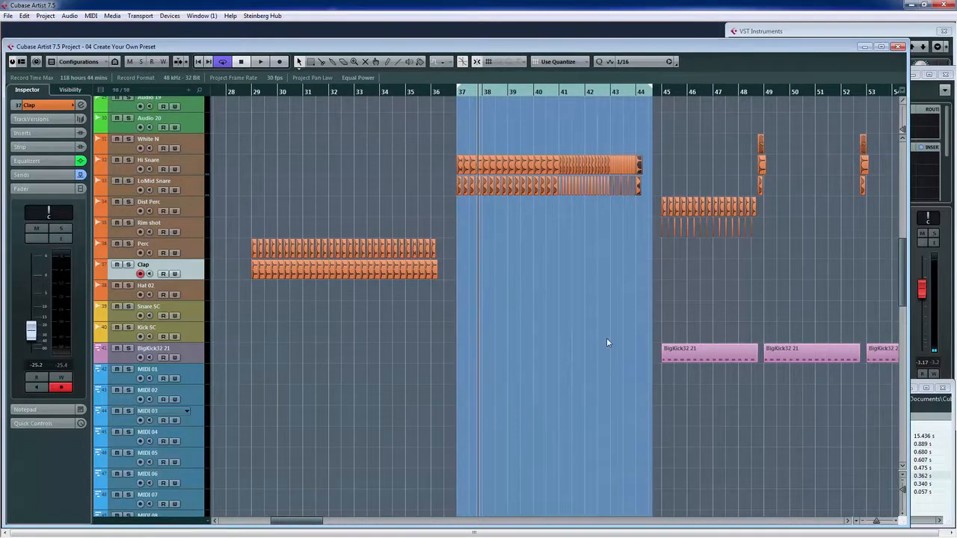
scroll(606, 340, "up", 4)
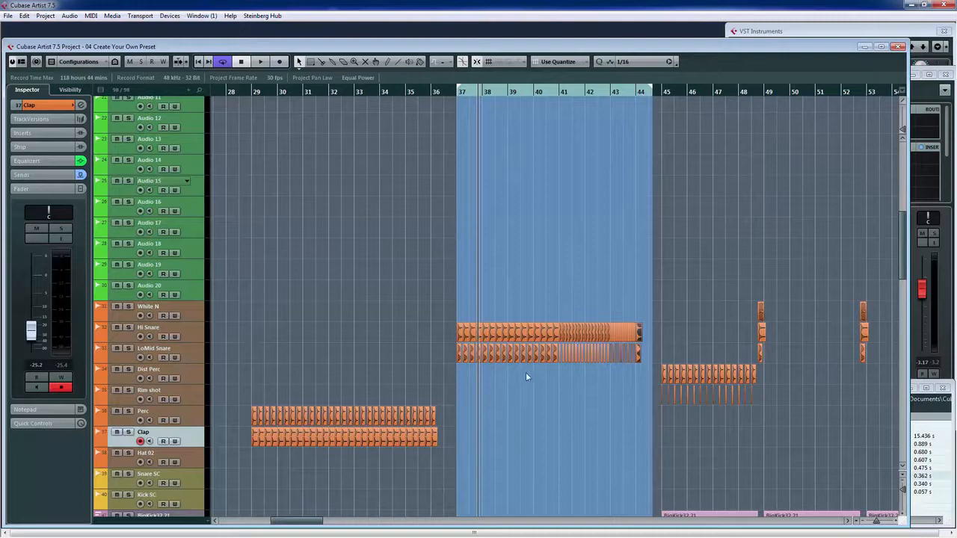
scroll(525, 373, "down", 20)
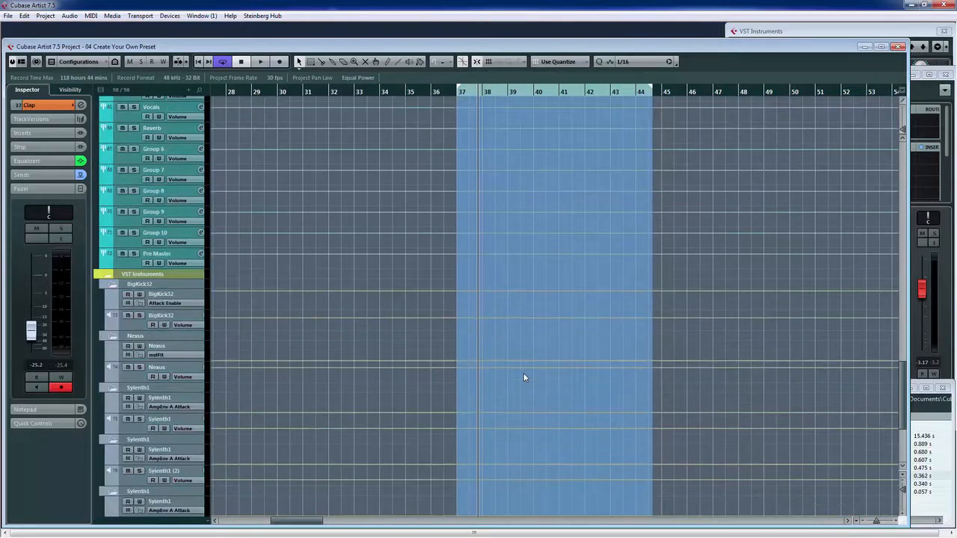
scroll(524, 373, "up", 12)
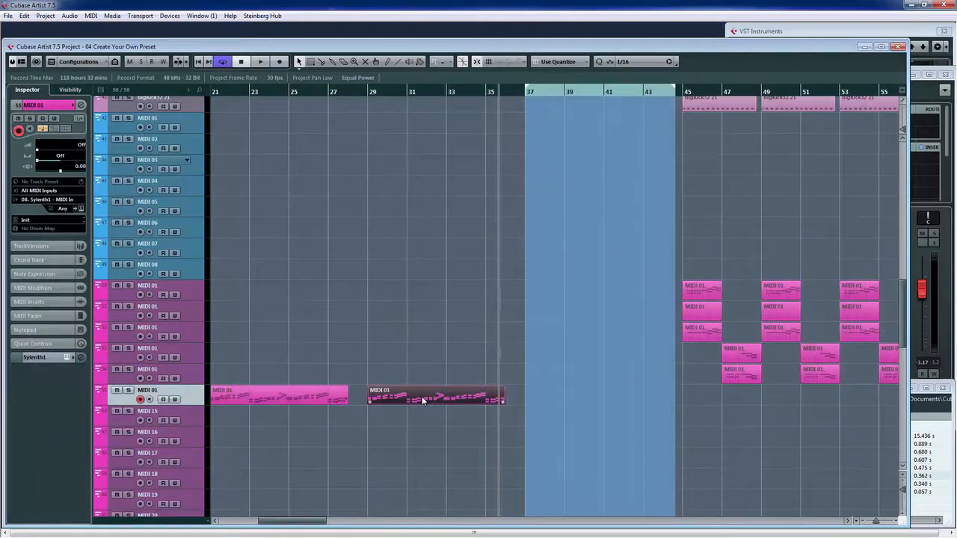
left_click_drag(423, 401, 569, 397)
left_click(641, 62)
left_click(639, 74)
left_click_drag(606, 397, 614, 393)
left_click_drag(615, 94, 615, 122)
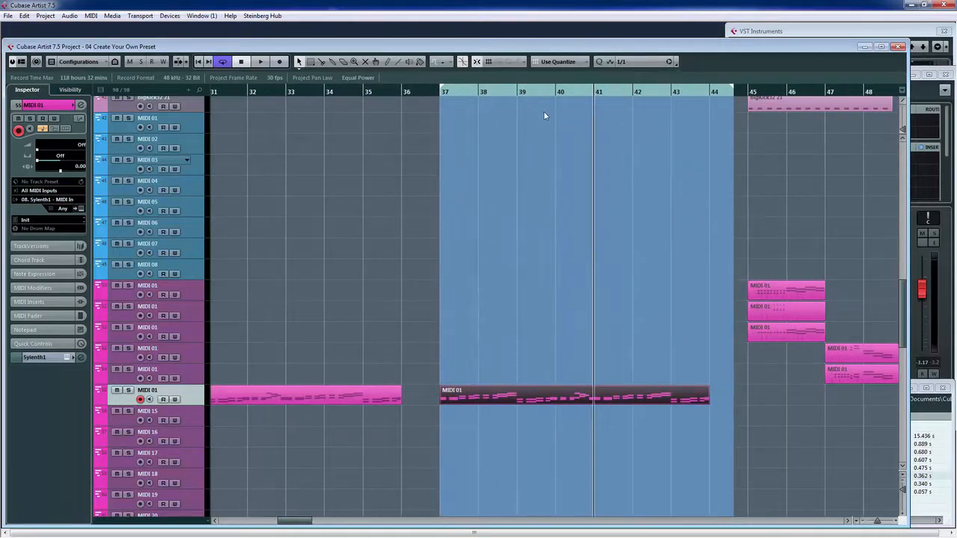
Play the copied riff clip between bars 37 and 41 to pick out a phrase.
left_click(537, 93)
key("space")
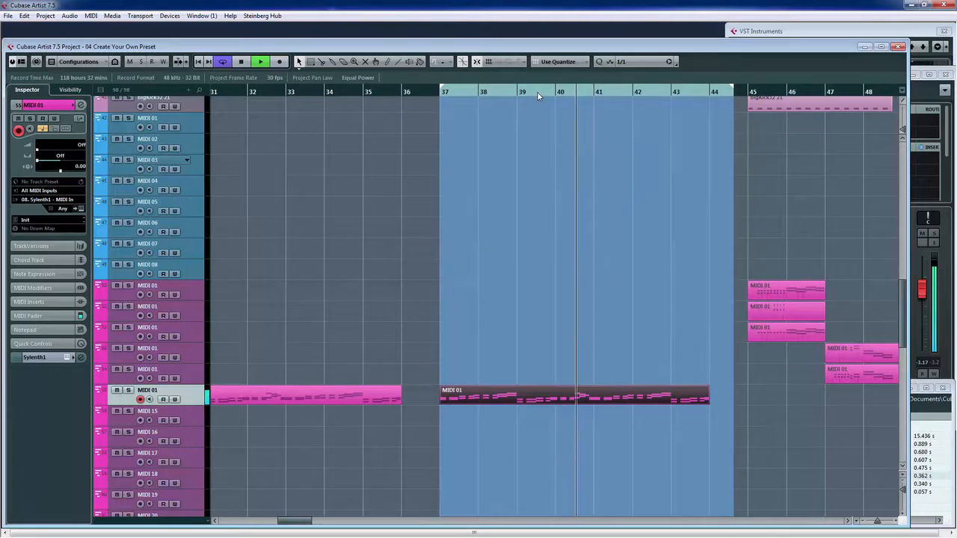
left_click(471, 91)
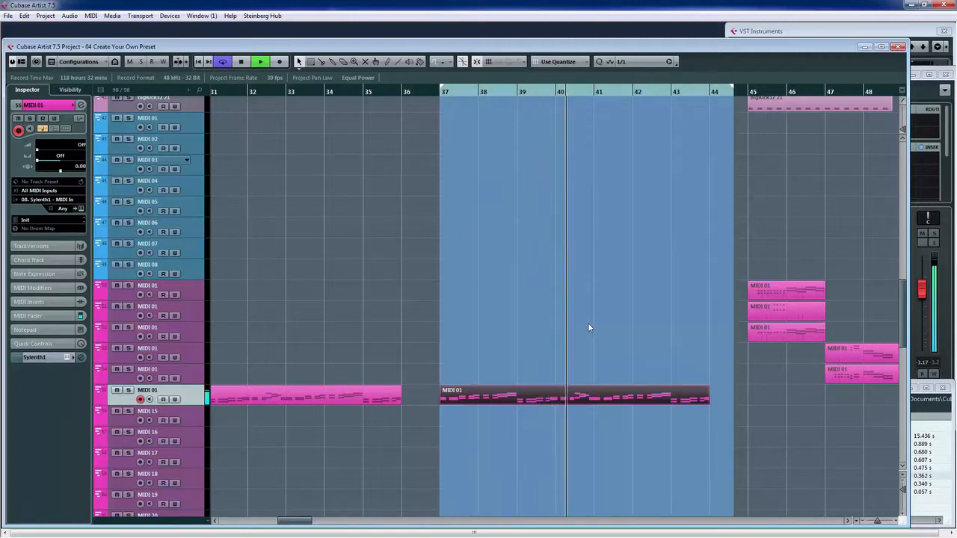
key("space")
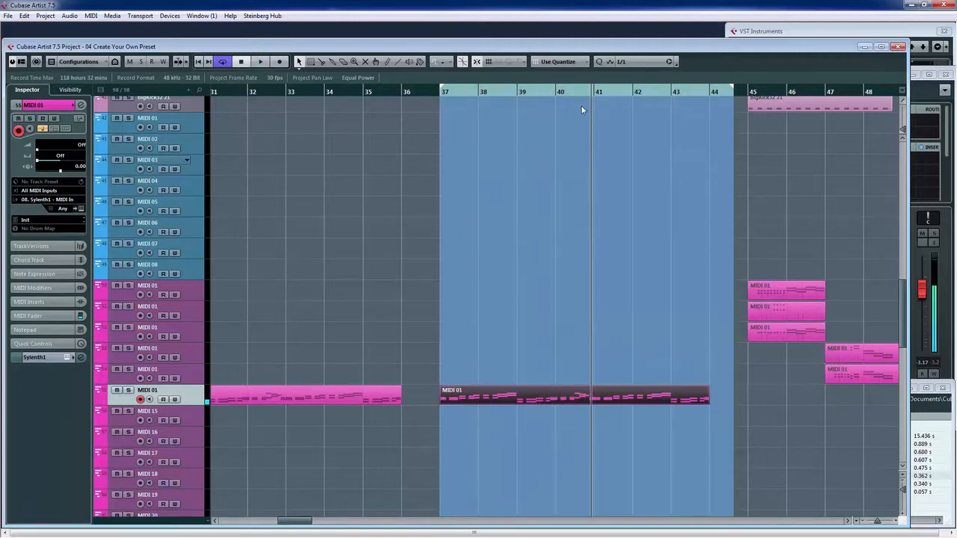
Trim both ends of the copied riff clip to leave only bar 40.
left_click_drag(574, 90, 517, 286)
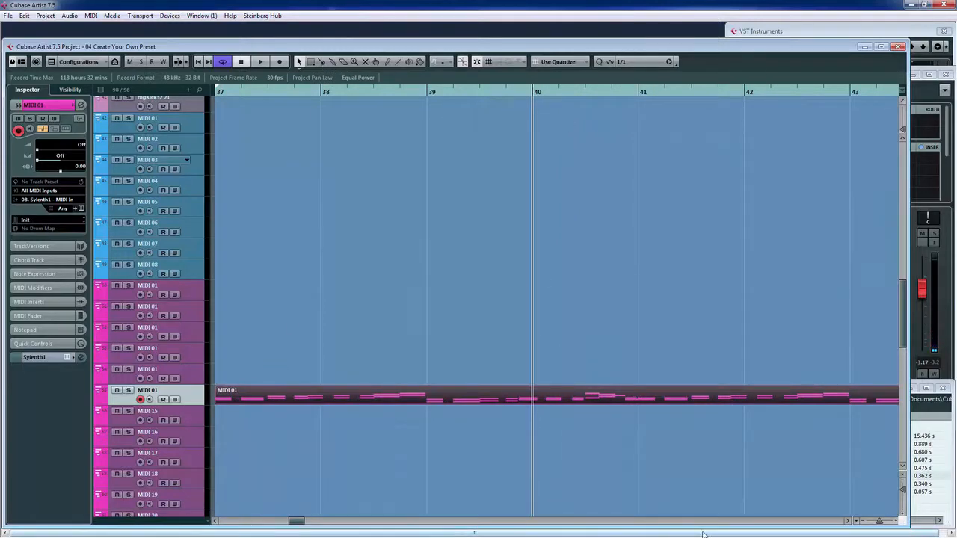
left_click(864, 522)
left_click(864, 522)
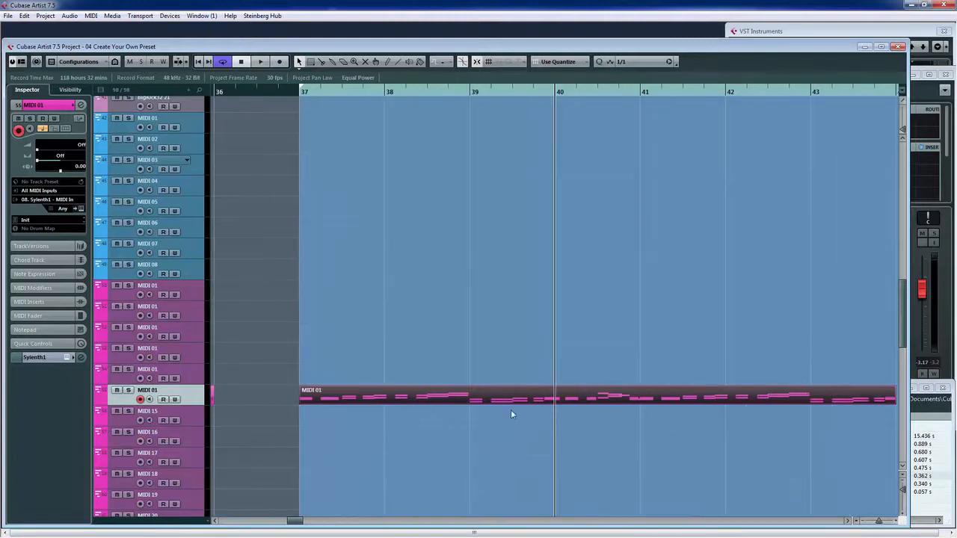
left_click_drag(300, 404, 563, 411)
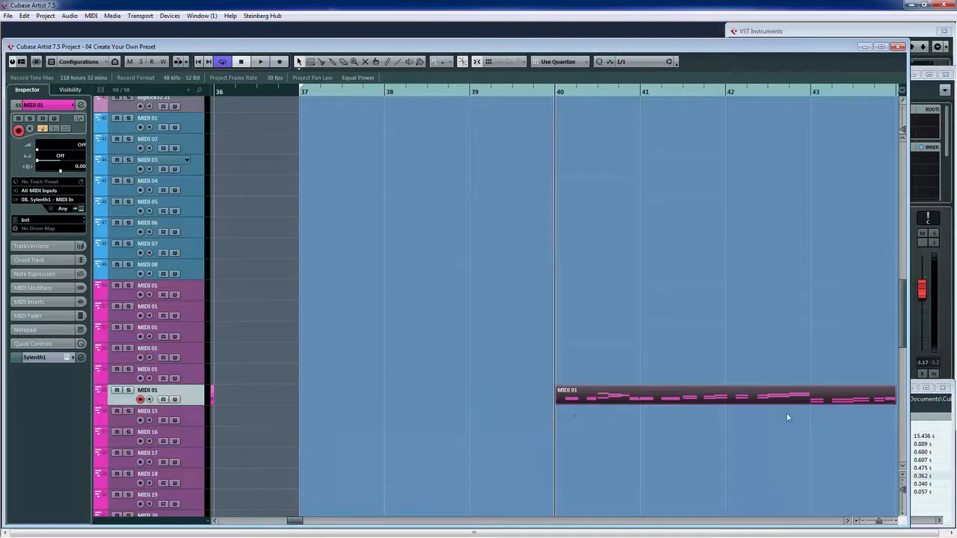
left_click(851, 523)
left_click_drag(758, 404, 506, 406)
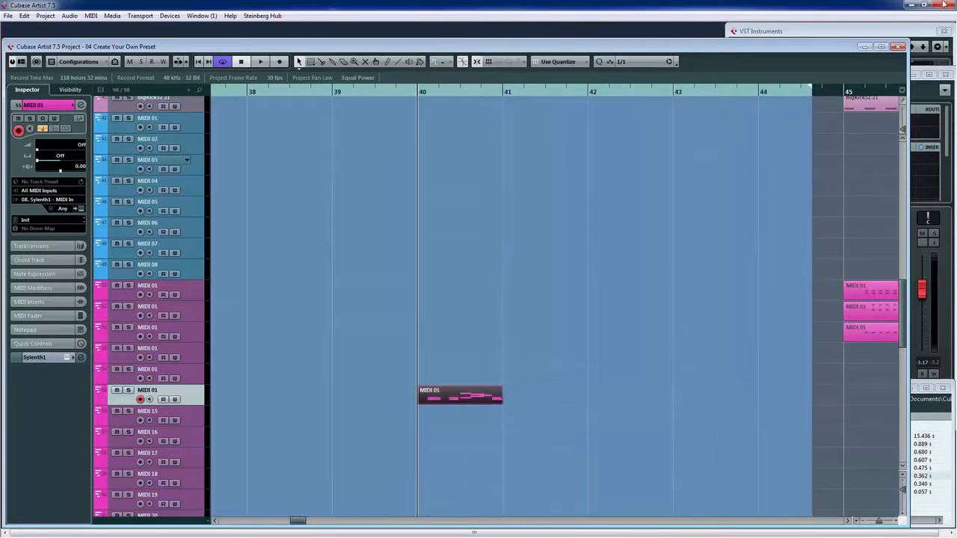
Set the quantize value to 1/16, trim the riff clip to the second half of bar 40, and view its notes.
left_click(640, 63)
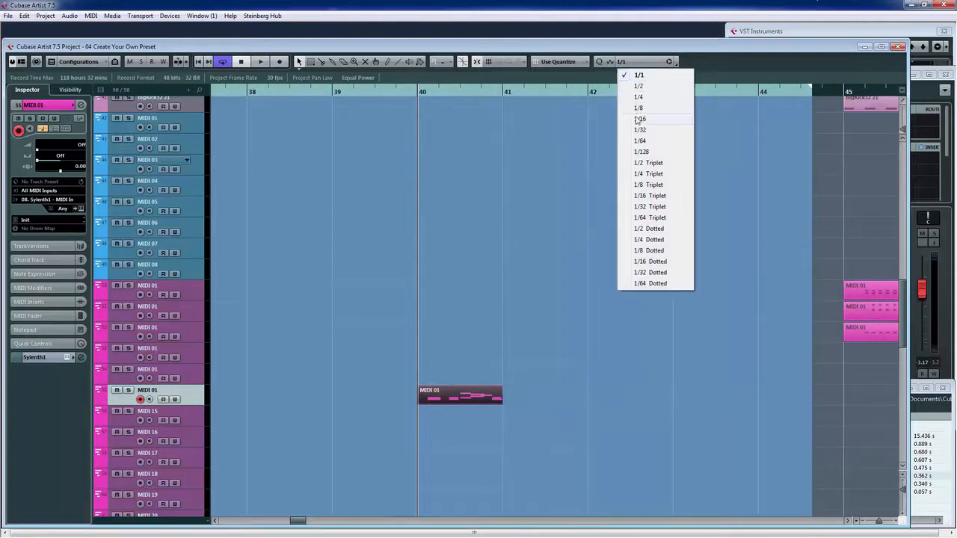
left_click(638, 117)
left_click_drag(420, 405, 460, 407)
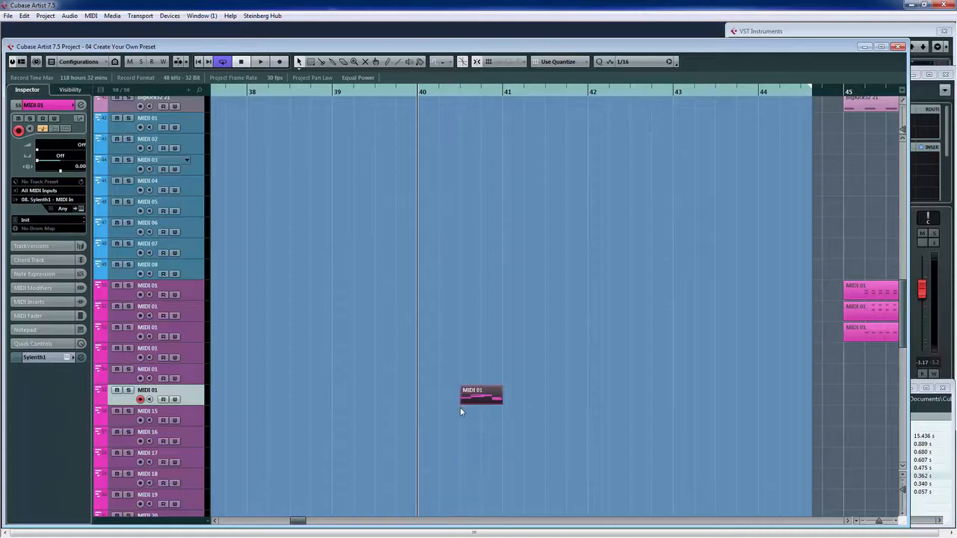
double_click(480, 397)
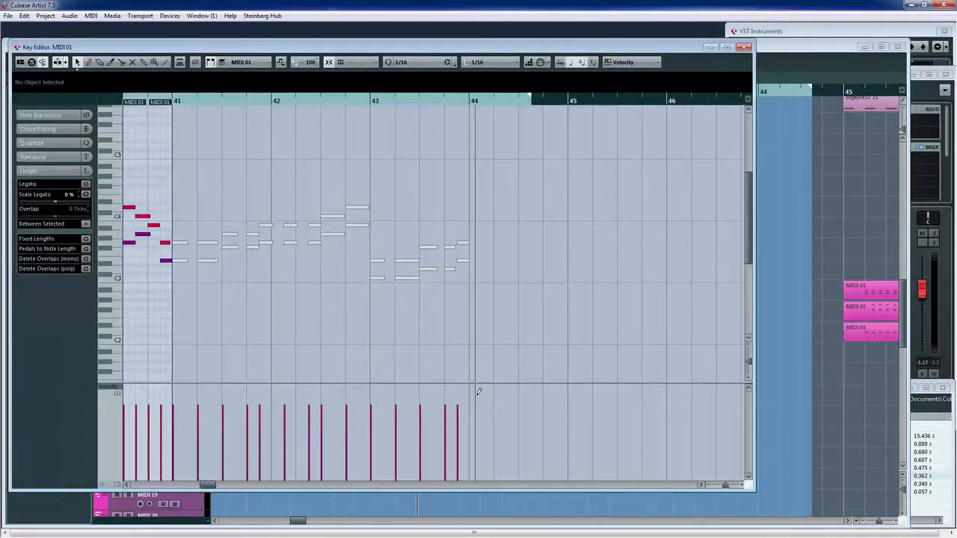
left_click(743, 48)
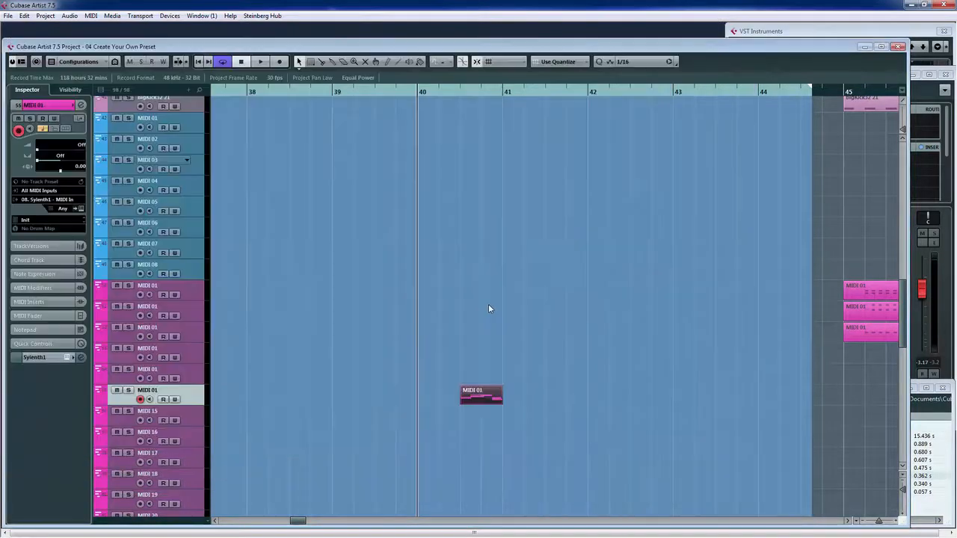
Move the half-bar riff clip to bar 37 and repeat it to bar 41, with progressively shorter copies through bar 43.
left_click(865, 521)
left_click(852, 518)
left_click_drag(596, 404, 414, 398)
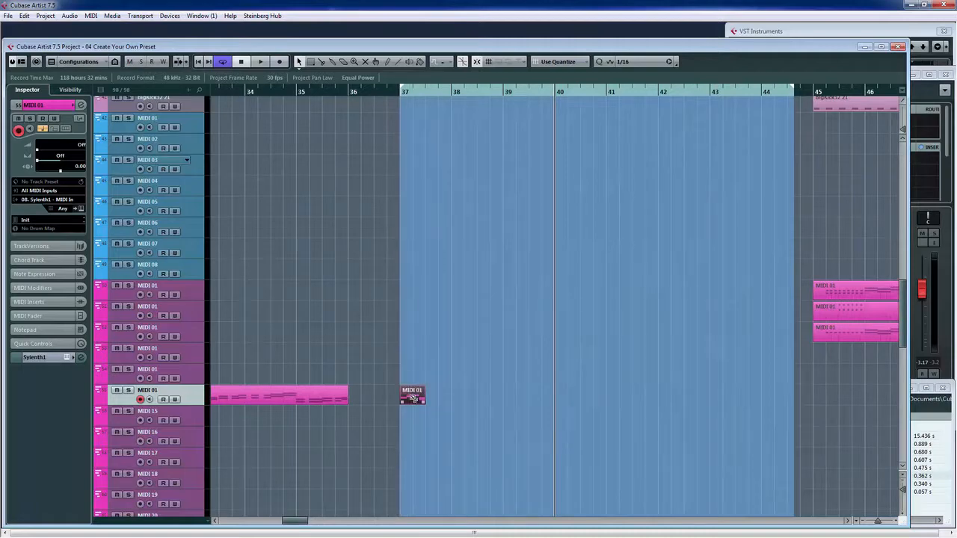
left_click_drag(413, 399, 477, 398)
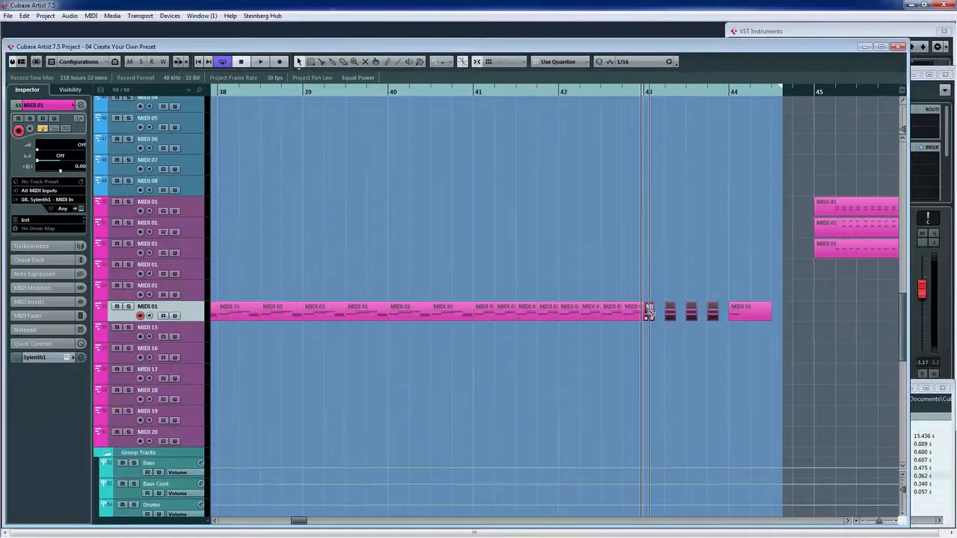
Copy the four short riff clips in bar 43 half a beat later to fill the gaps, and play from bar 42.
left_click_drag(649, 311, 659, 310)
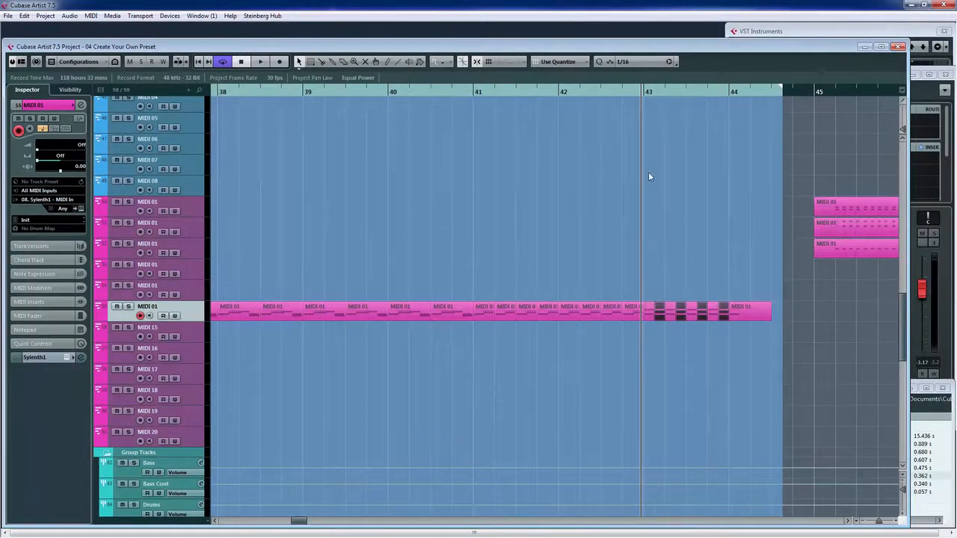
left_click(595, 93)
key("space")
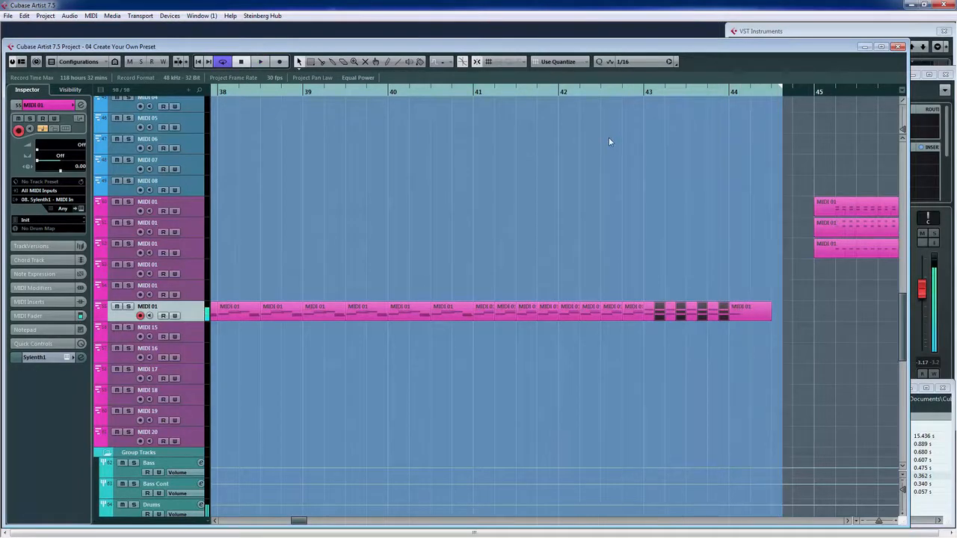
Extend the end of the cycle range past bar 45 and play the end of the riff build-up.
left_click_drag(791, 91, 847, 91)
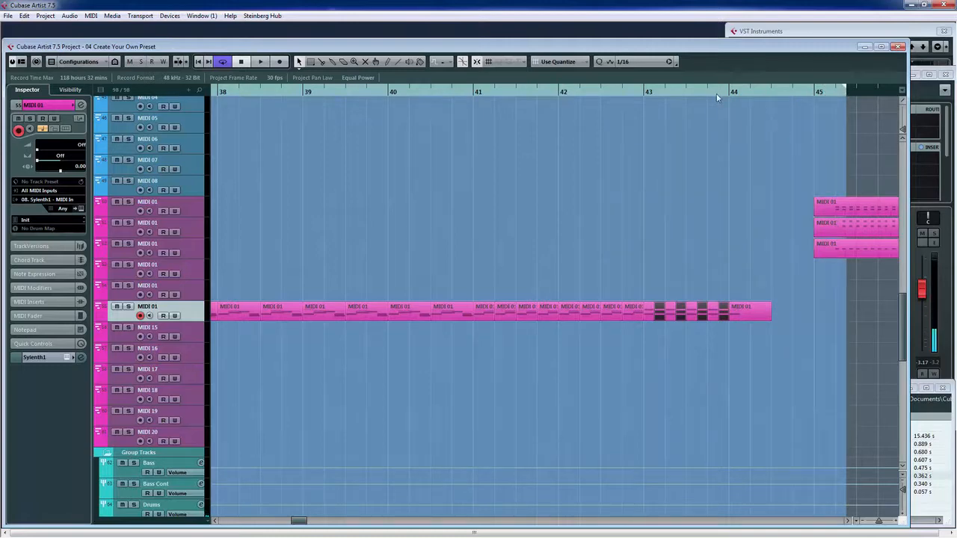
left_click(625, 91)
key("space")
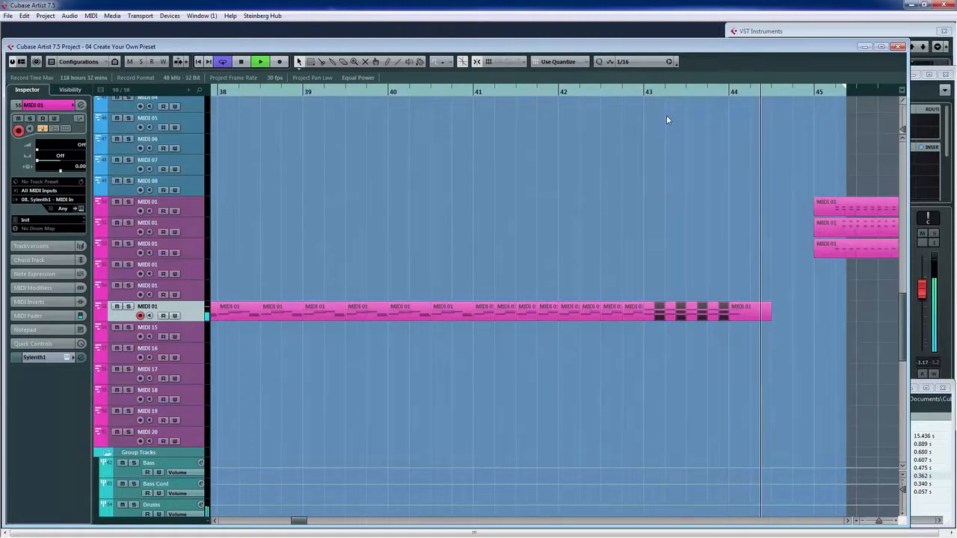
key("space")
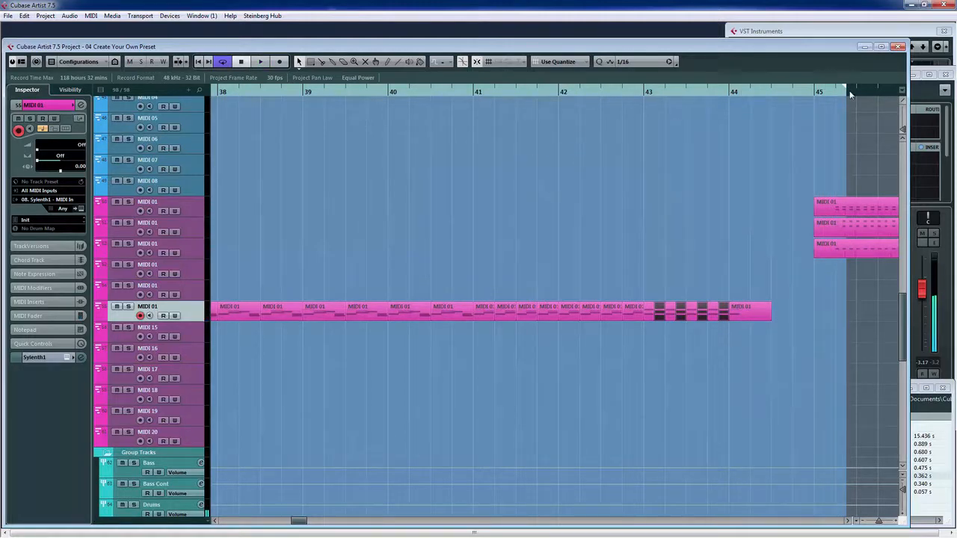